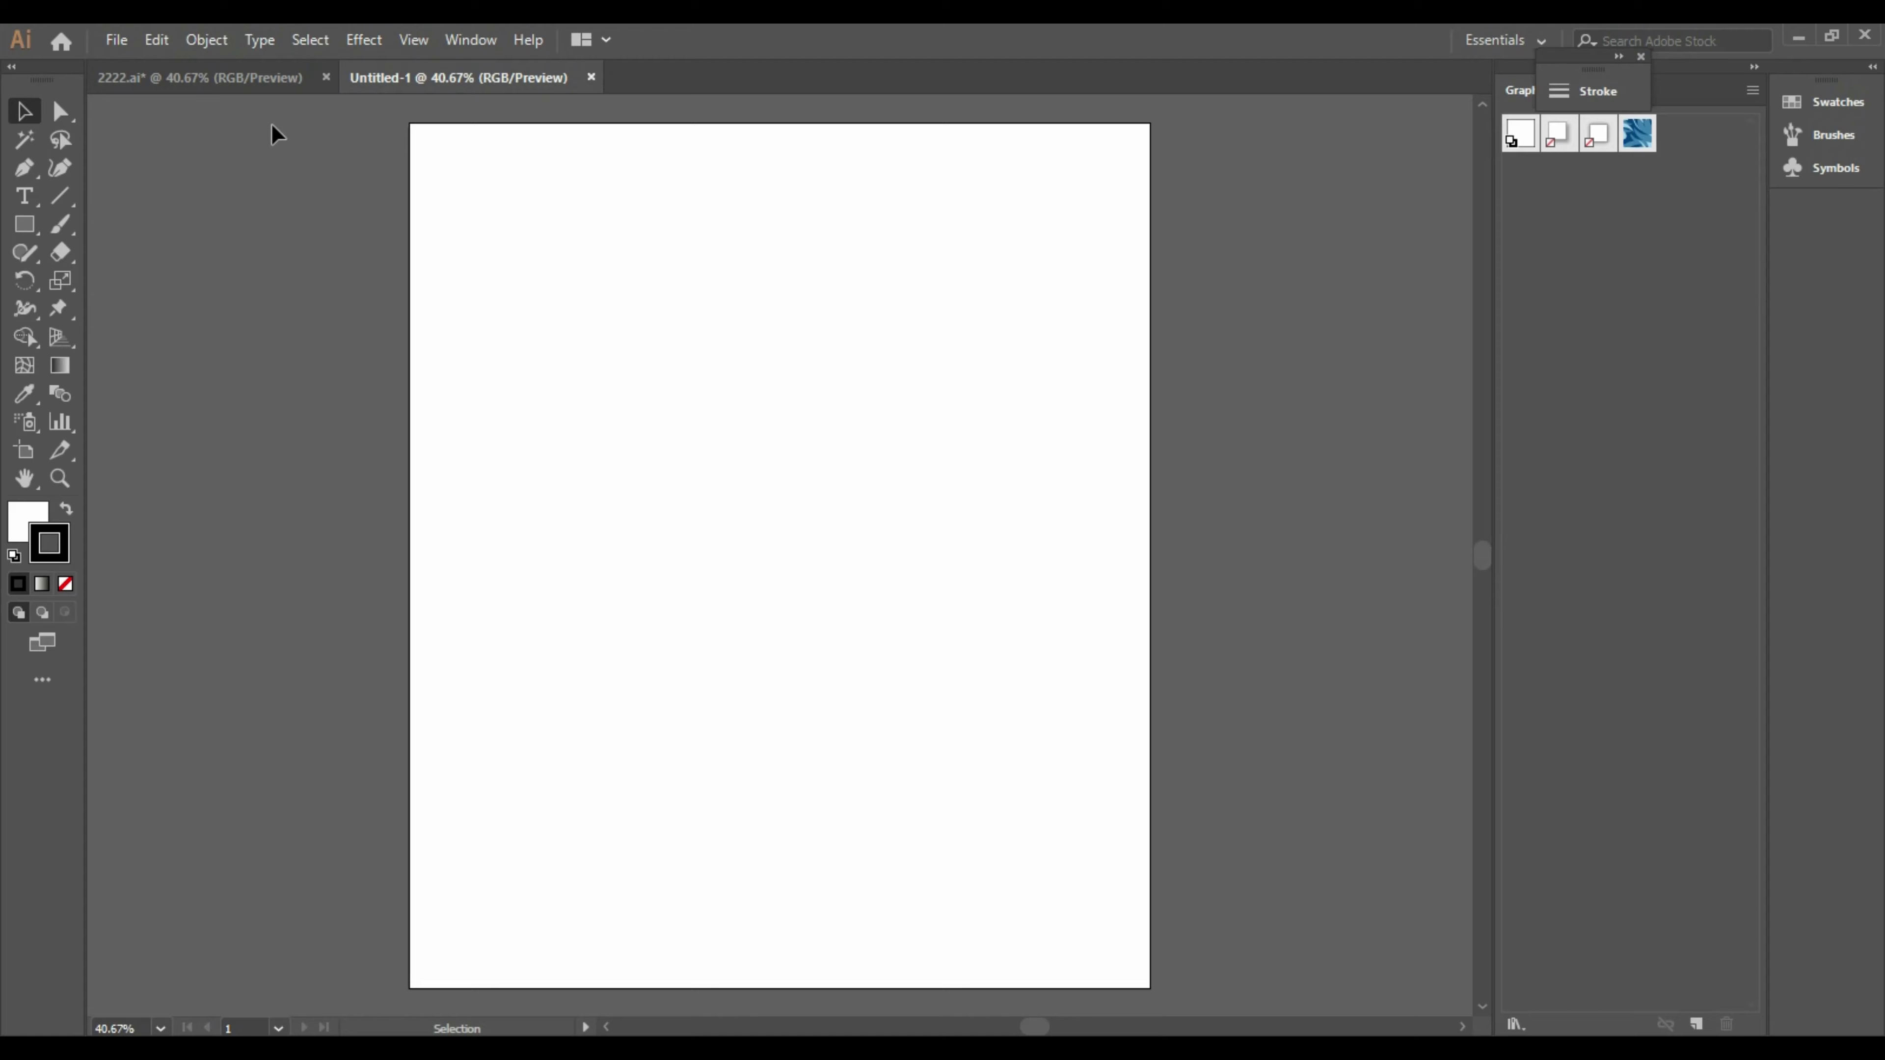
# Paste the figure drawing from 2222.ai onto the blank Untitled-1 artboard
pyautogui.click(240, 80)
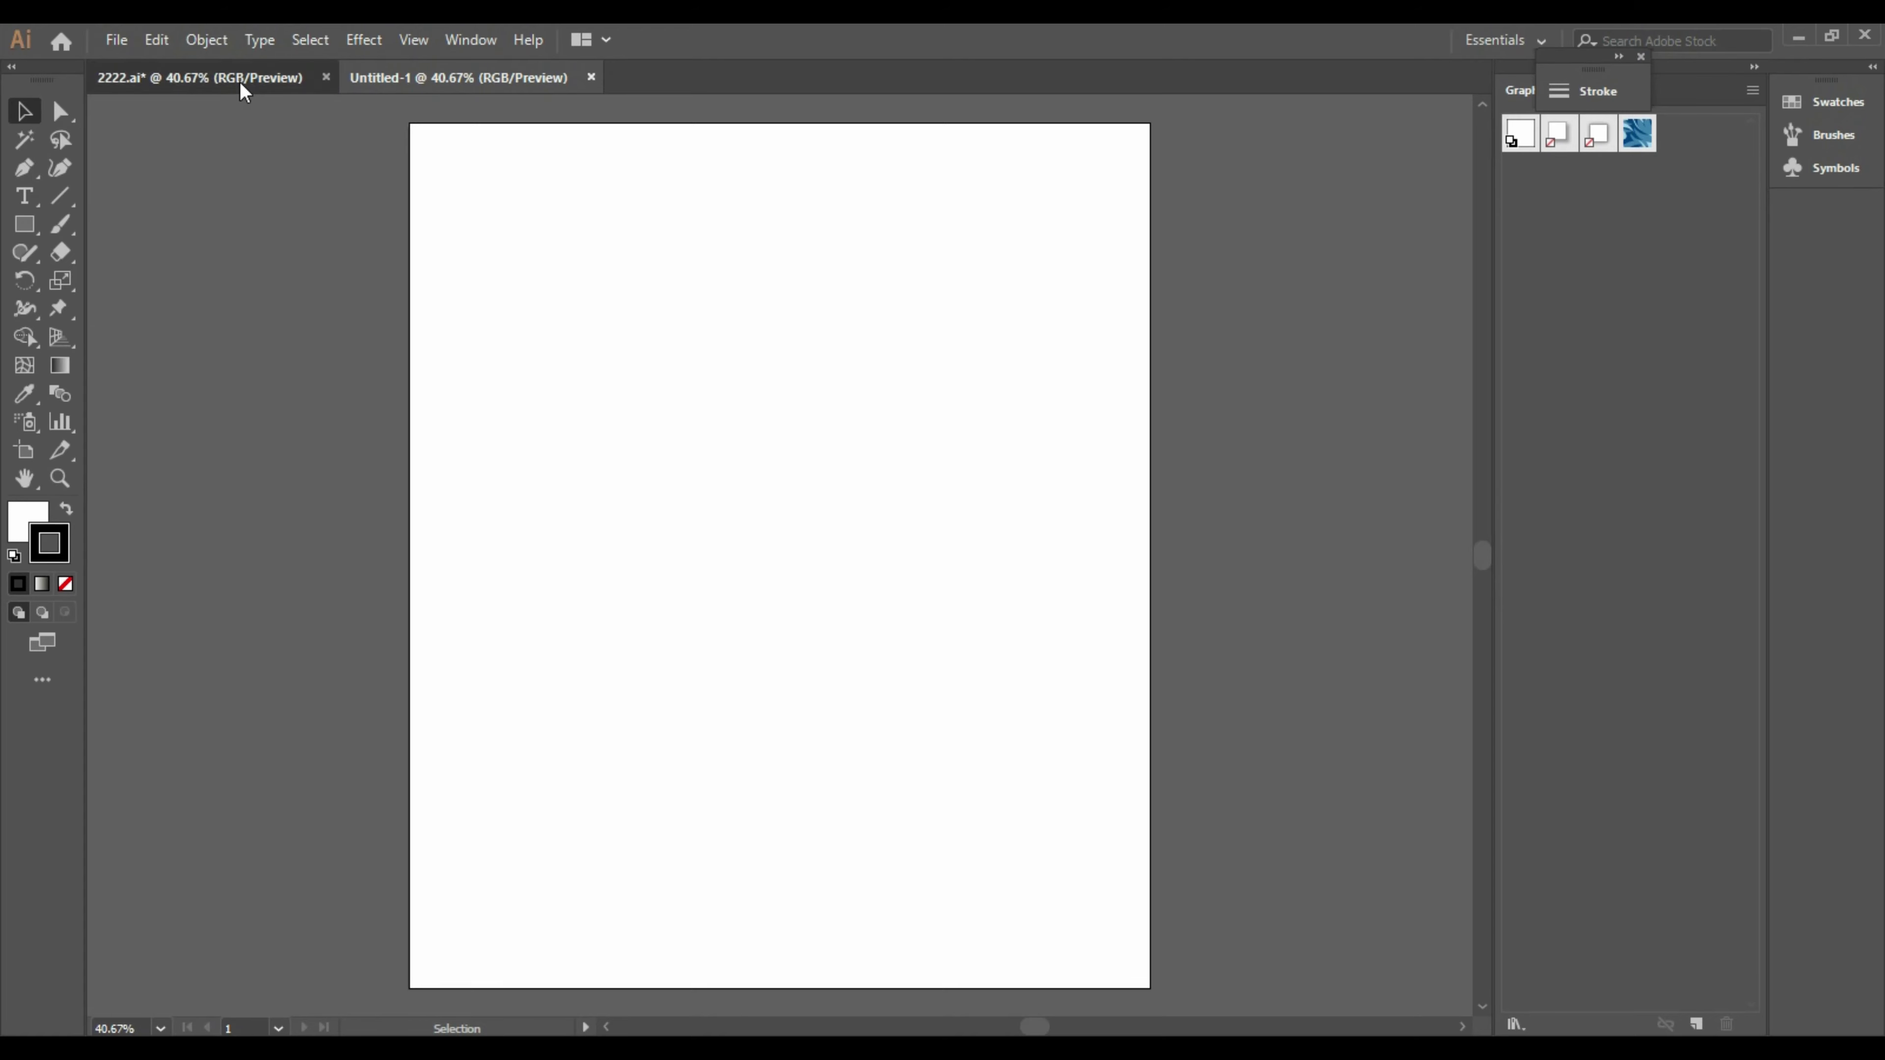
pyautogui.click(717, 508)
pyautogui.hotkey('ctrl', 'v')
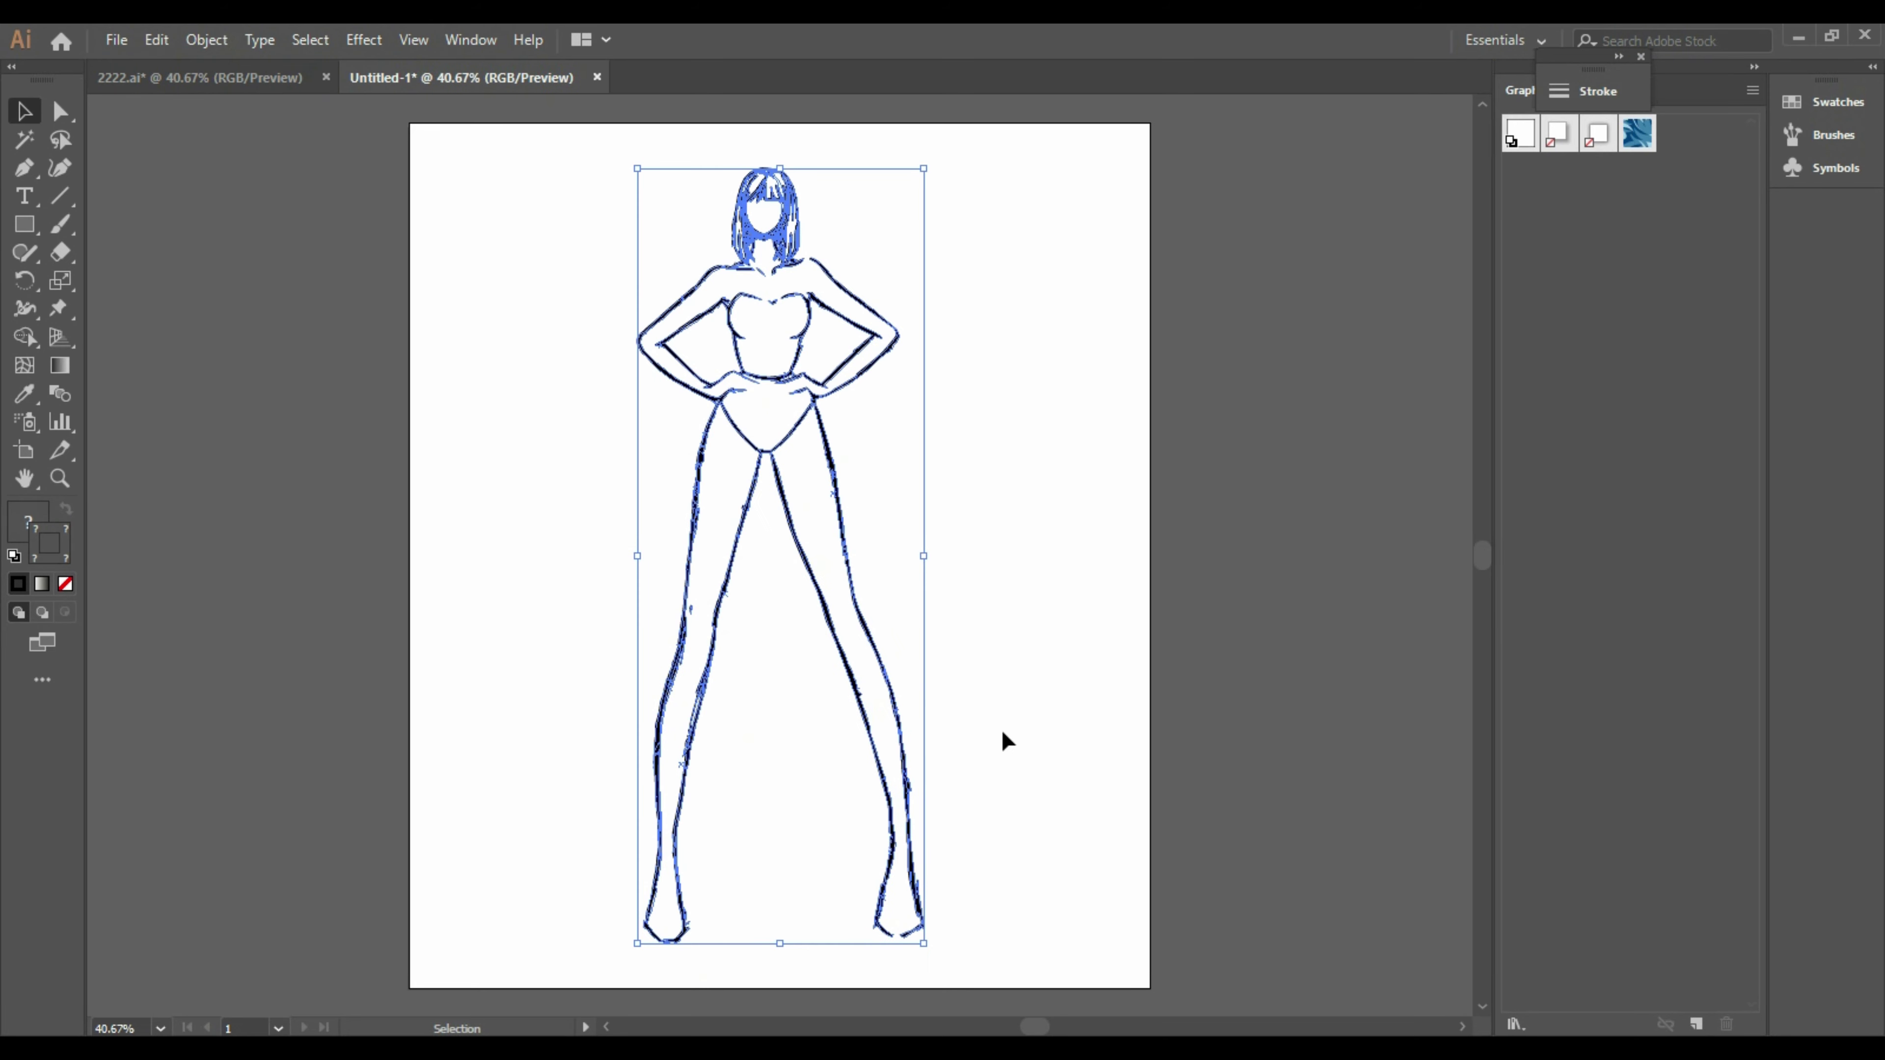
pyautogui.click(1001, 742)
# Start a Pen skirt outline from the waist down the right leg, undoing the last segments
pyautogui.press('p')
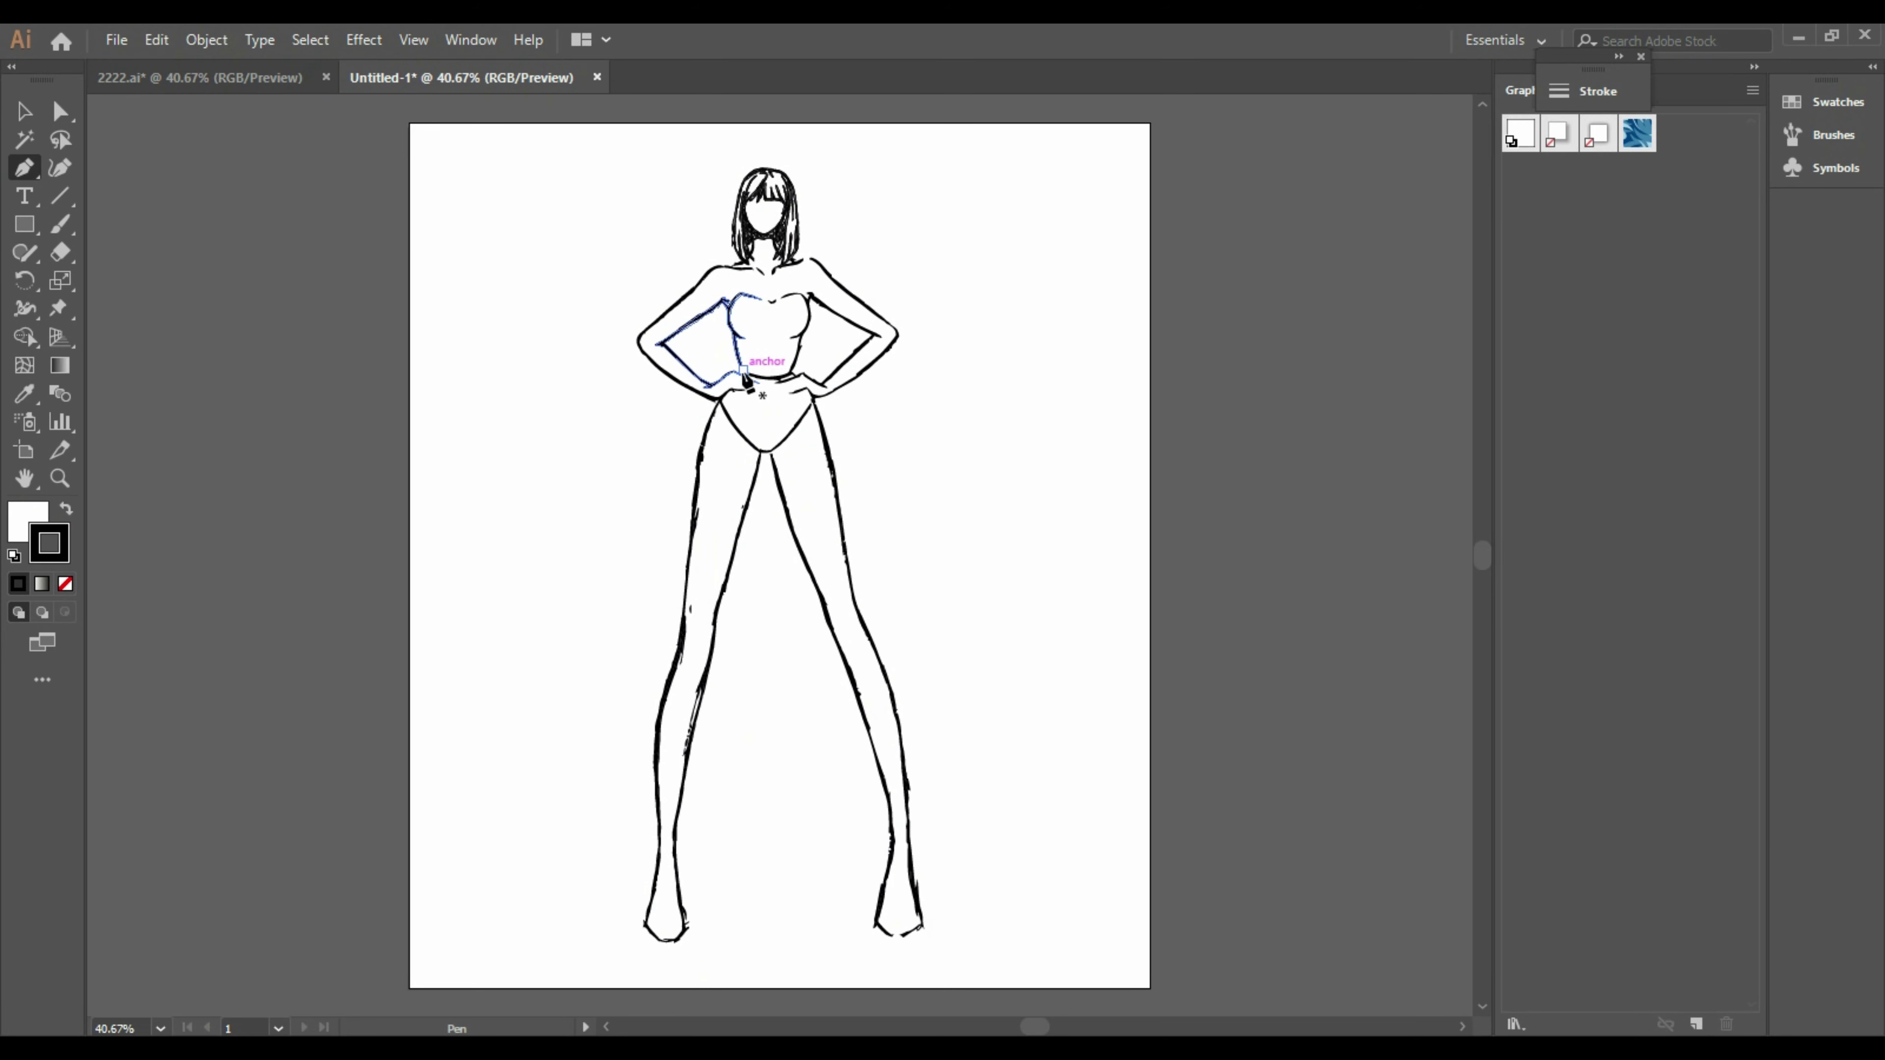
pyautogui.click(742, 372)
pyautogui.click(794, 377)
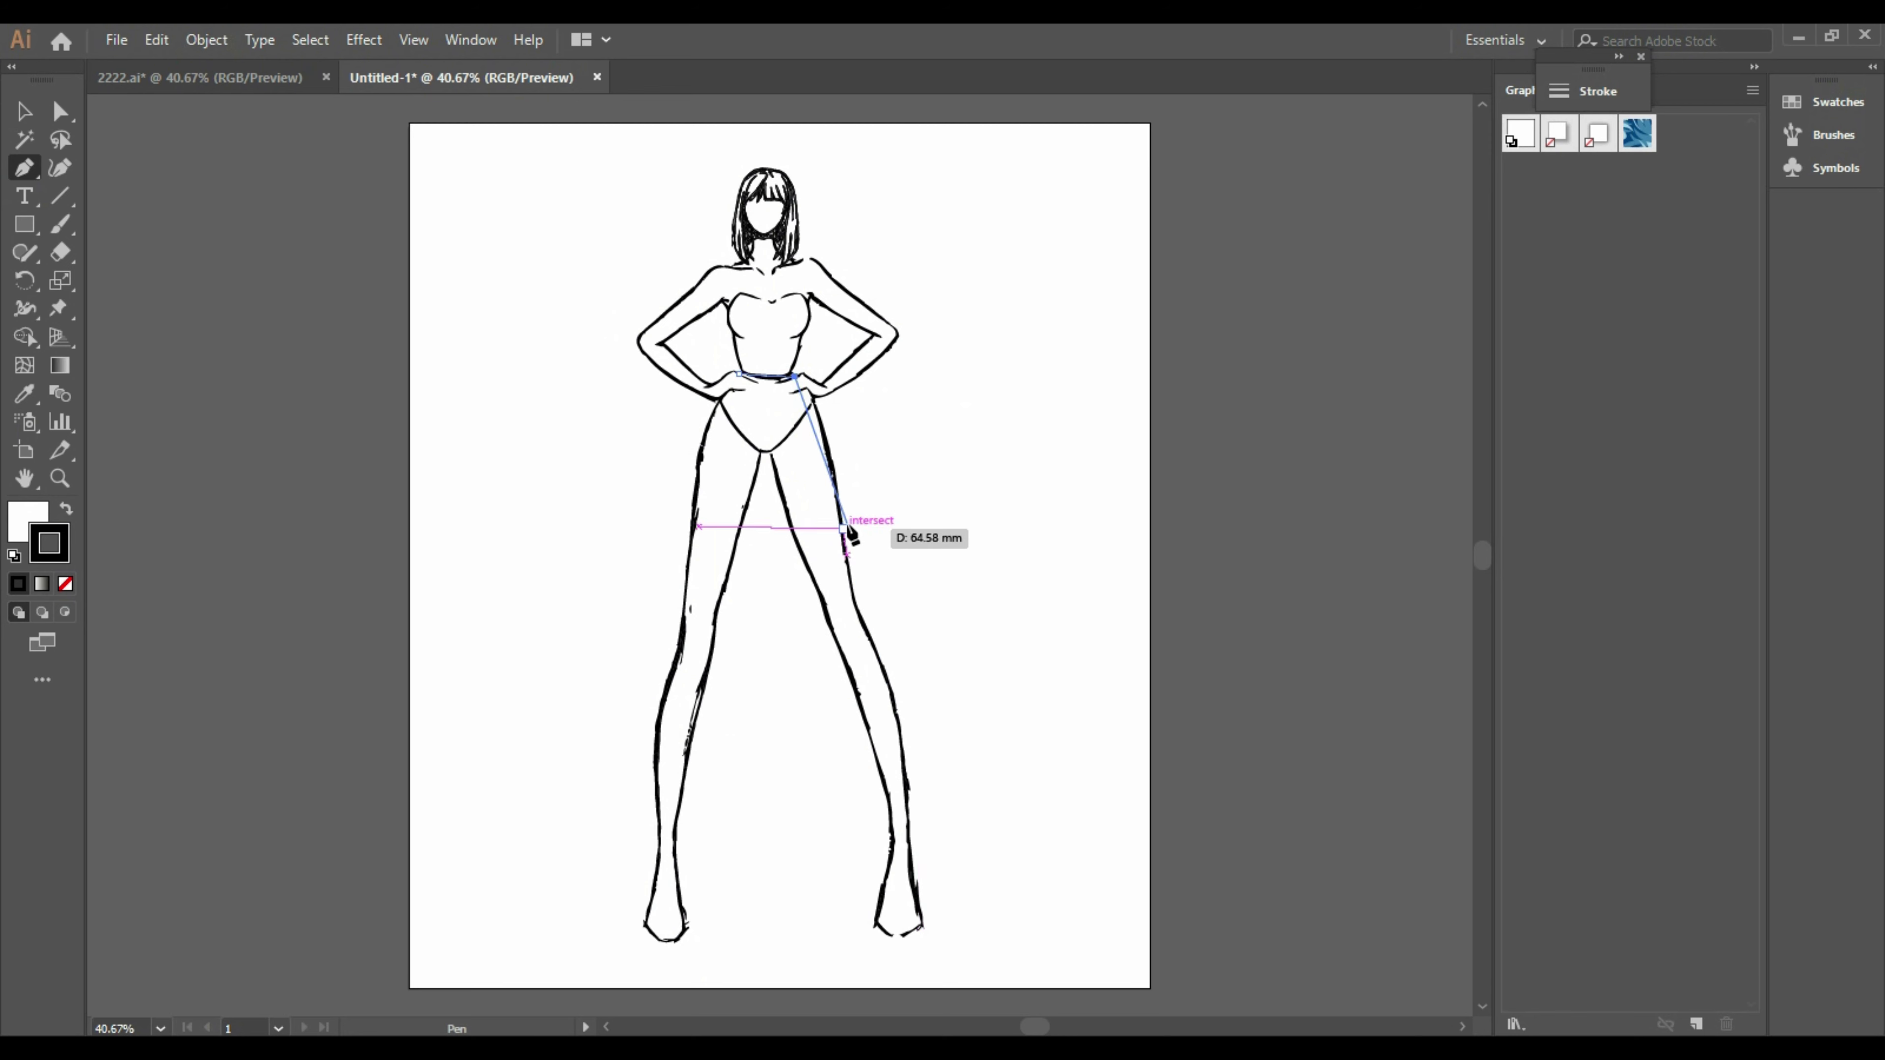
pyautogui.moveTo(856, 661); pyautogui.dragTo(857, 659)
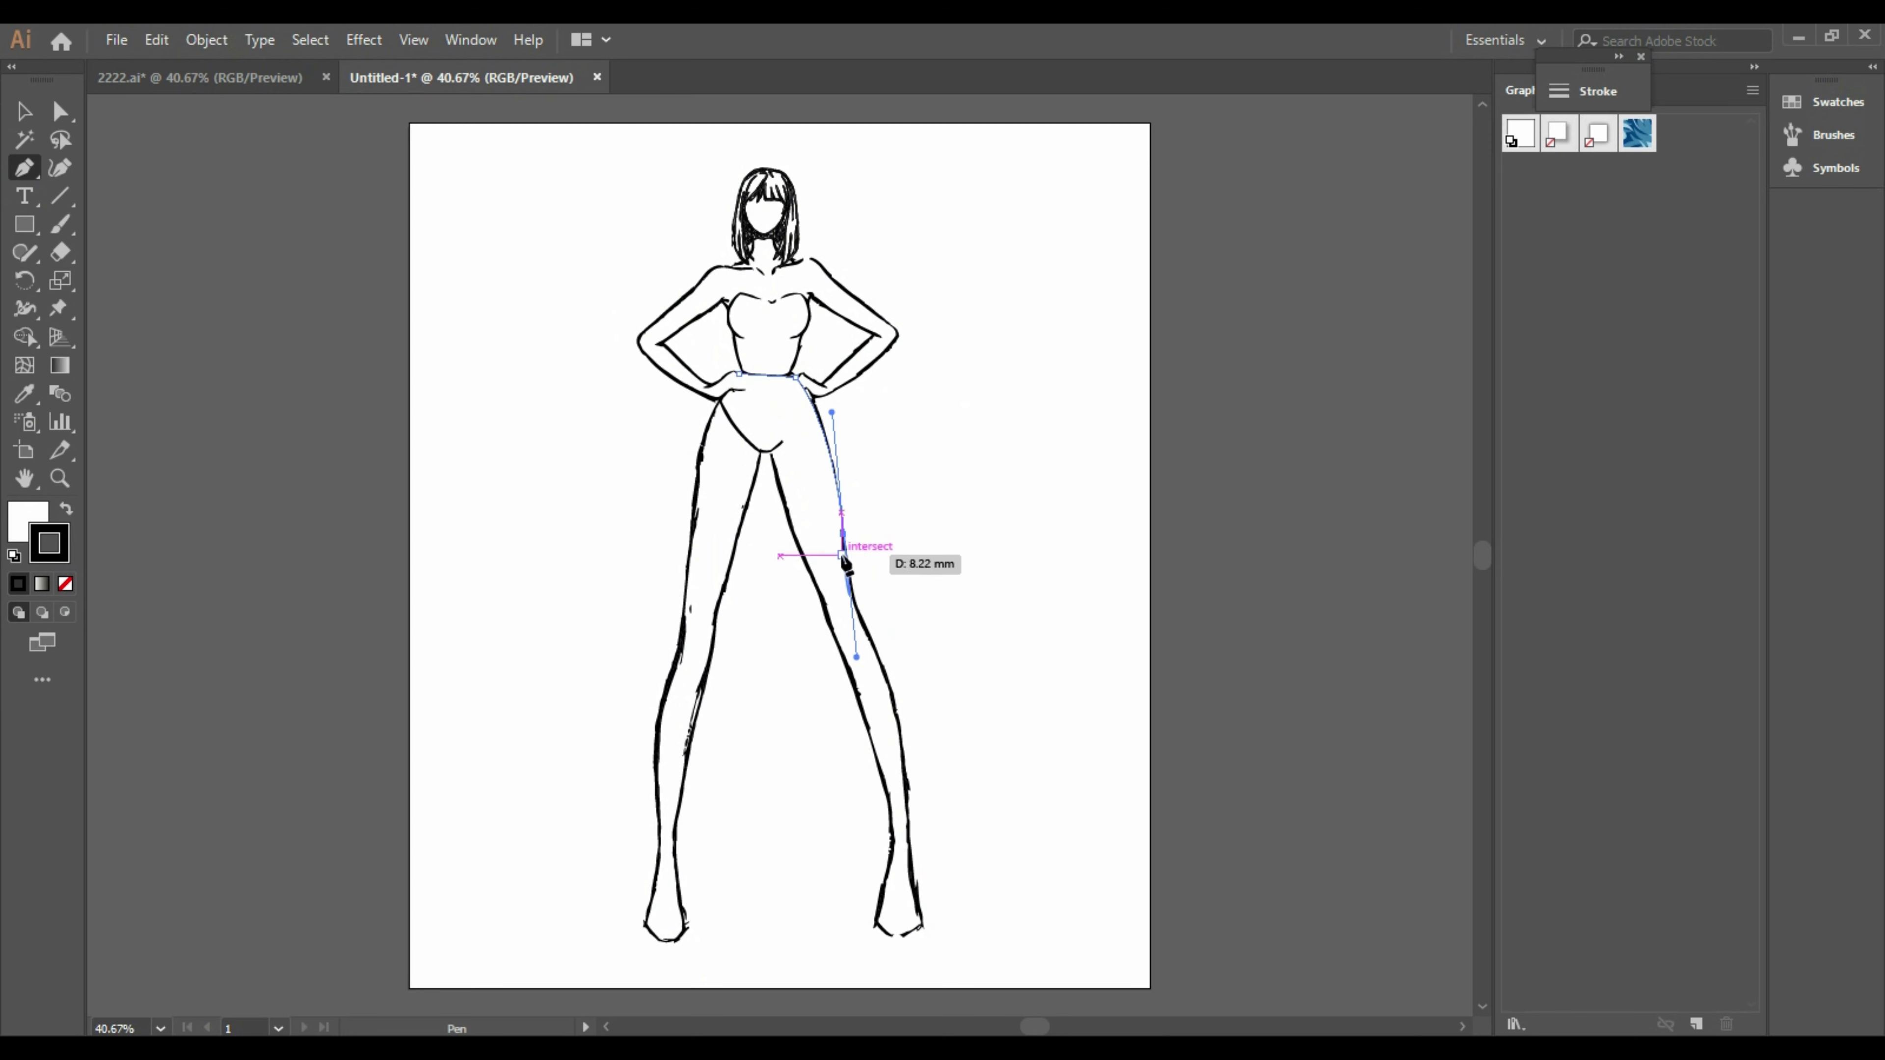
pyautogui.click(903, 743)
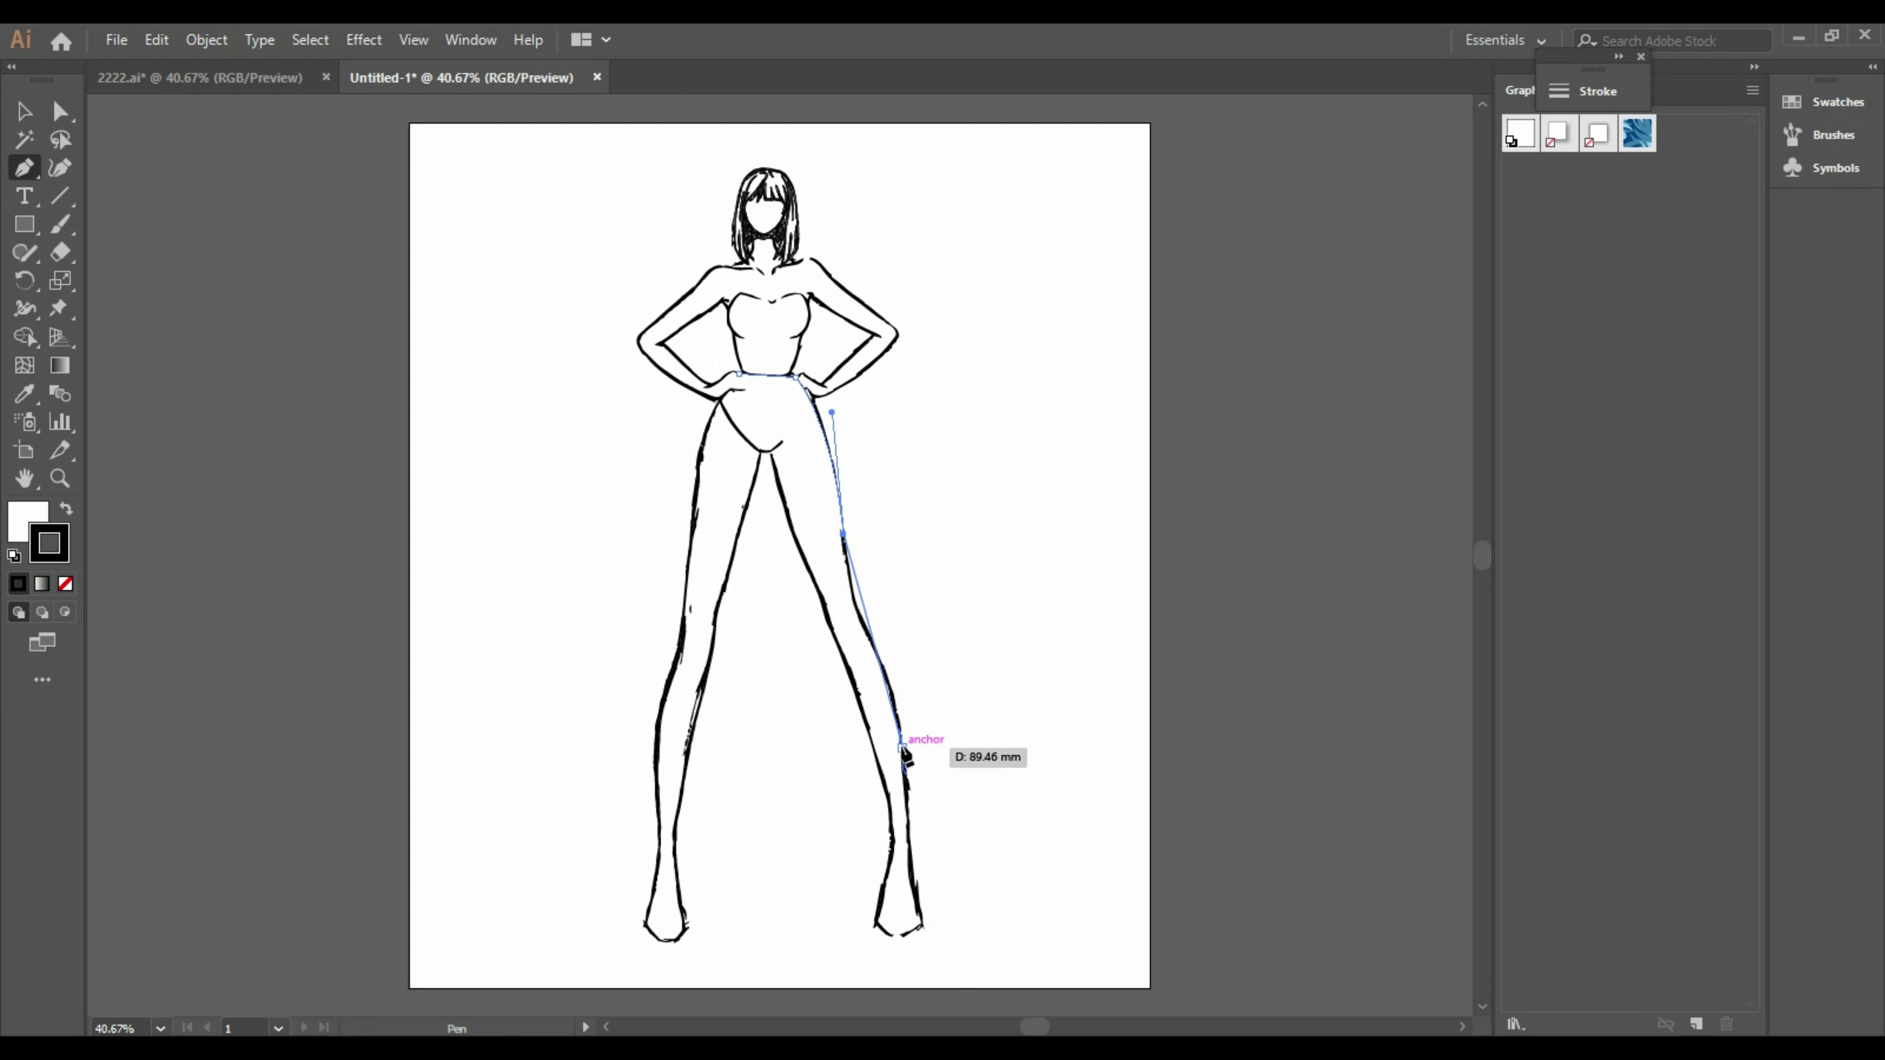
pyautogui.click(902, 737)
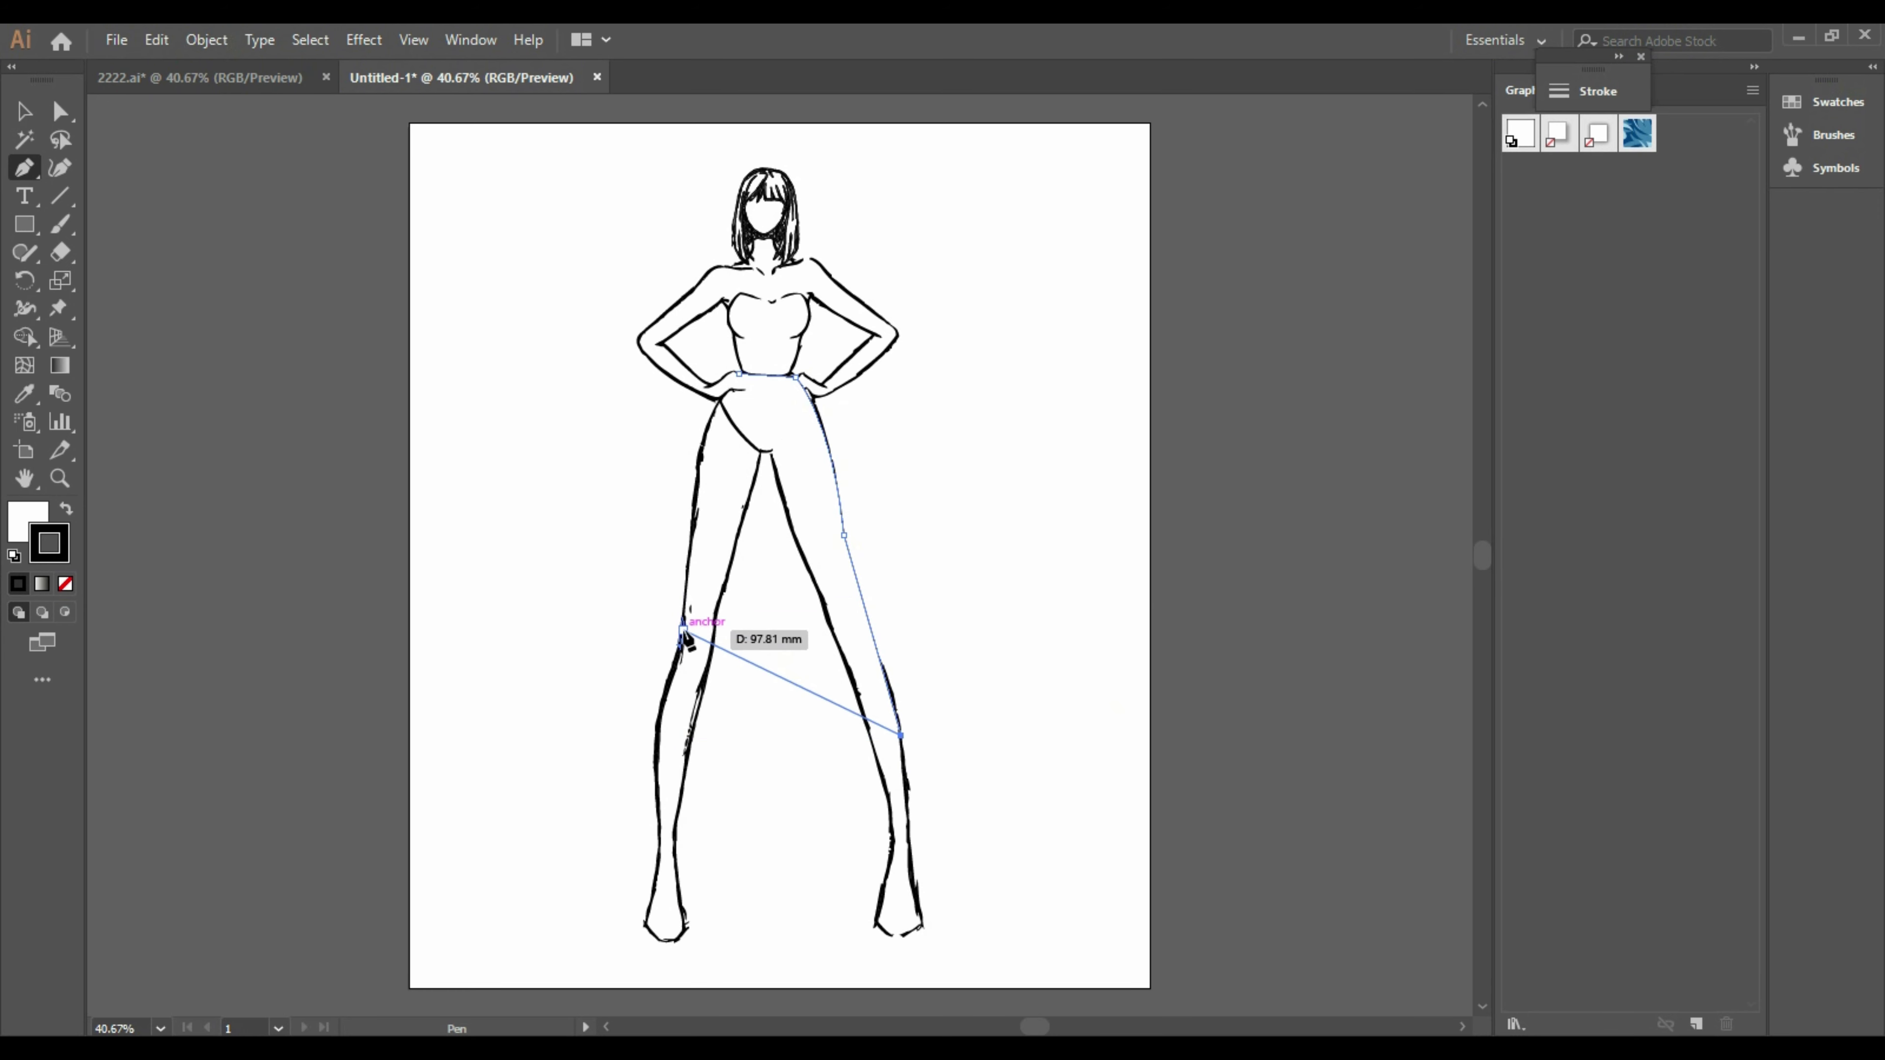
pyautogui.click(683, 630)
pyautogui.hotkey('ctrl', 'z')
pyautogui.hotkey('ctrl', 'z')
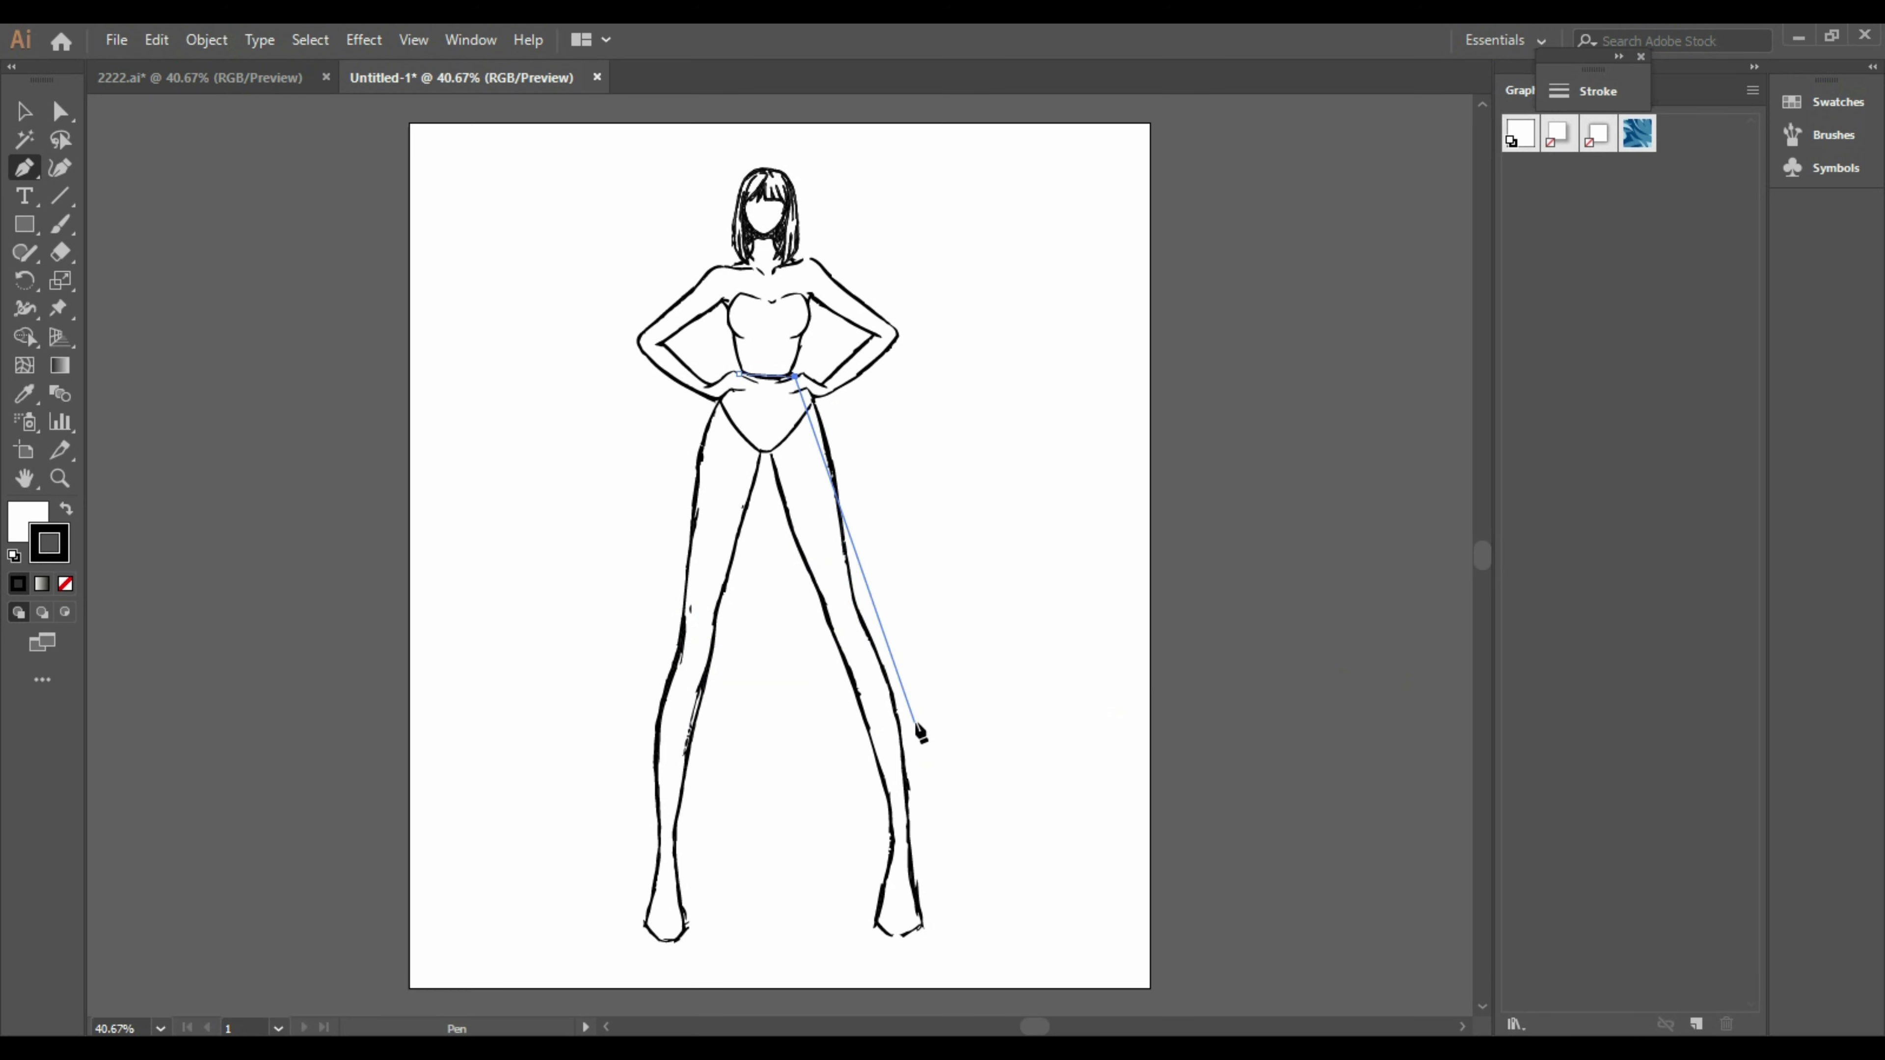
pyautogui.hotkey('ctrl', 'z')
pyautogui.hotkey('ctrl', 'z')
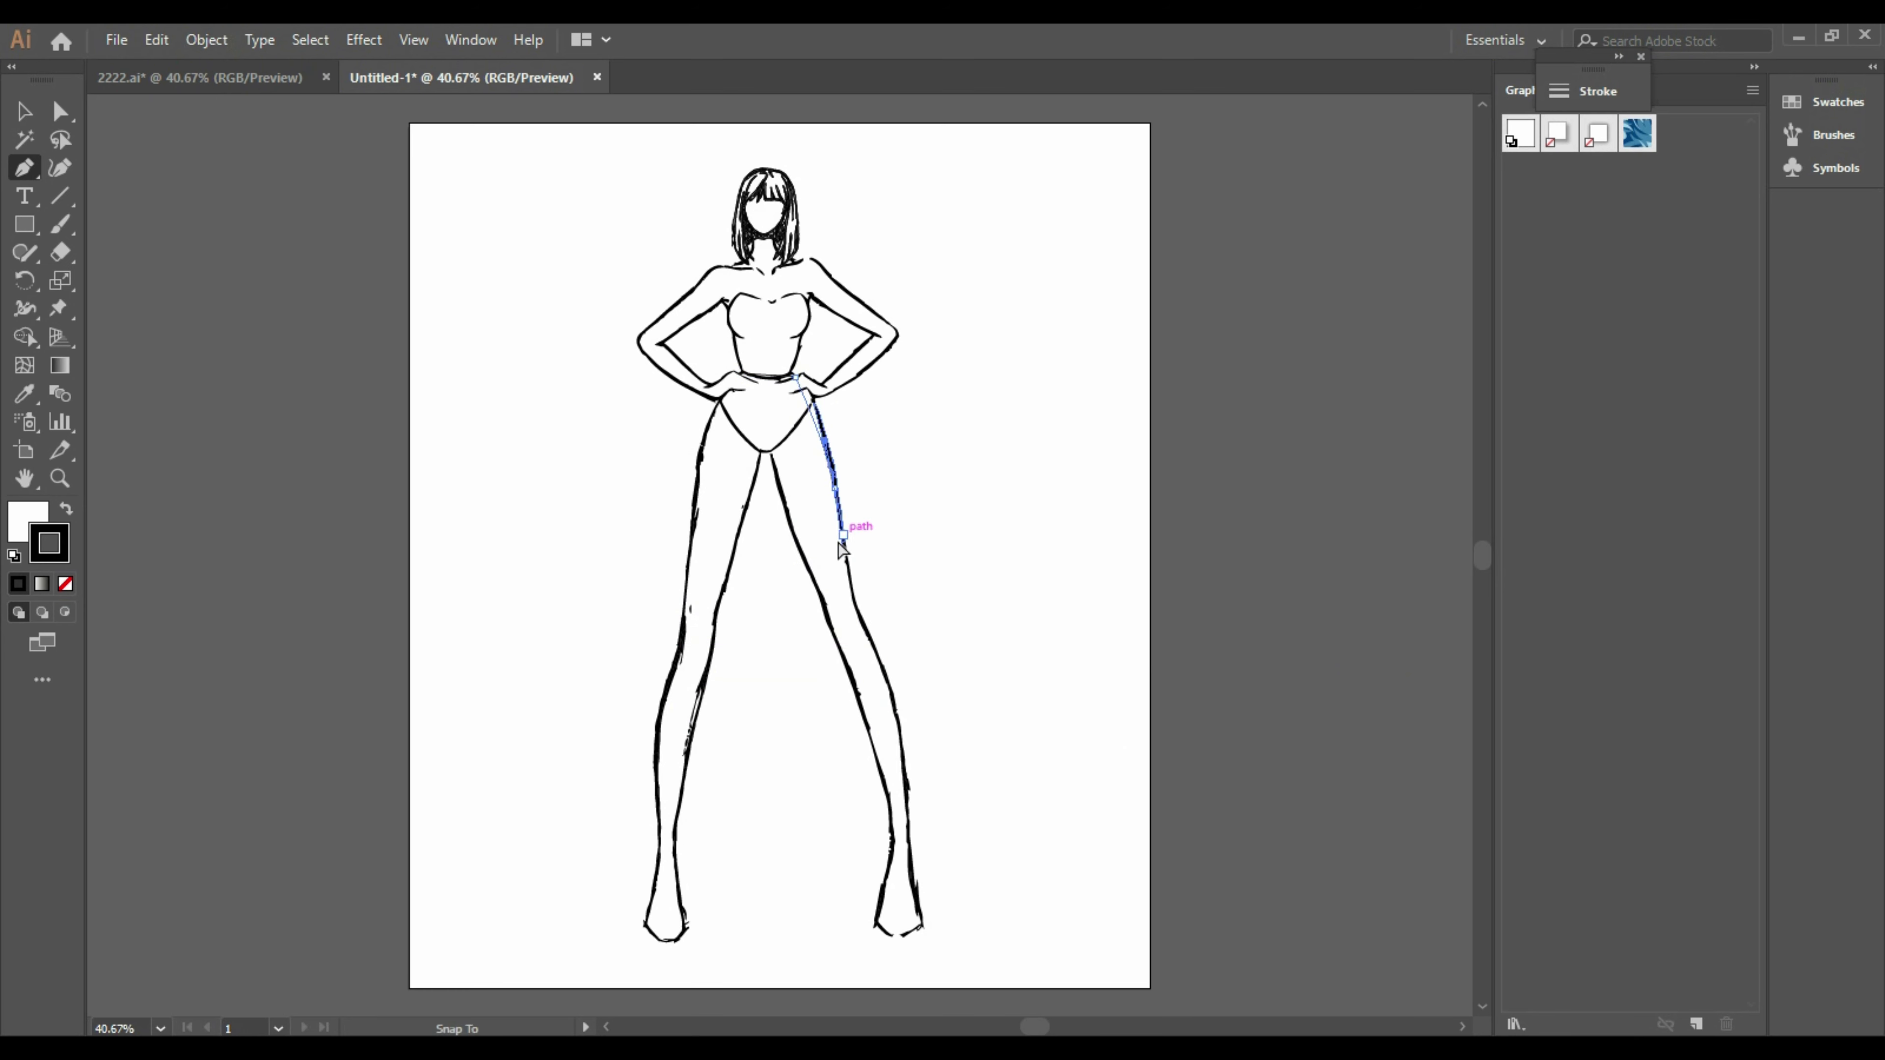
# Complete the asymmetric skirt with a curved right hip, uneven hem and closed waist
pyautogui.moveTo(834, 487); pyautogui.dragTo(837, 566)
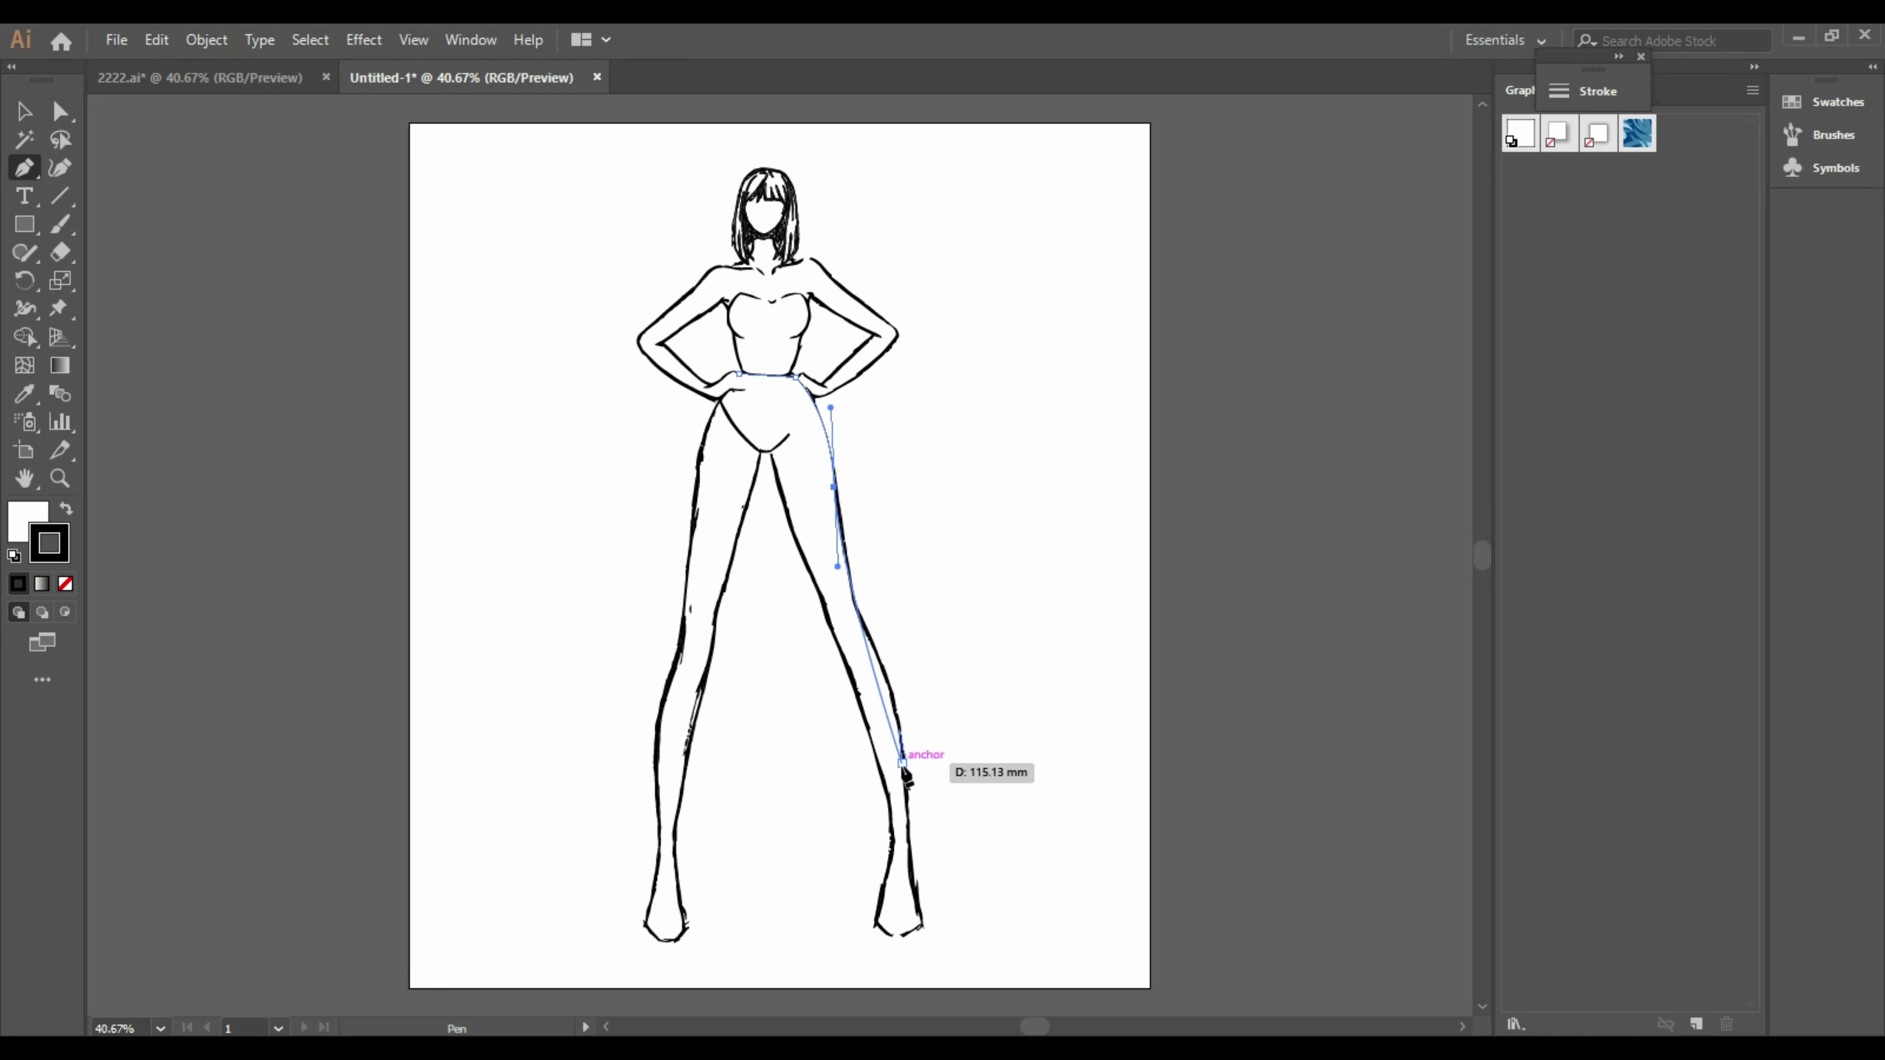
pyautogui.click(834, 486)
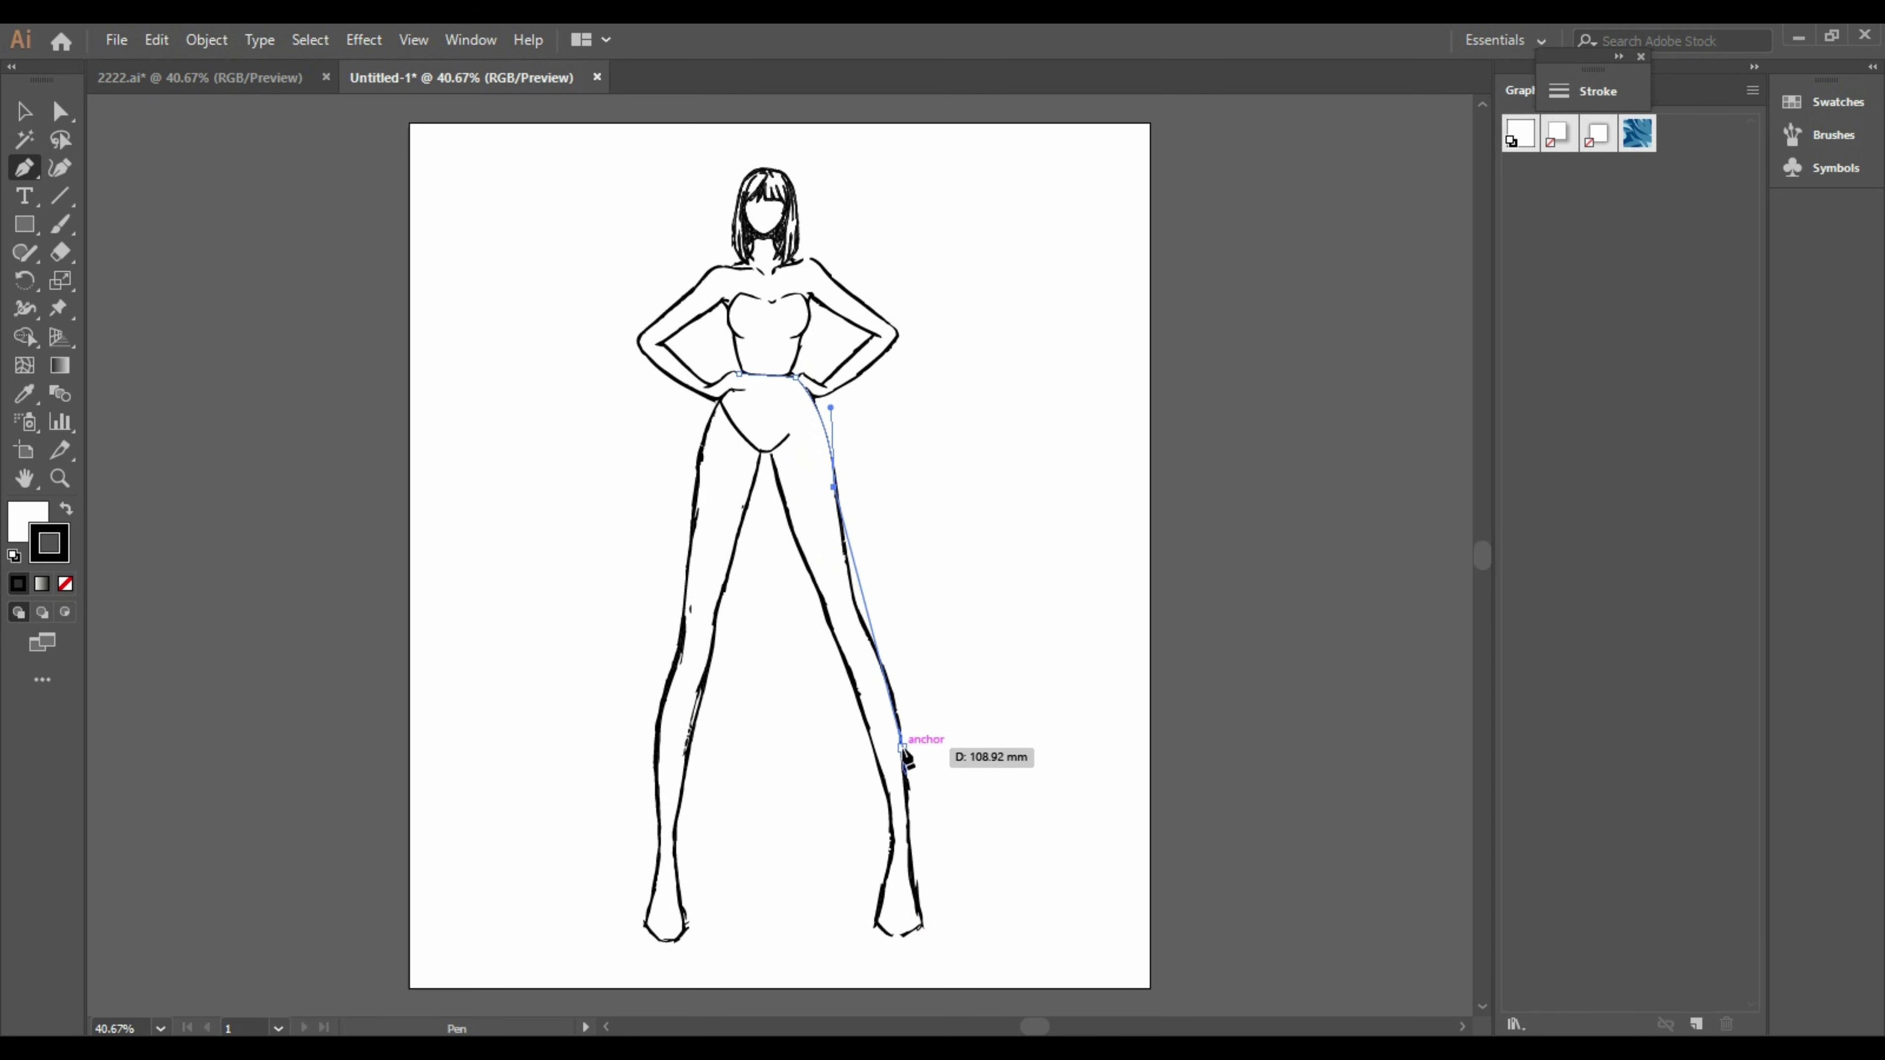
pyautogui.click(903, 752)
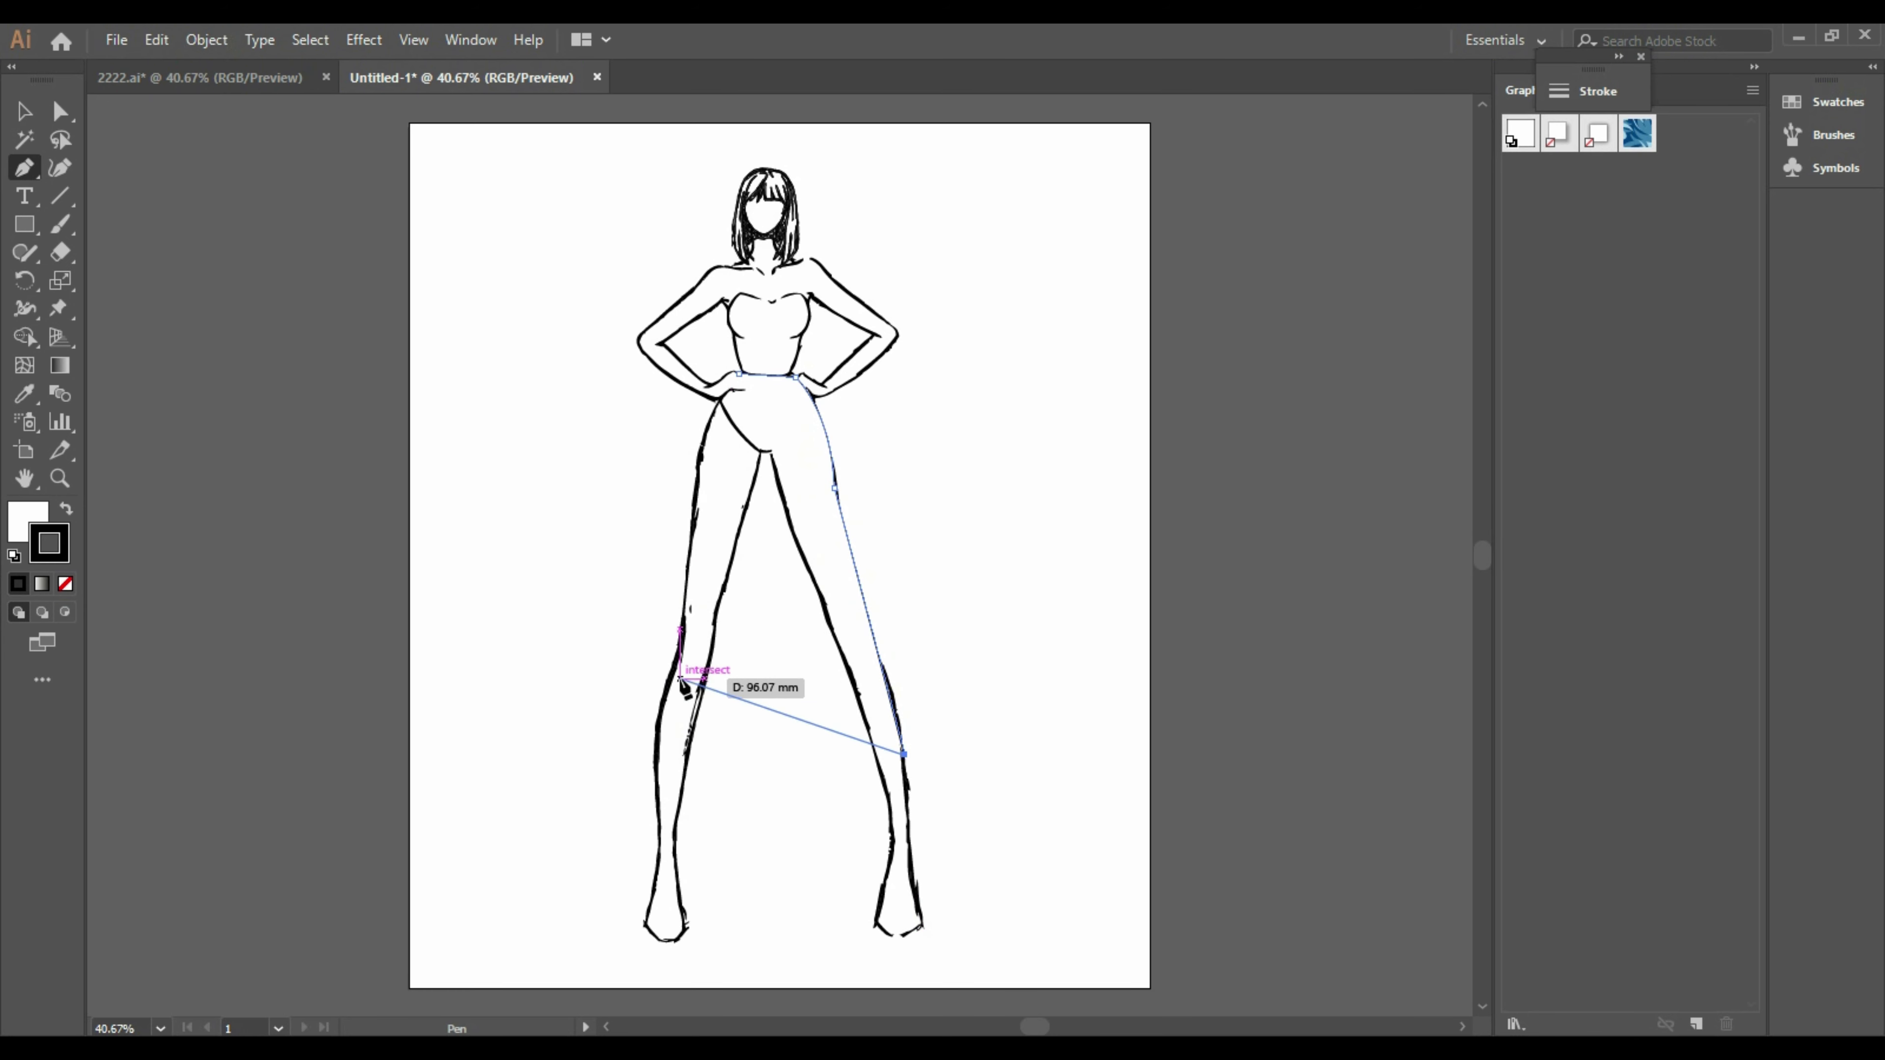
pyautogui.click(670, 681)
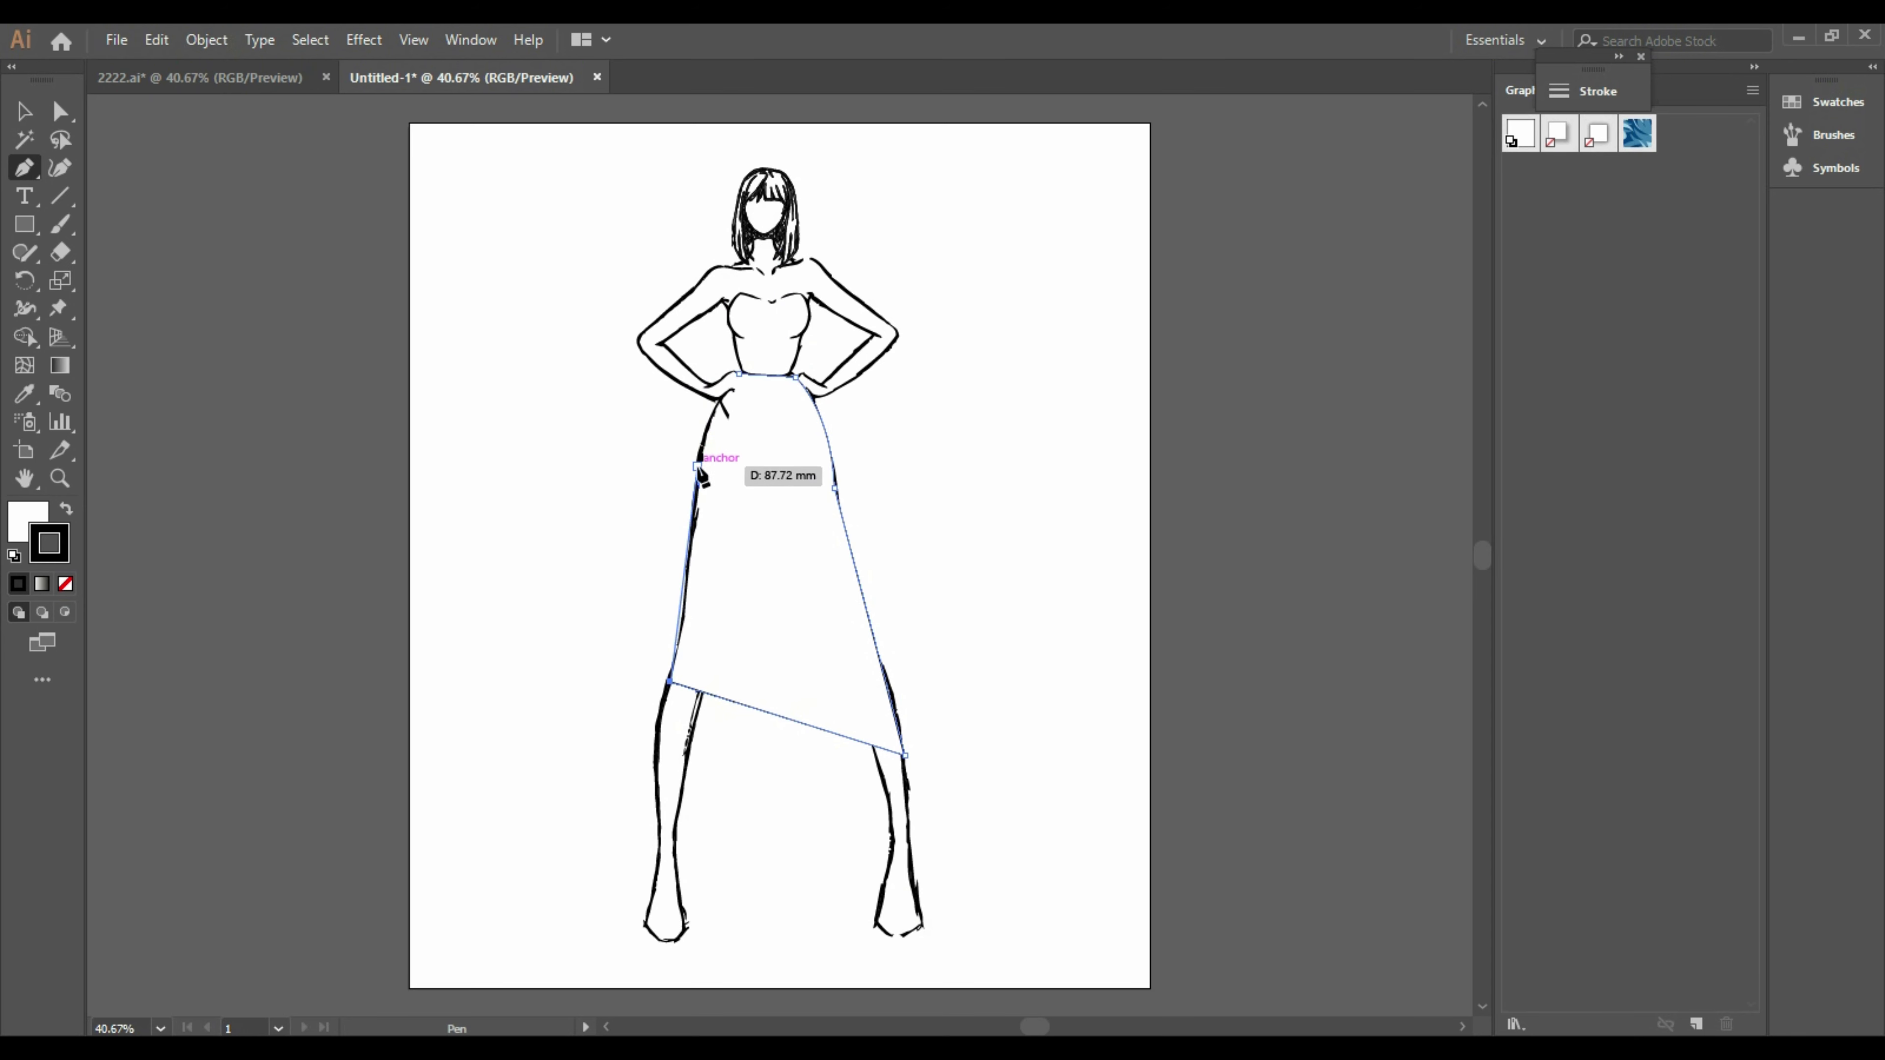
pyautogui.click(697, 466)
pyautogui.click(710, 400)
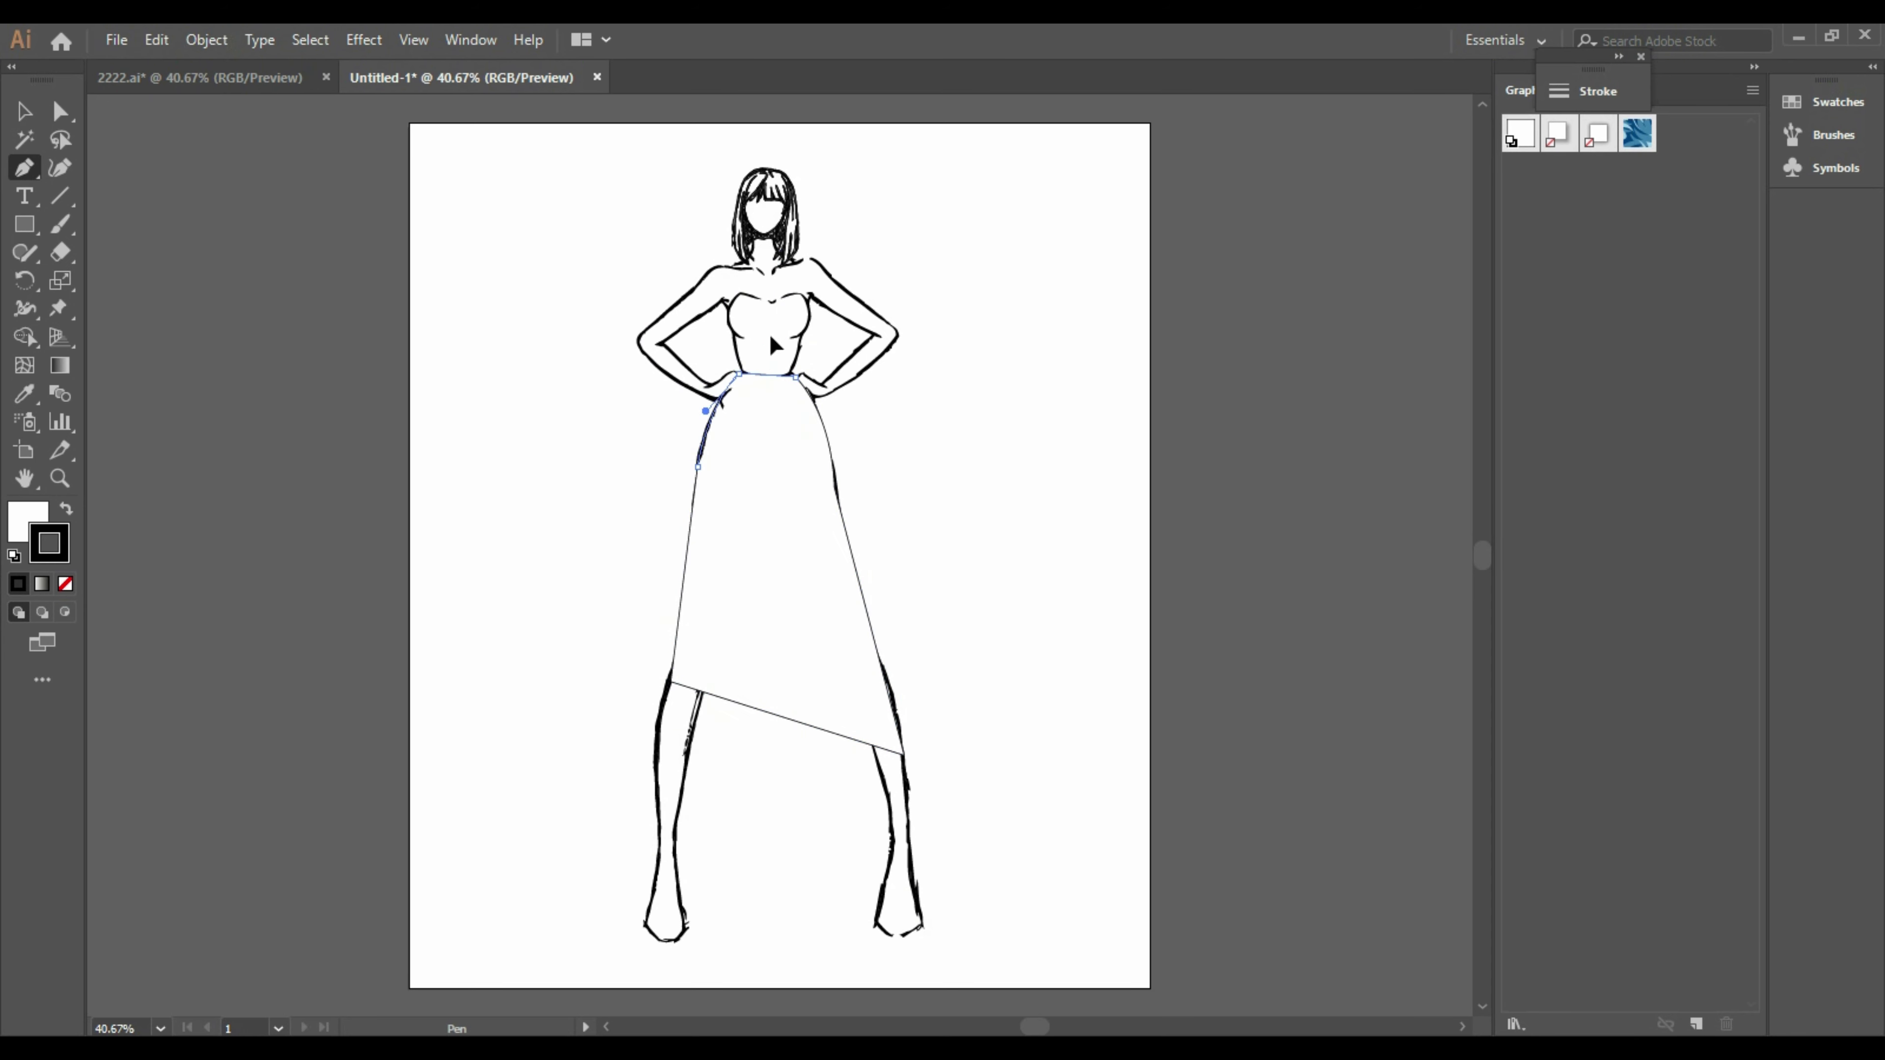
pyautogui.press('v')
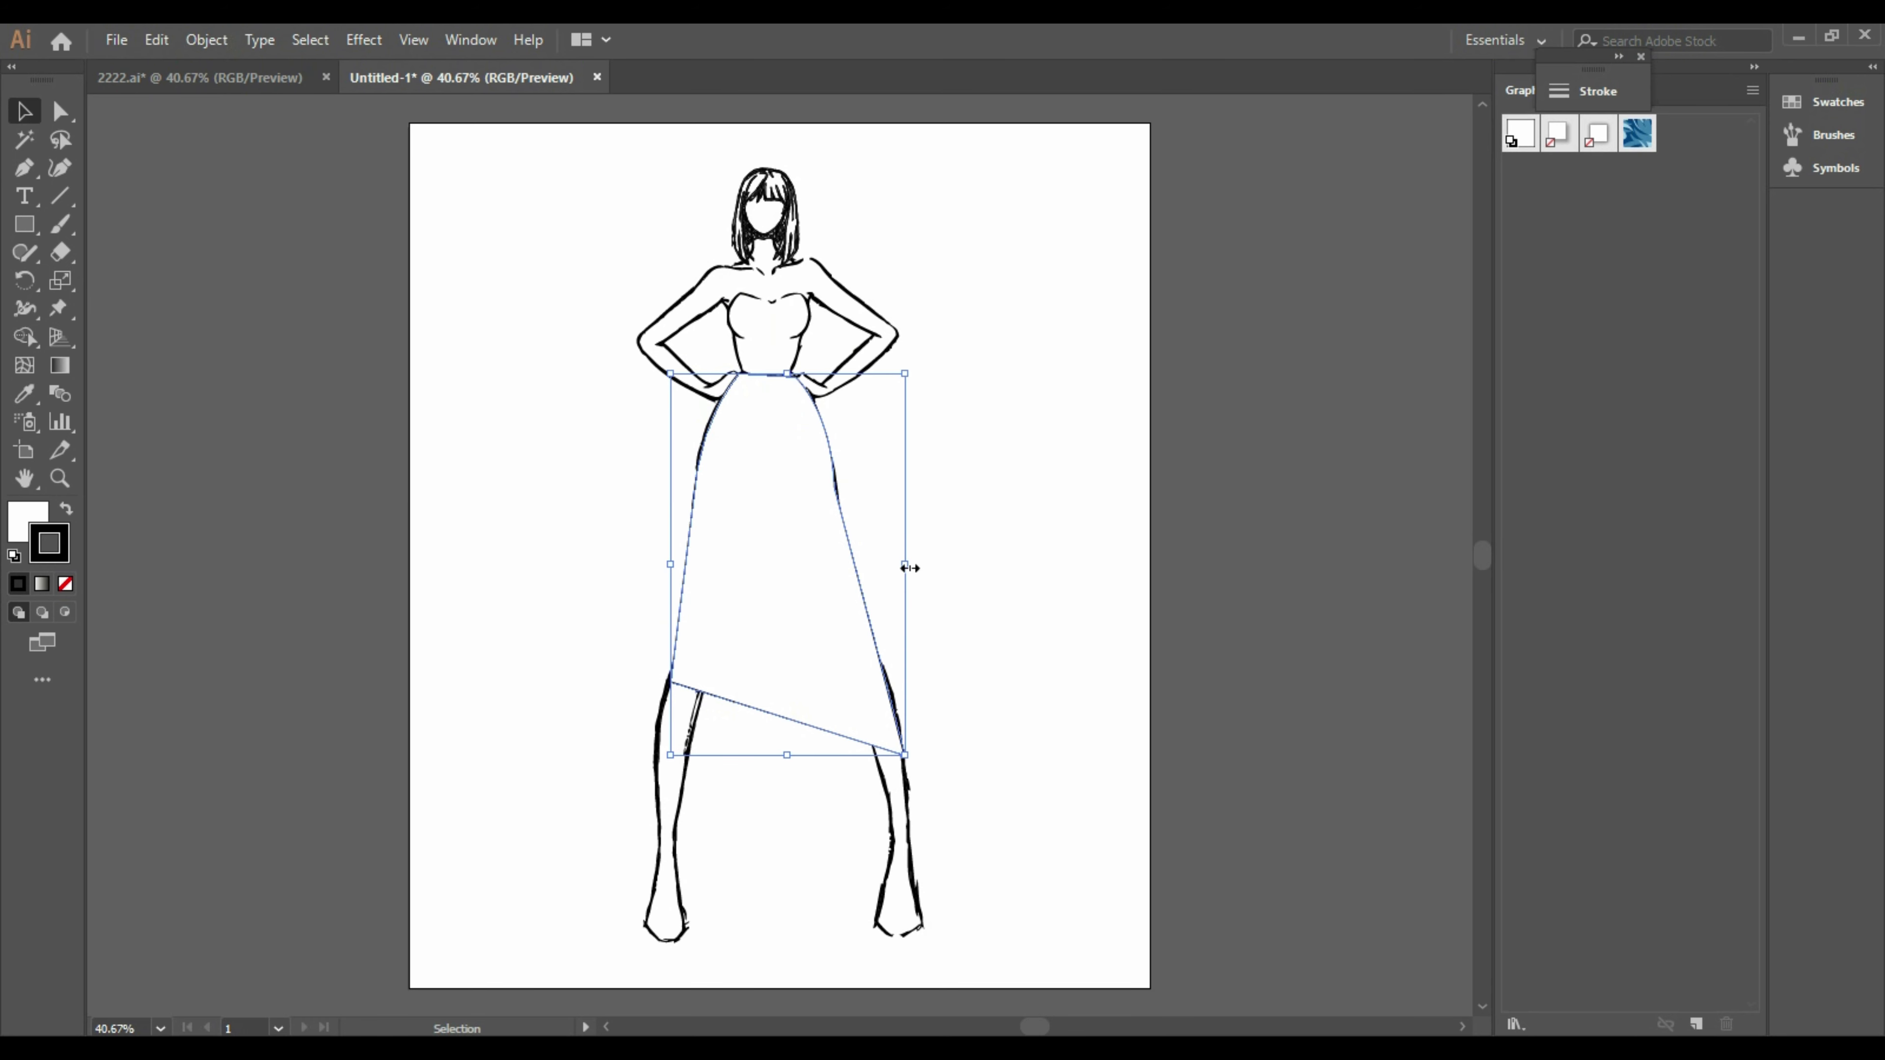
# Draw the bandeau top shape across the chest with a curved upper edge
pyautogui.click(149, 310)
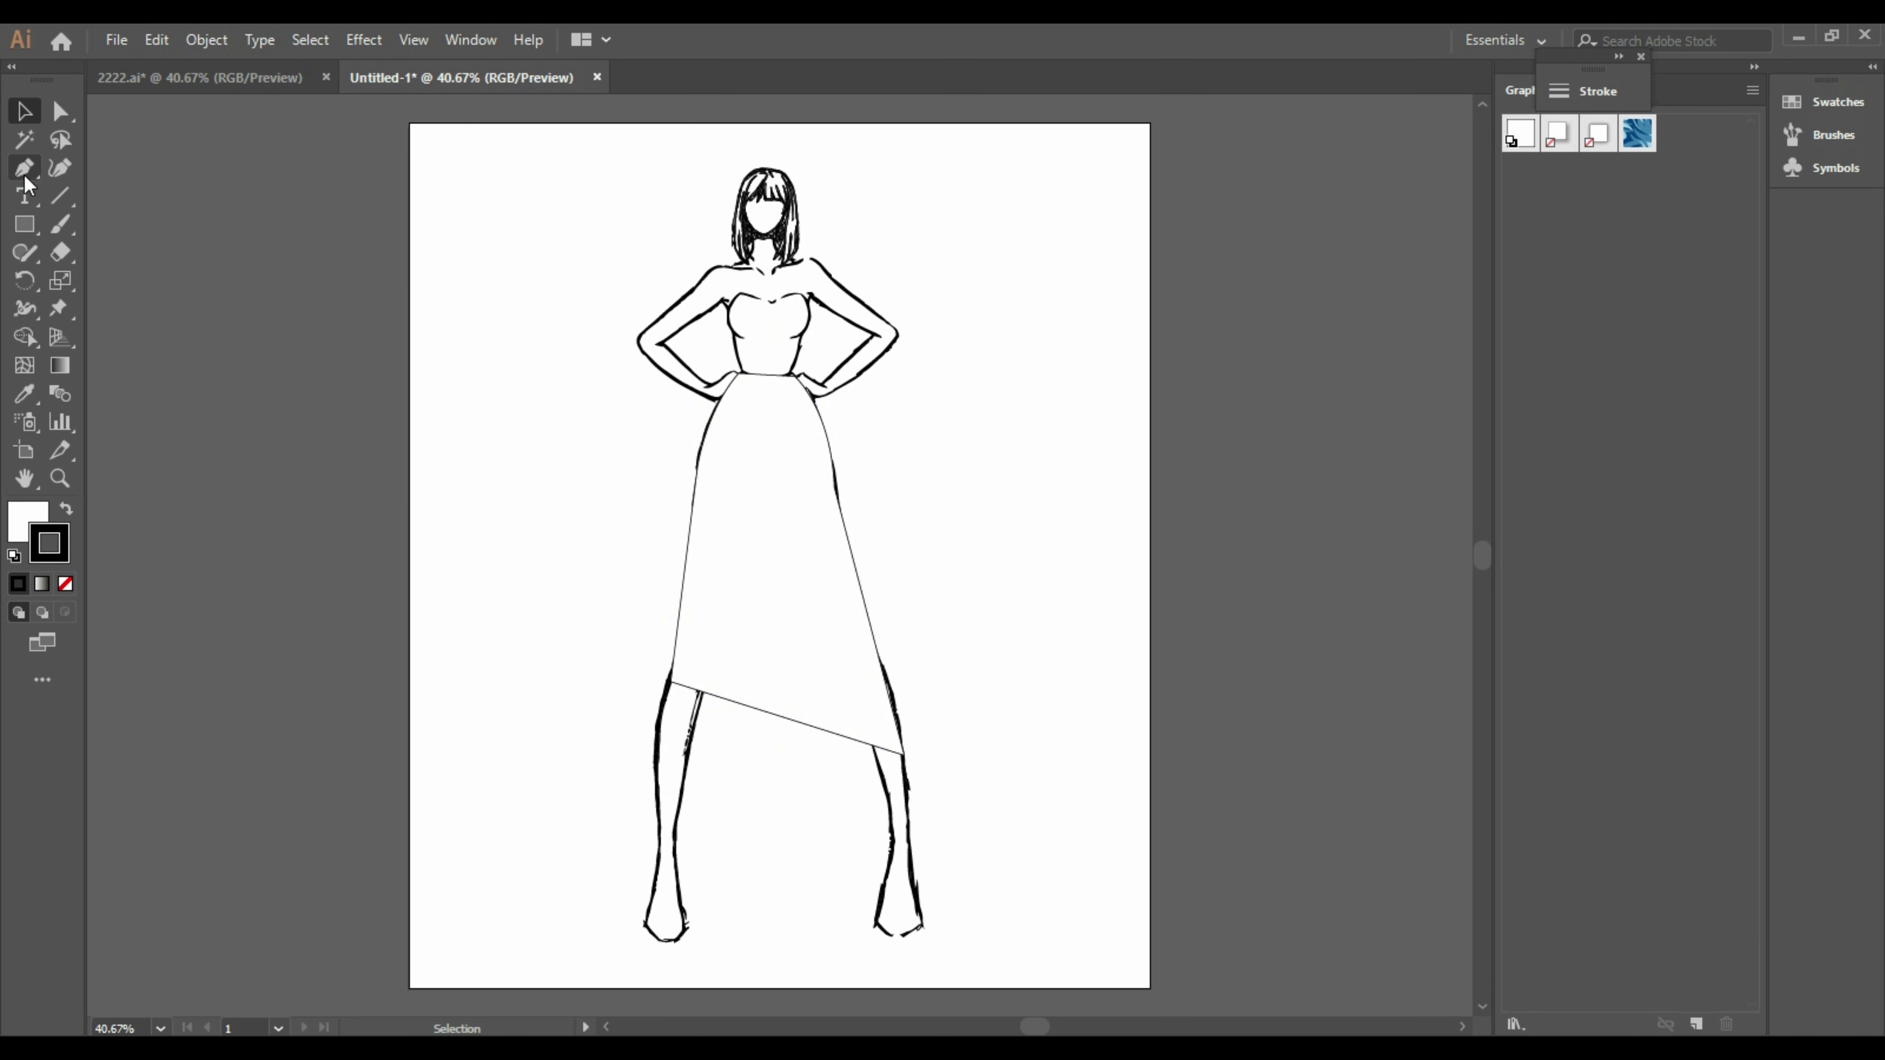
pyautogui.click(769, 300)
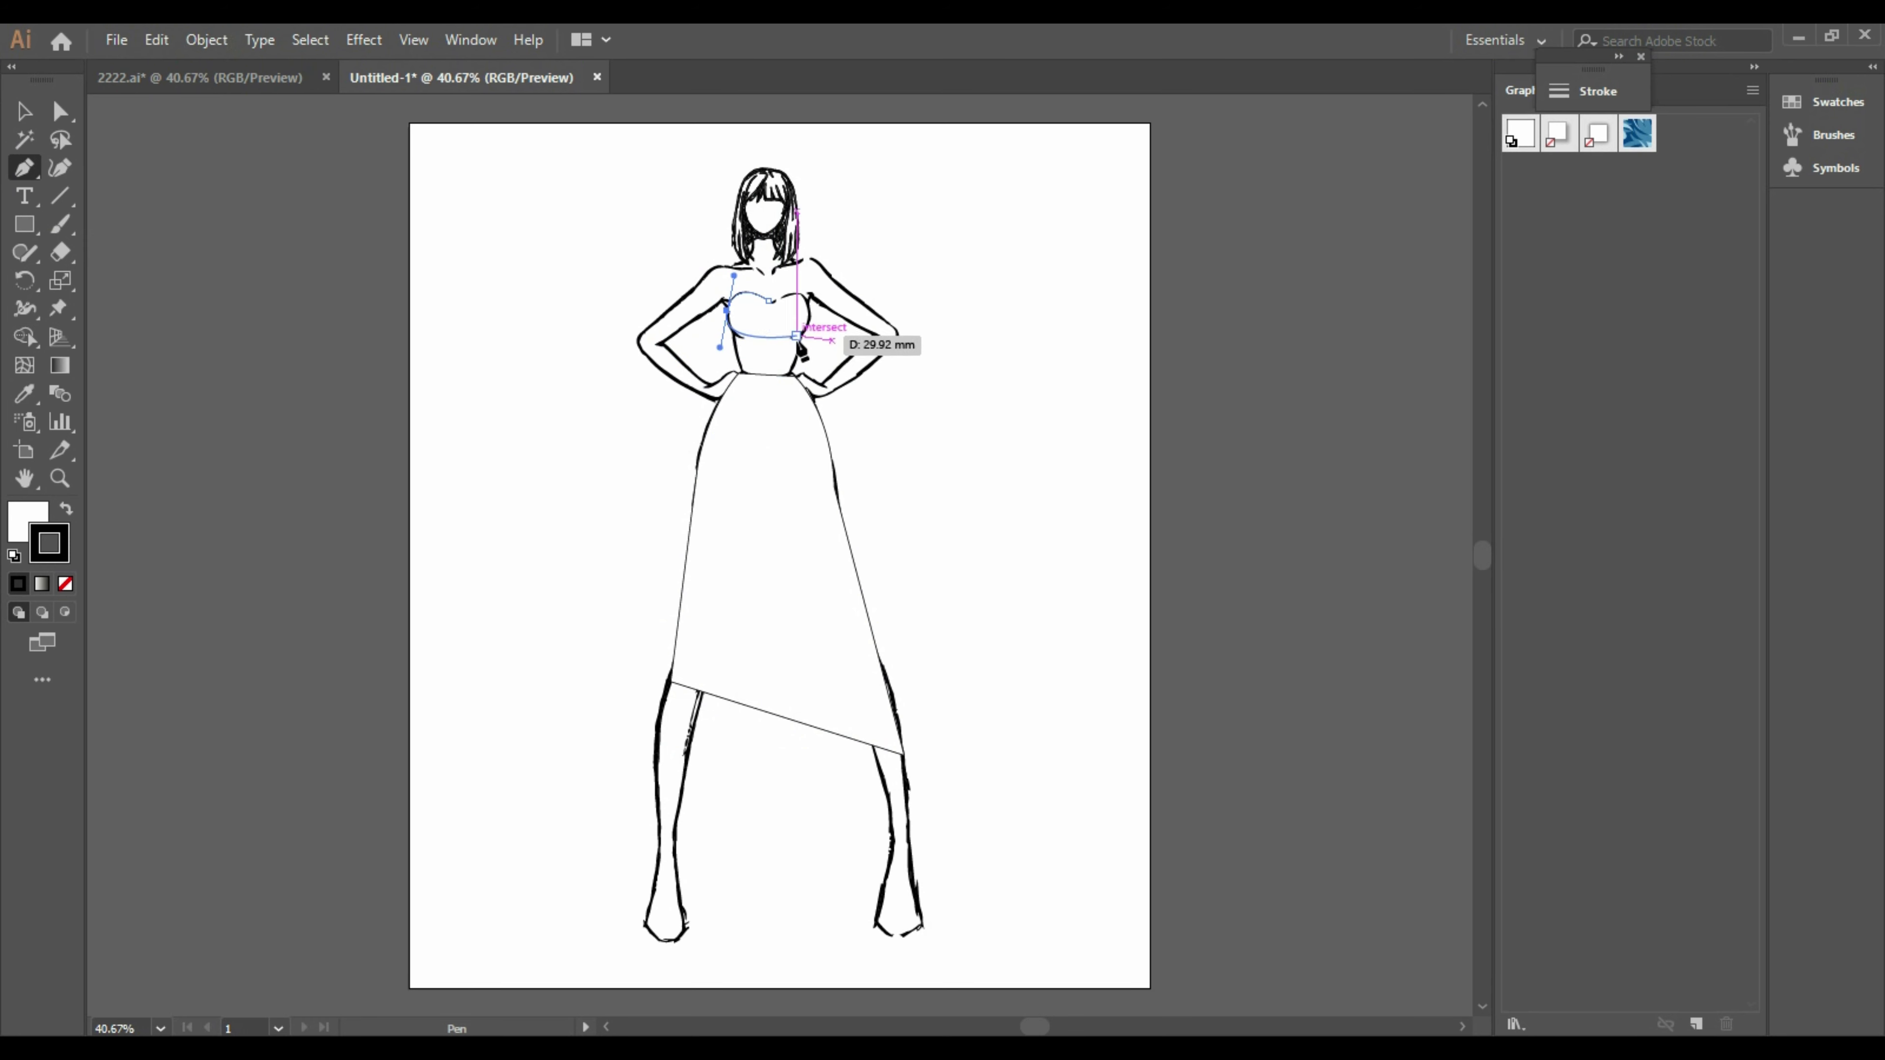
pyautogui.moveTo(800, 348); pyautogui.dragTo(853, 303)
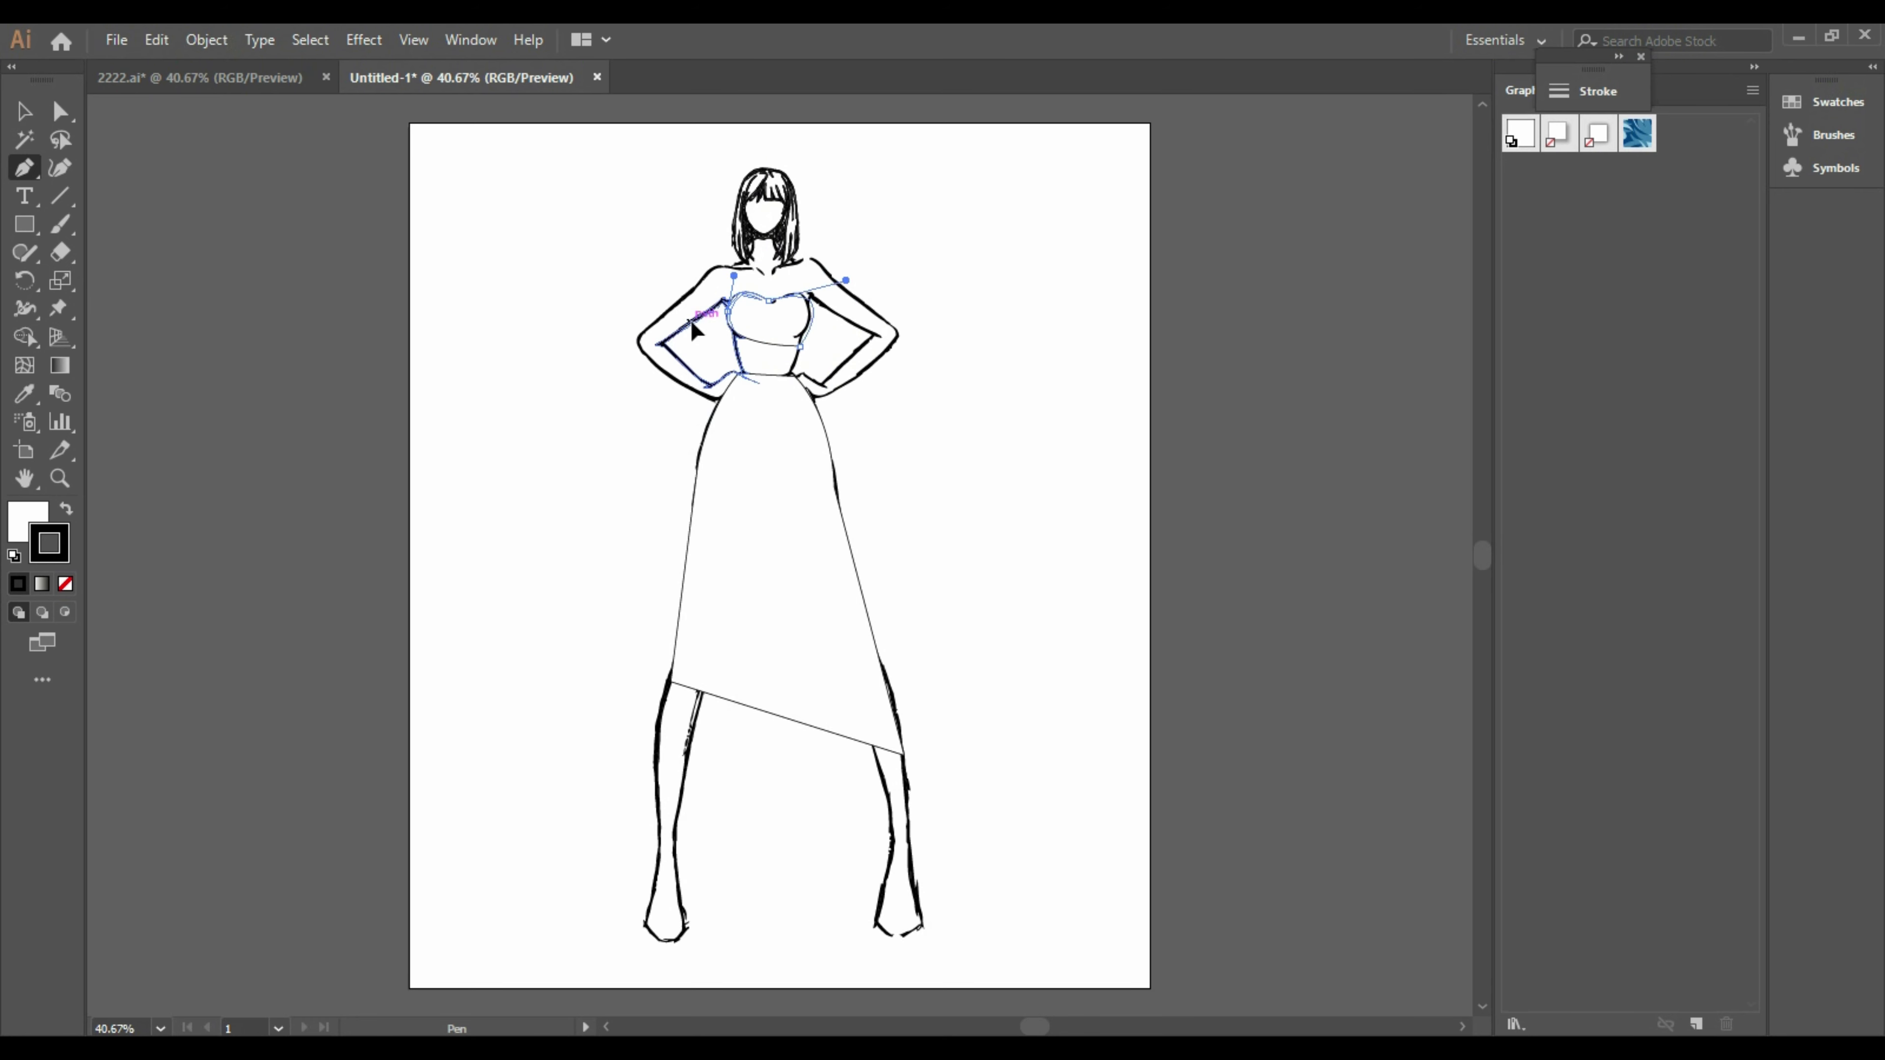
pyautogui.press('v')
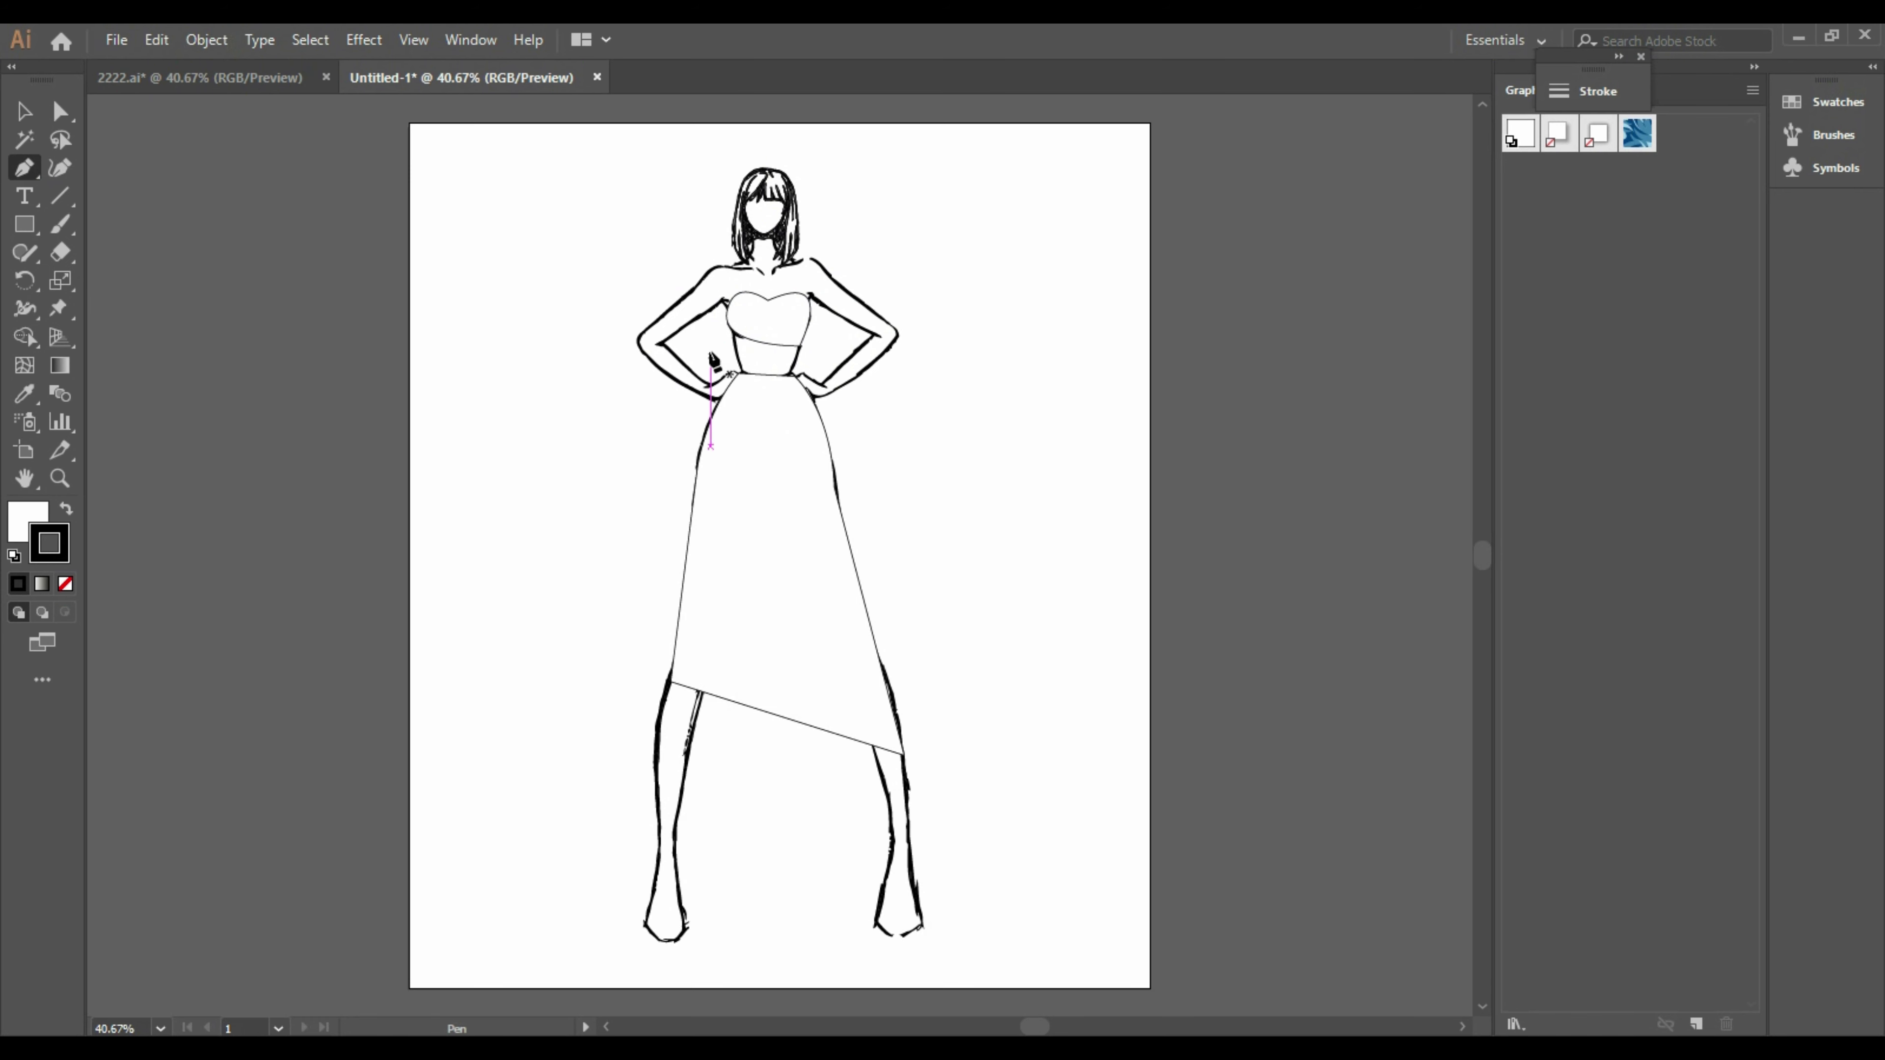
# Trace curved outline paths along the left and right forearms
pyautogui.moveTo(663, 348); pyautogui.dragTo(760, 455)
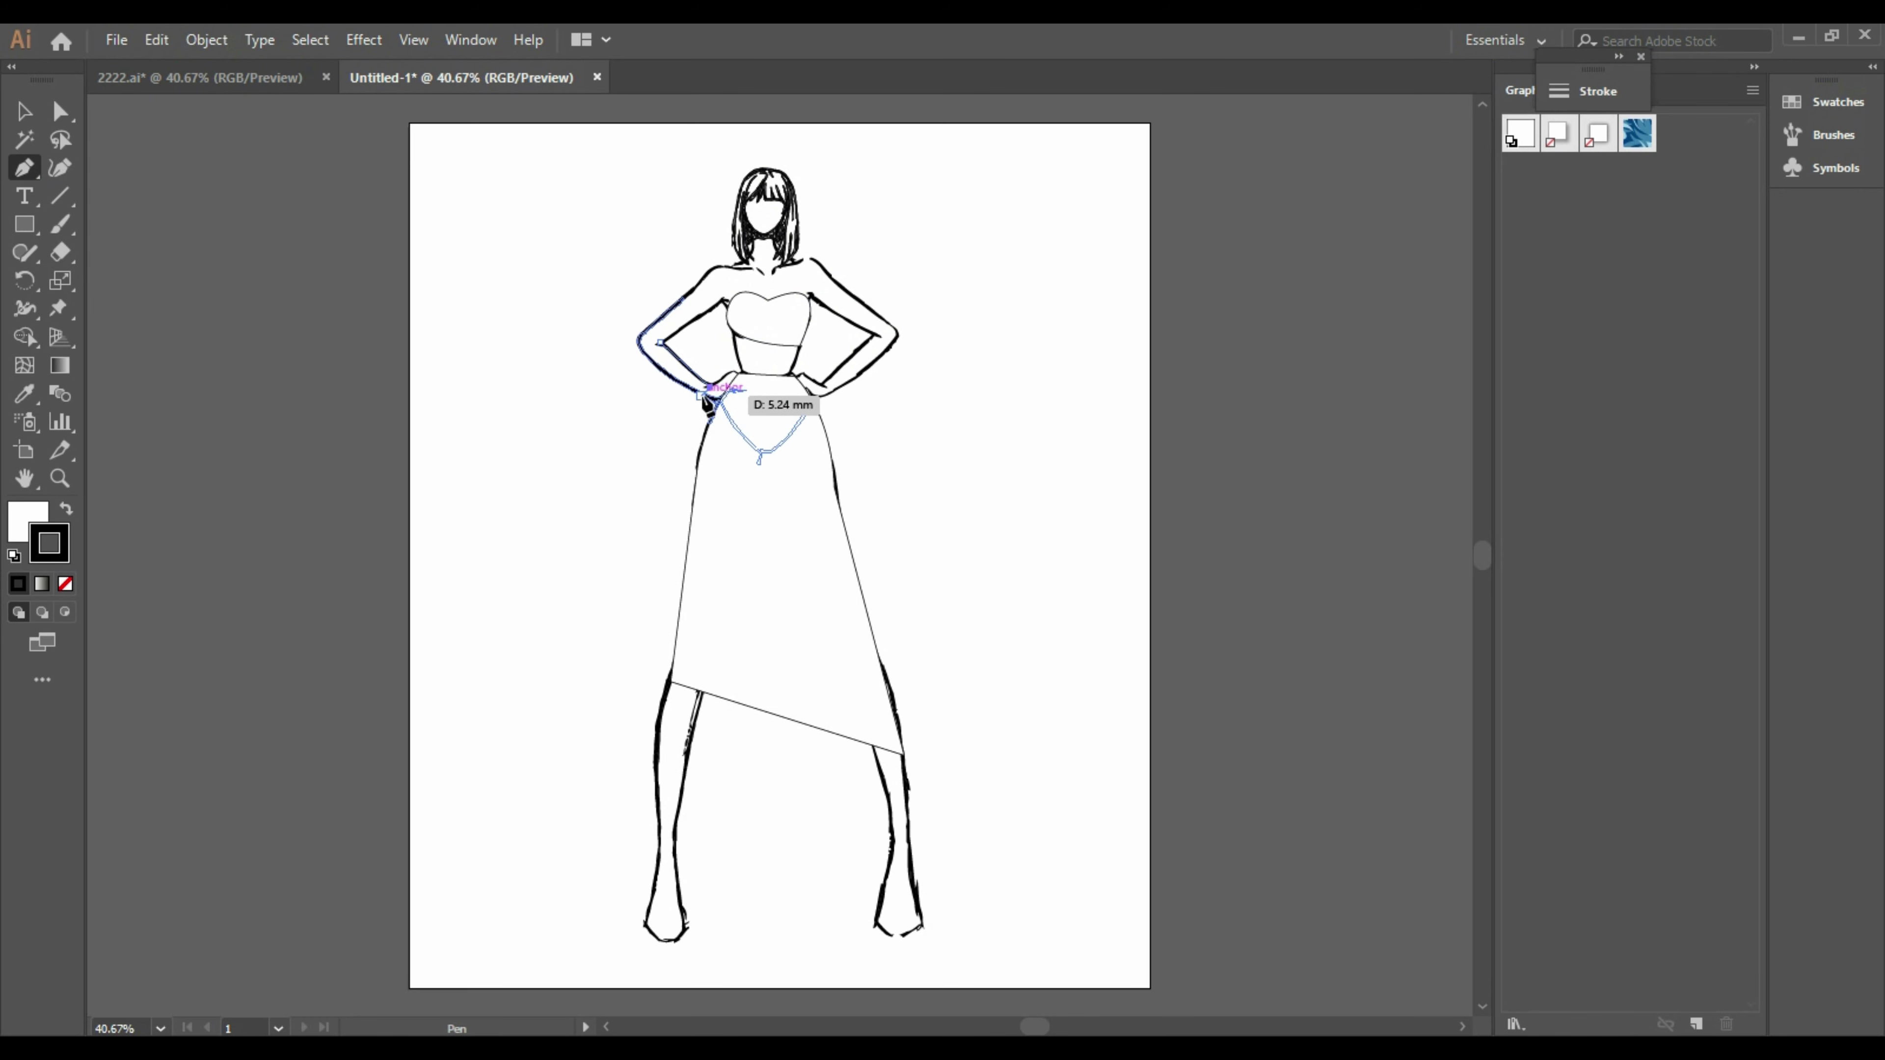
pyautogui.click(684, 385)
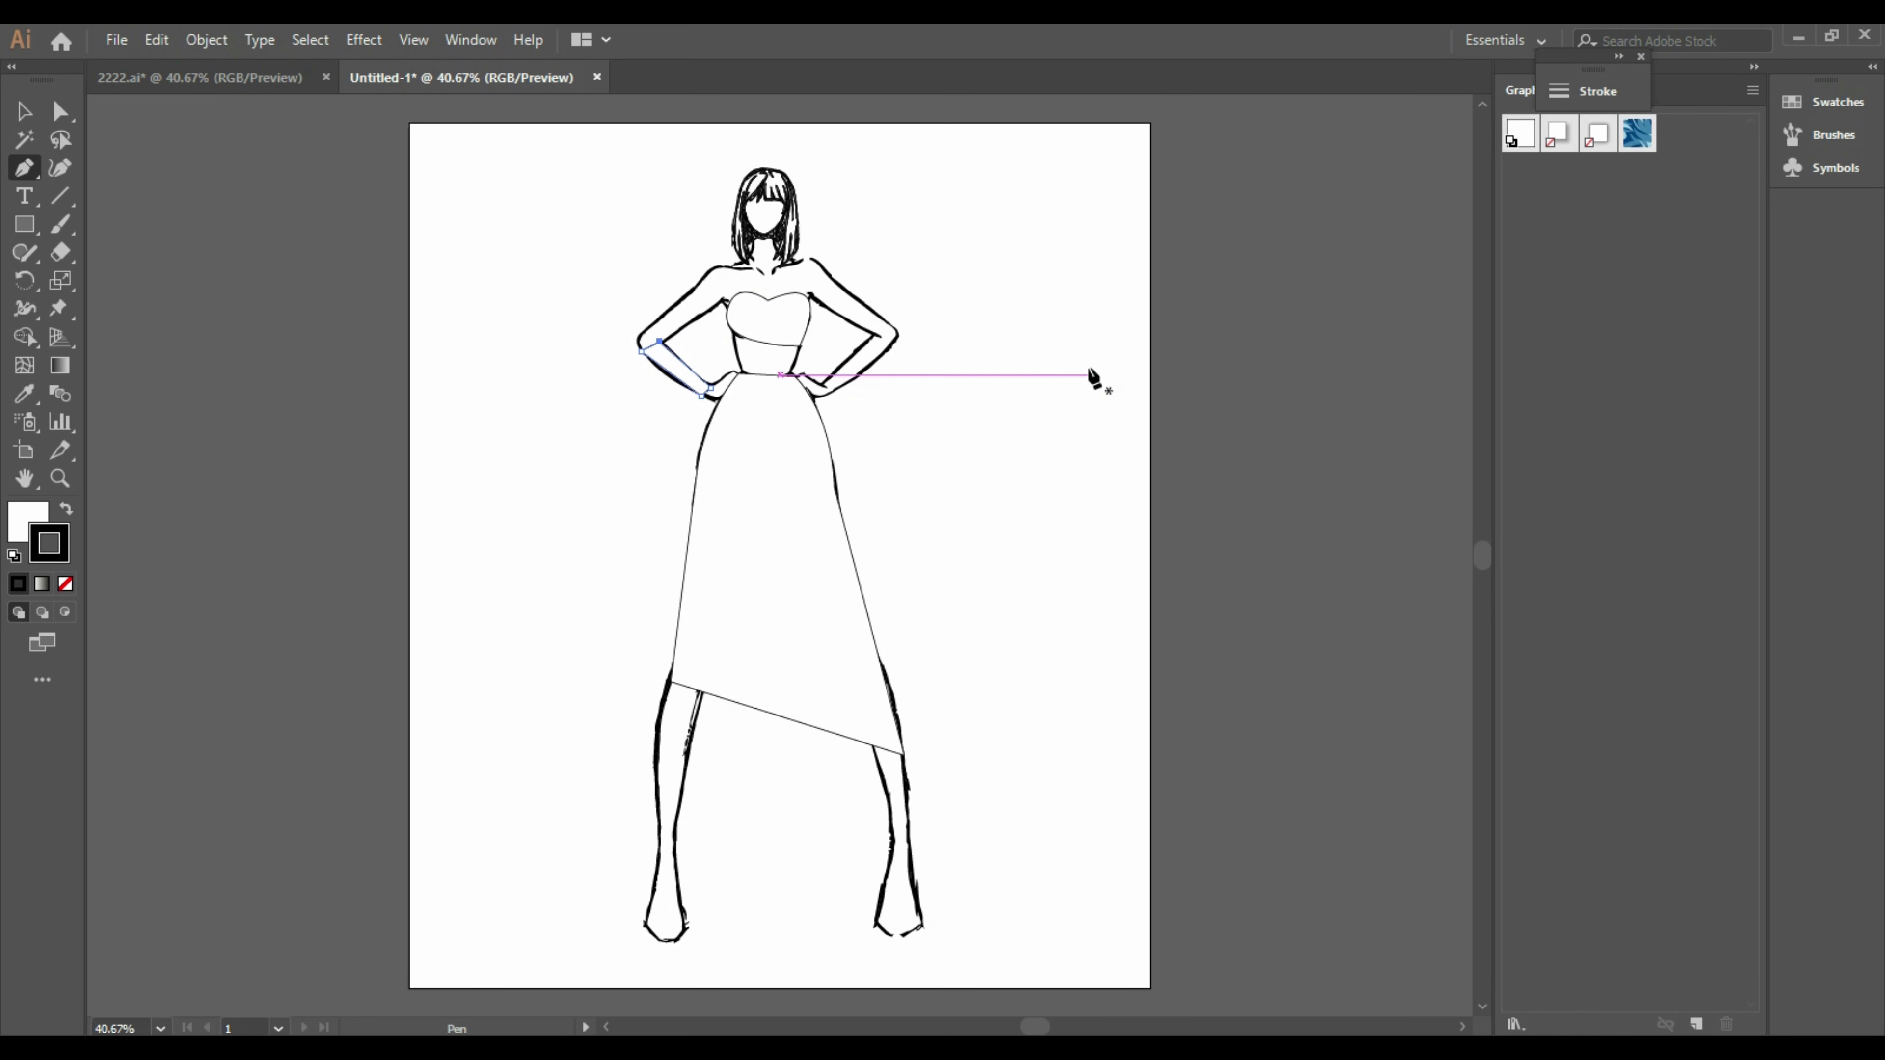
pyautogui.click(886, 342)
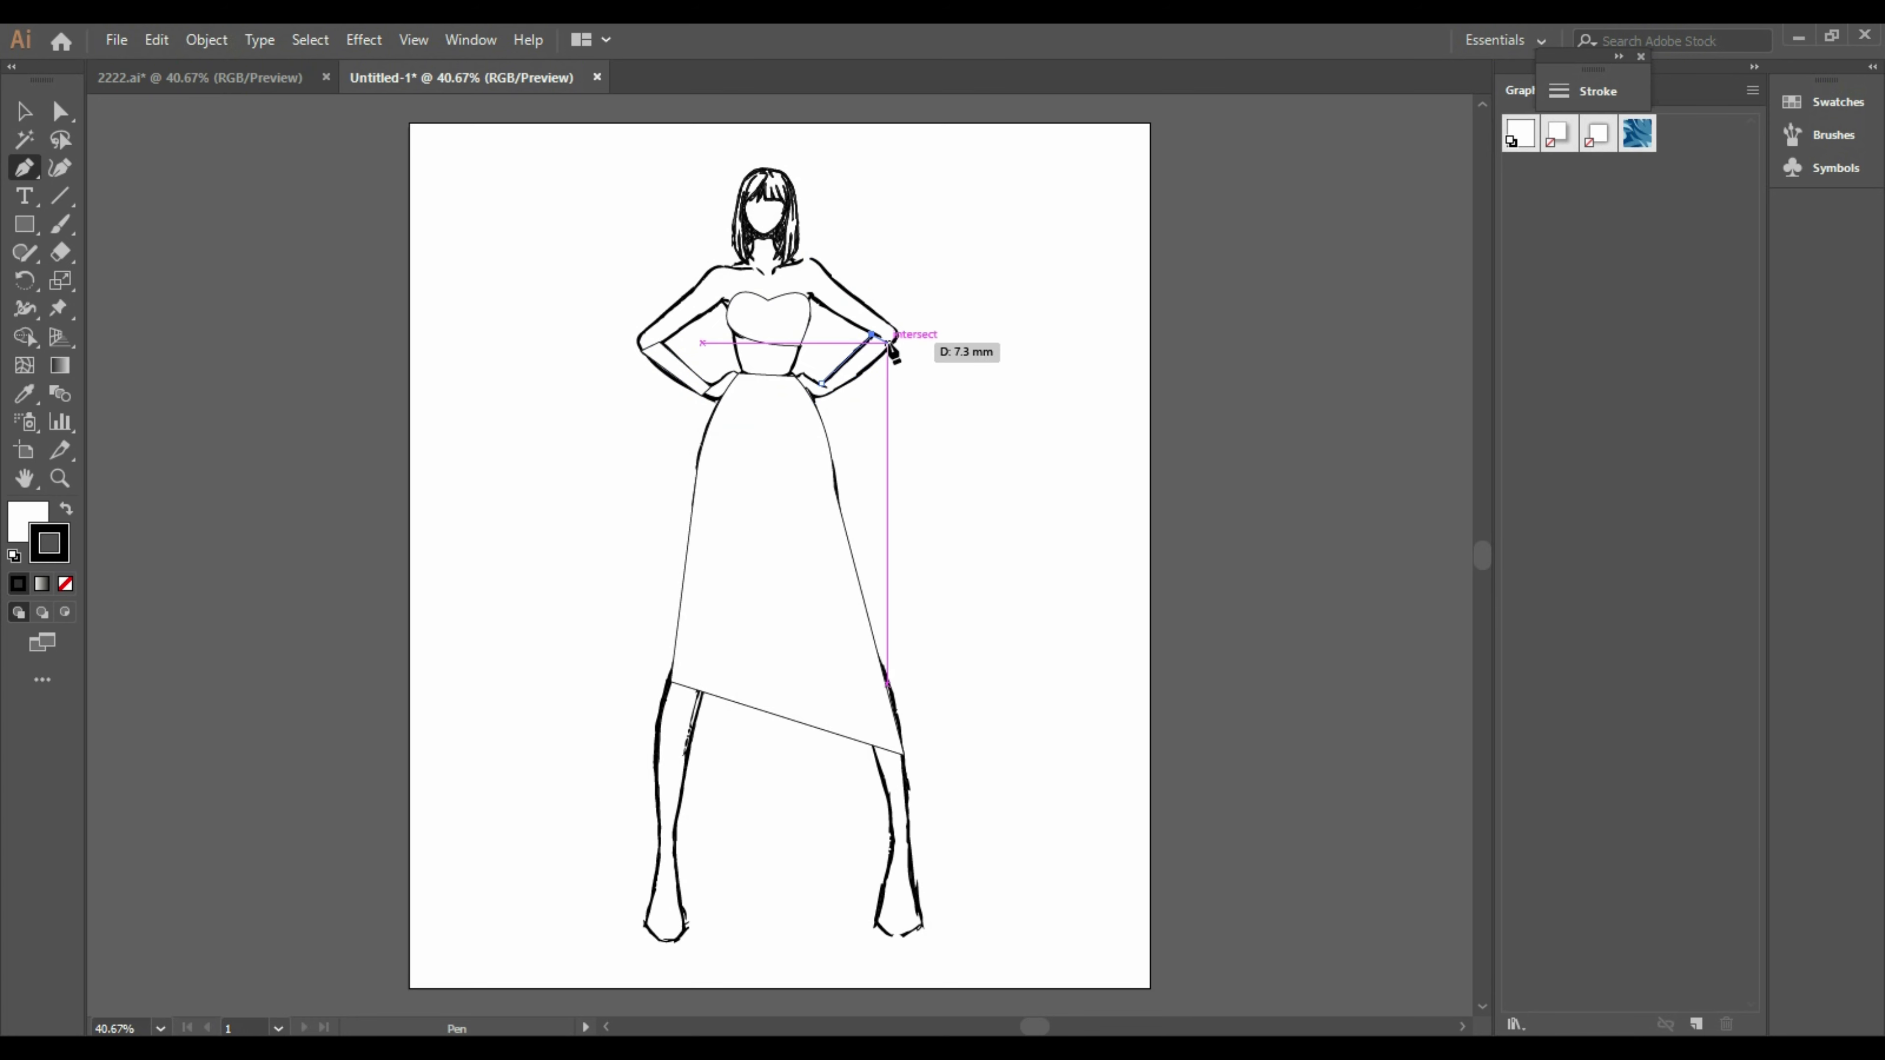
pyautogui.click(821, 384)
pyautogui.moveTo(821, 386); pyautogui.dragTo(828, 394)
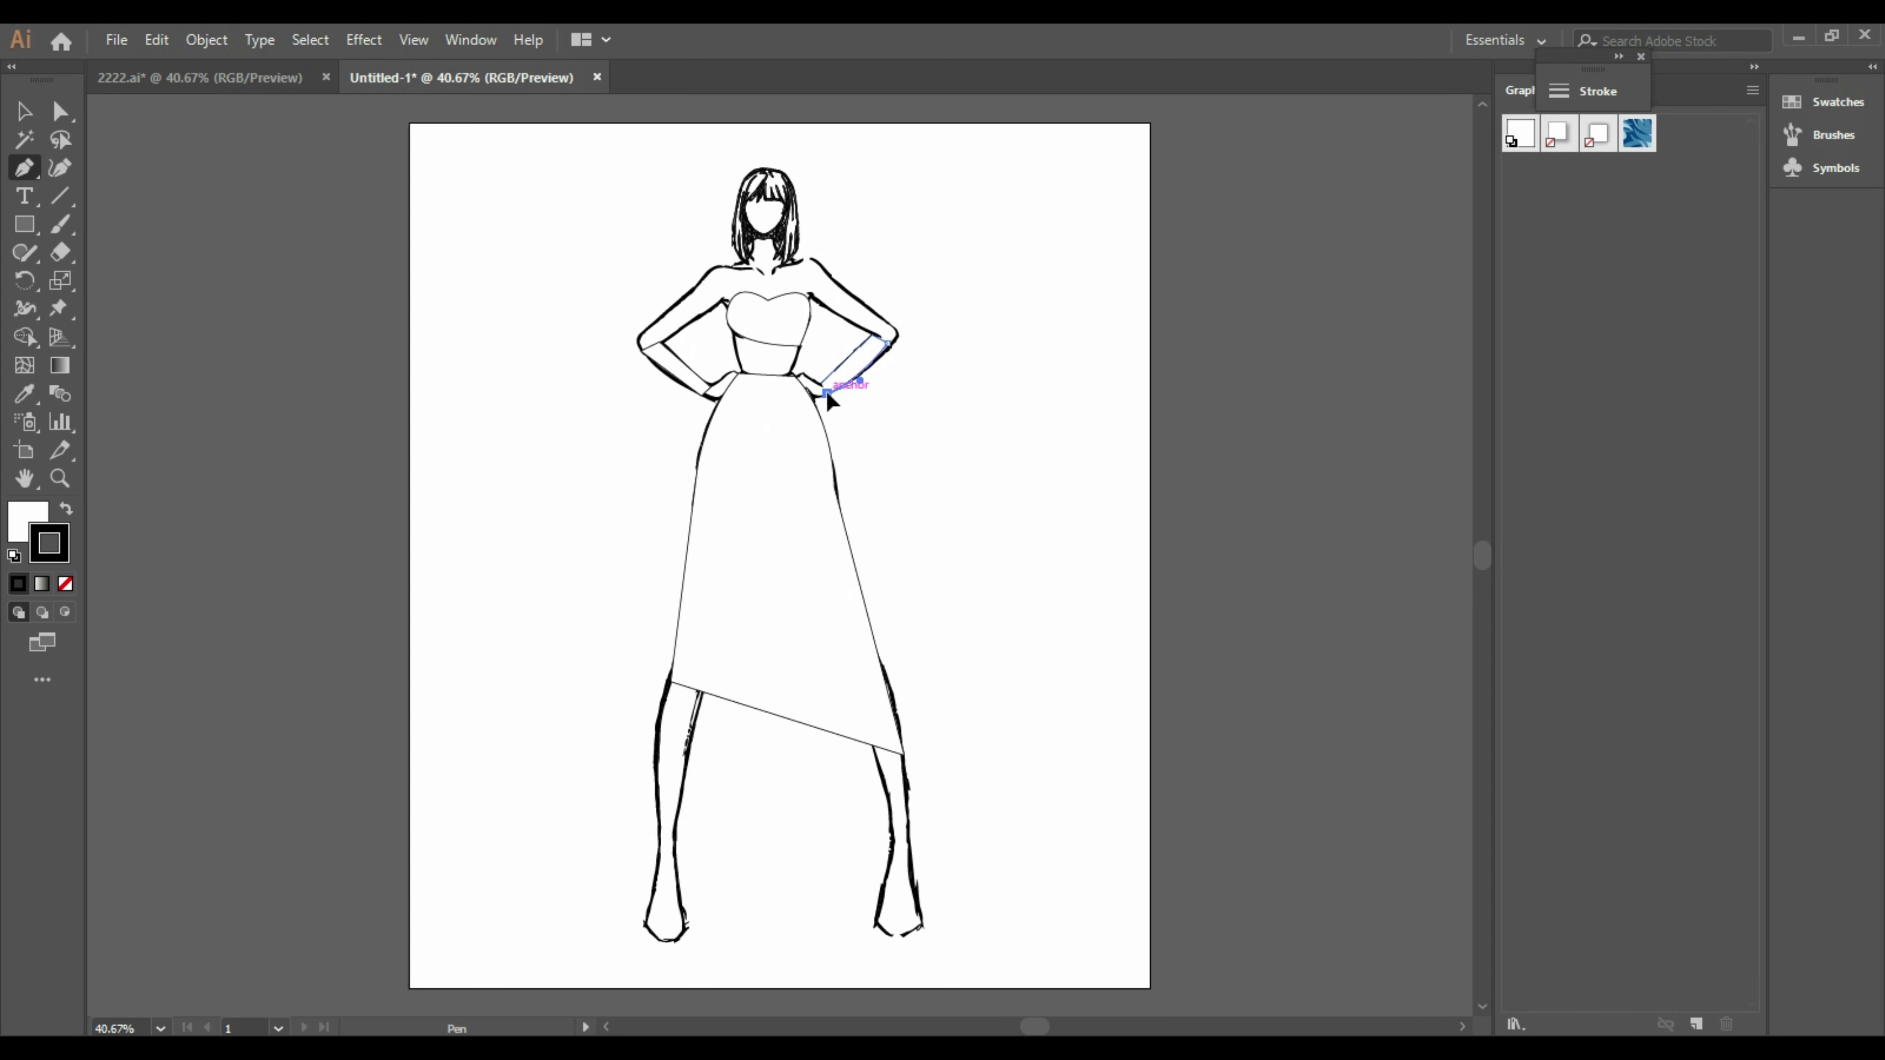
# Add Pink Tourmaline and Pearl from the Gems and Jewels gradient library to the swatches
pyautogui.press('v')
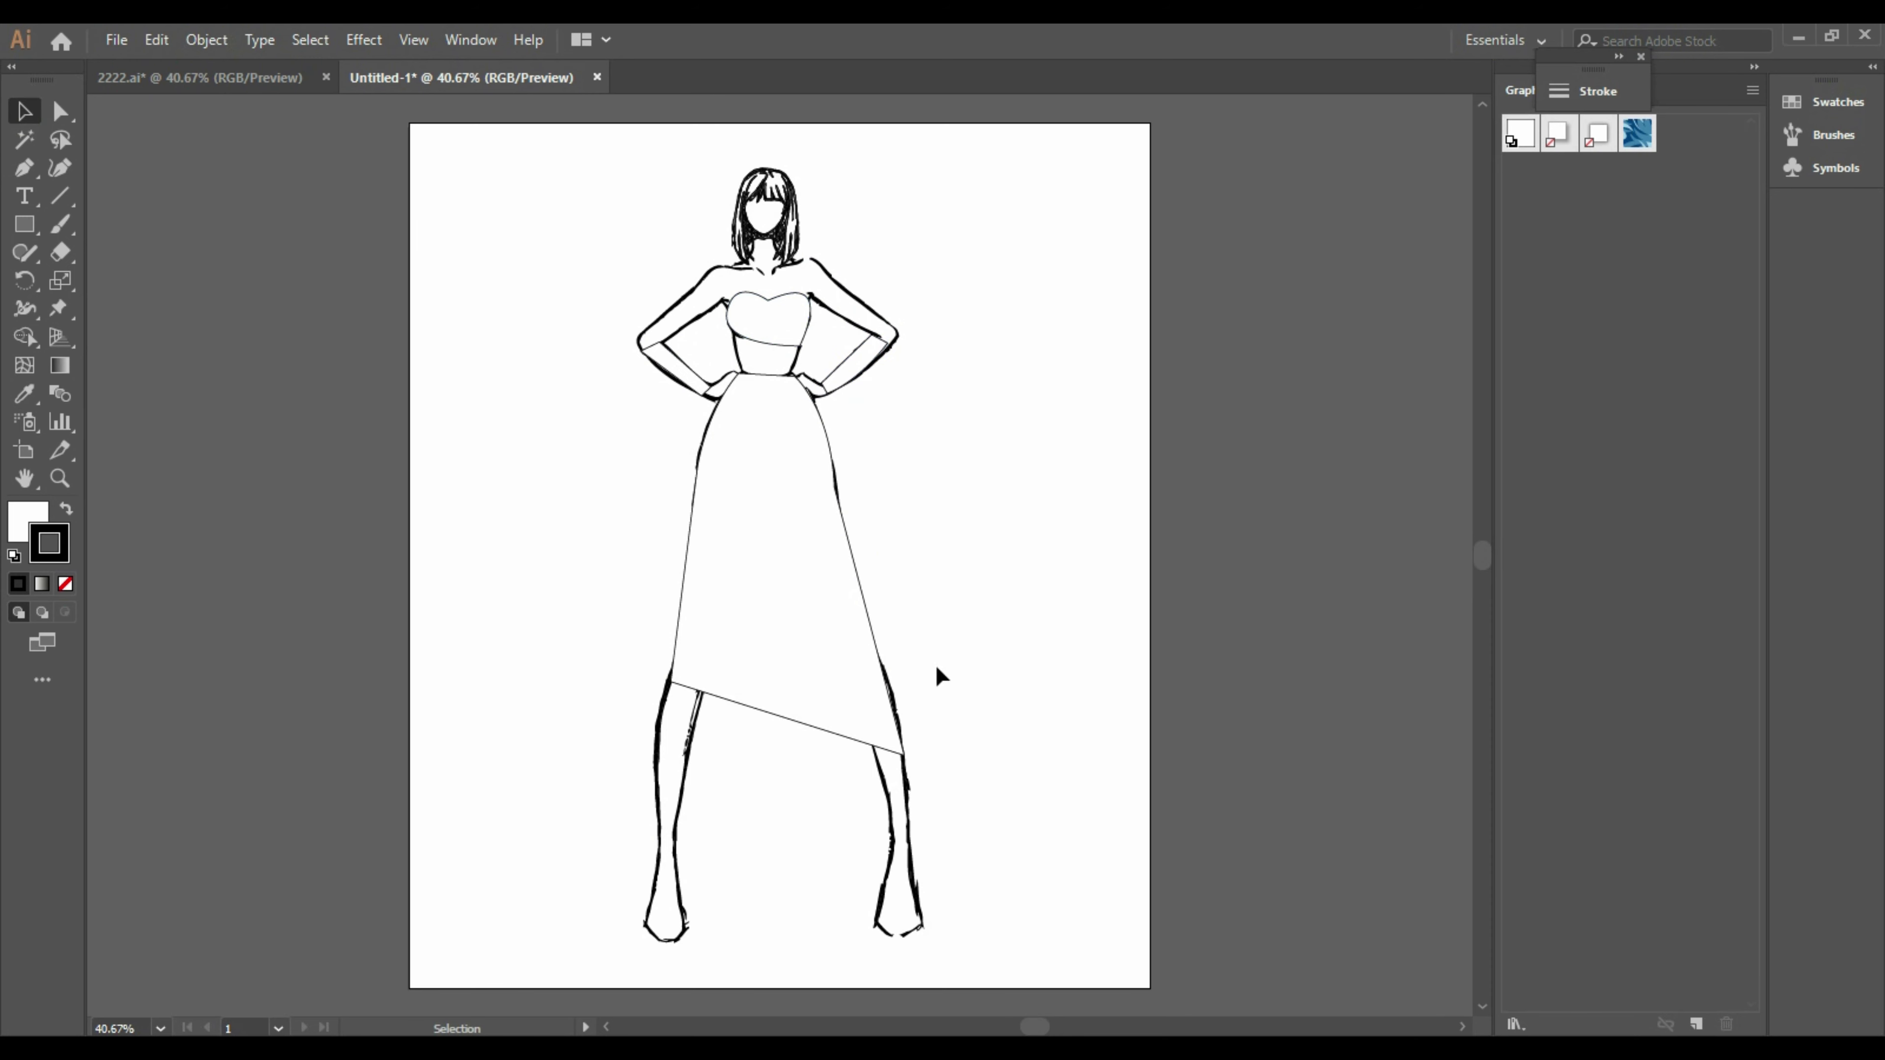
pyautogui.click(1641, 56)
pyautogui.click(1834, 104)
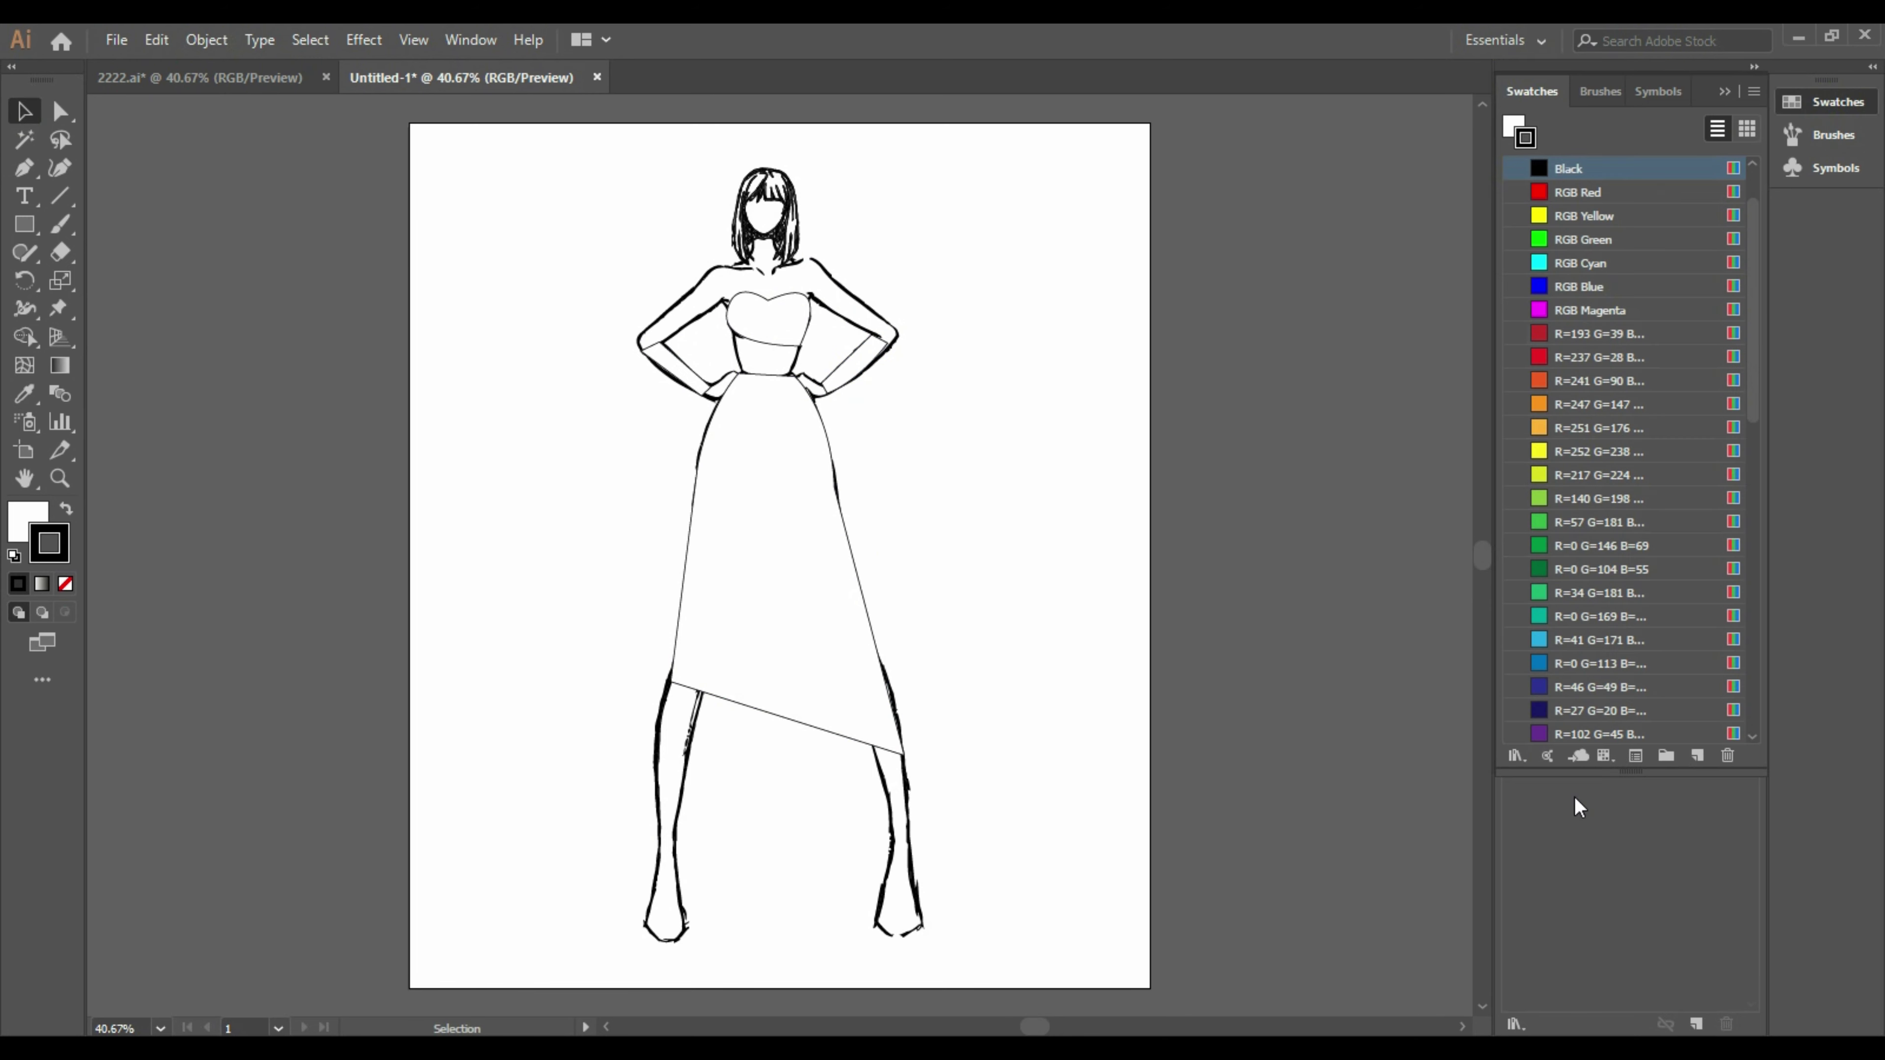
pyautogui.click(1516, 757)
pyautogui.click(1425, 538)
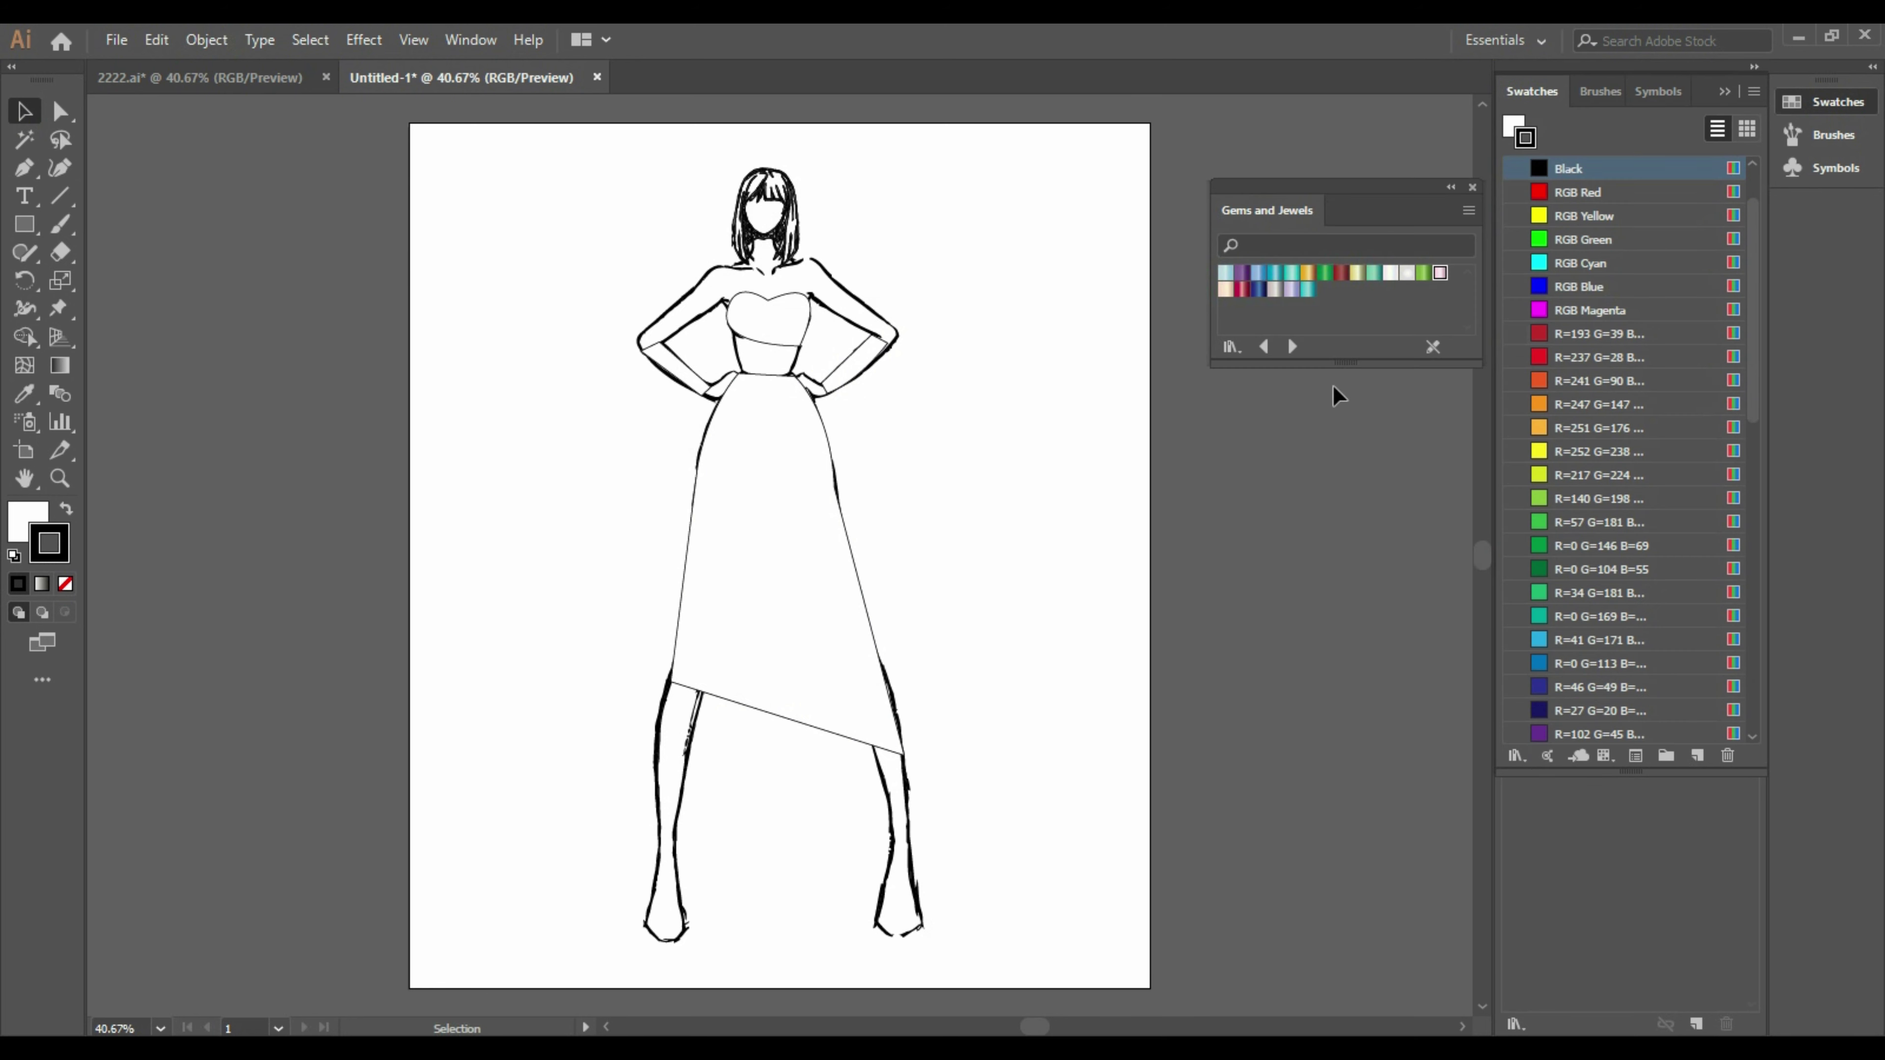
pyautogui.click(1440, 275)
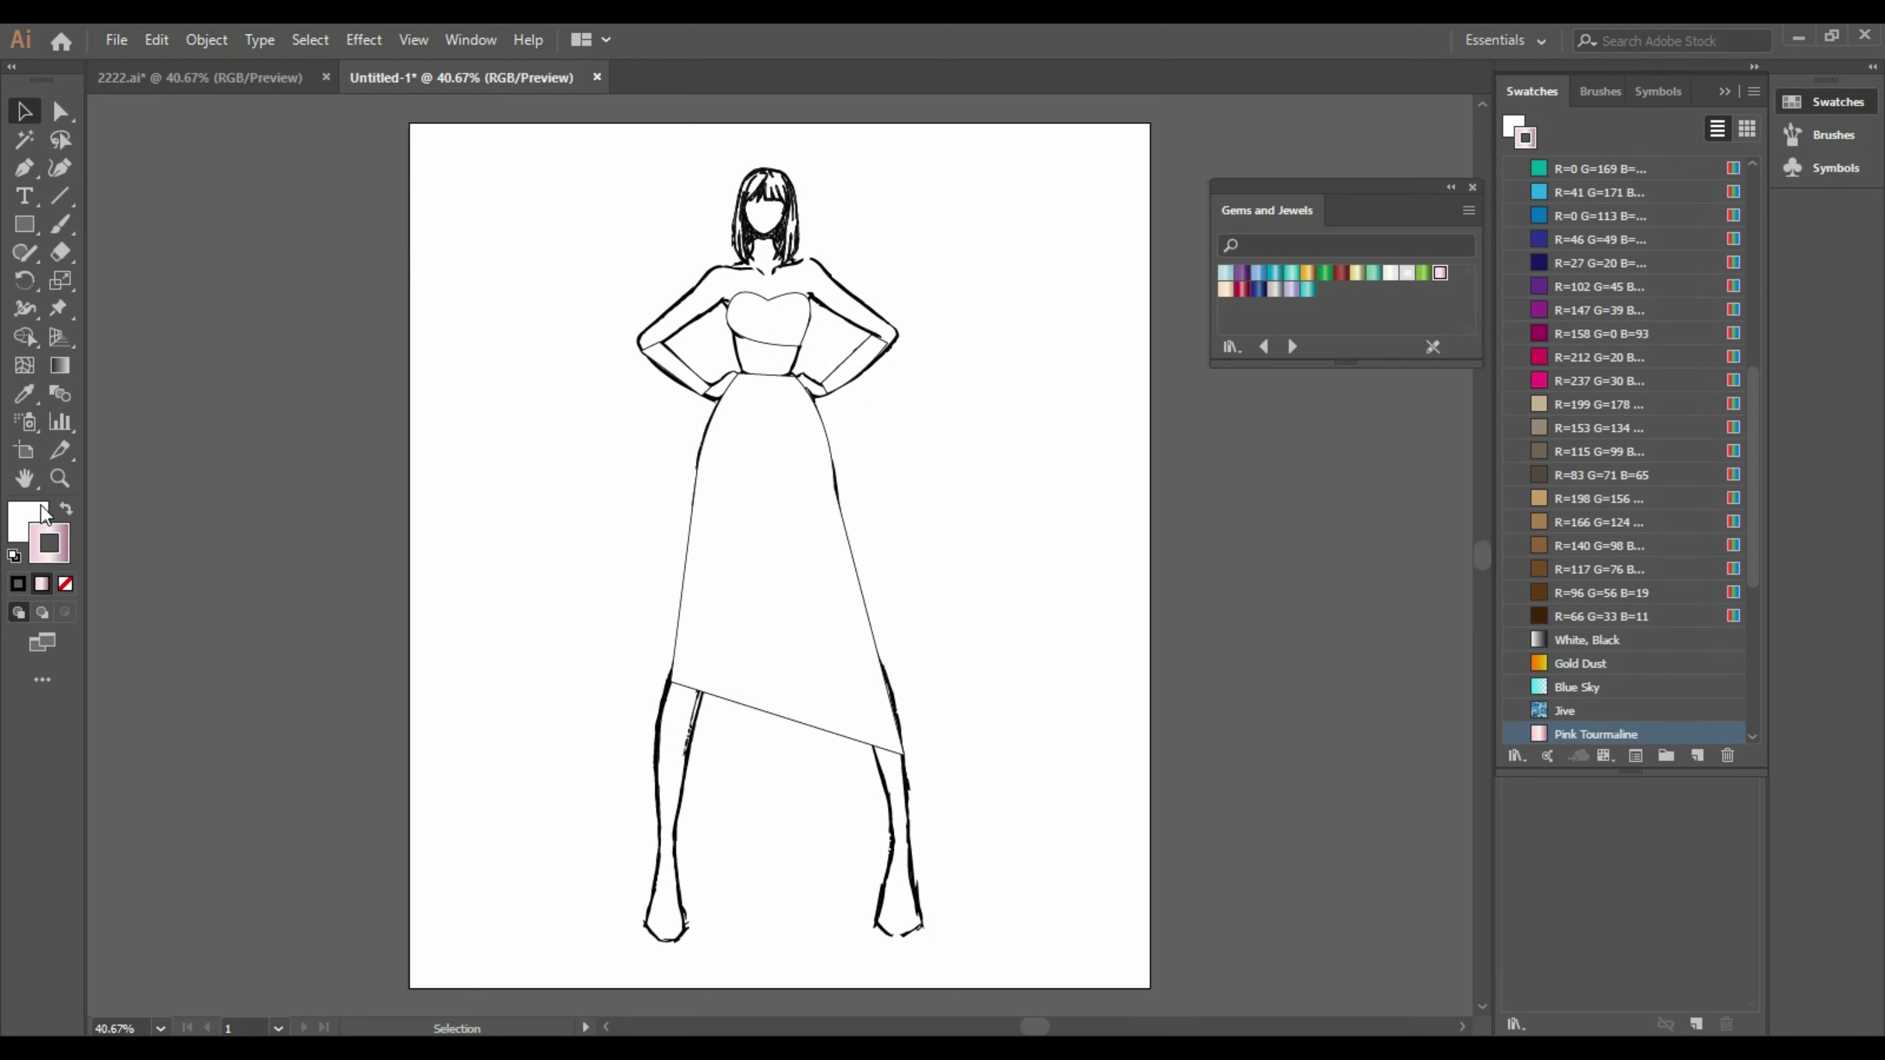
pyautogui.click(1406, 273)
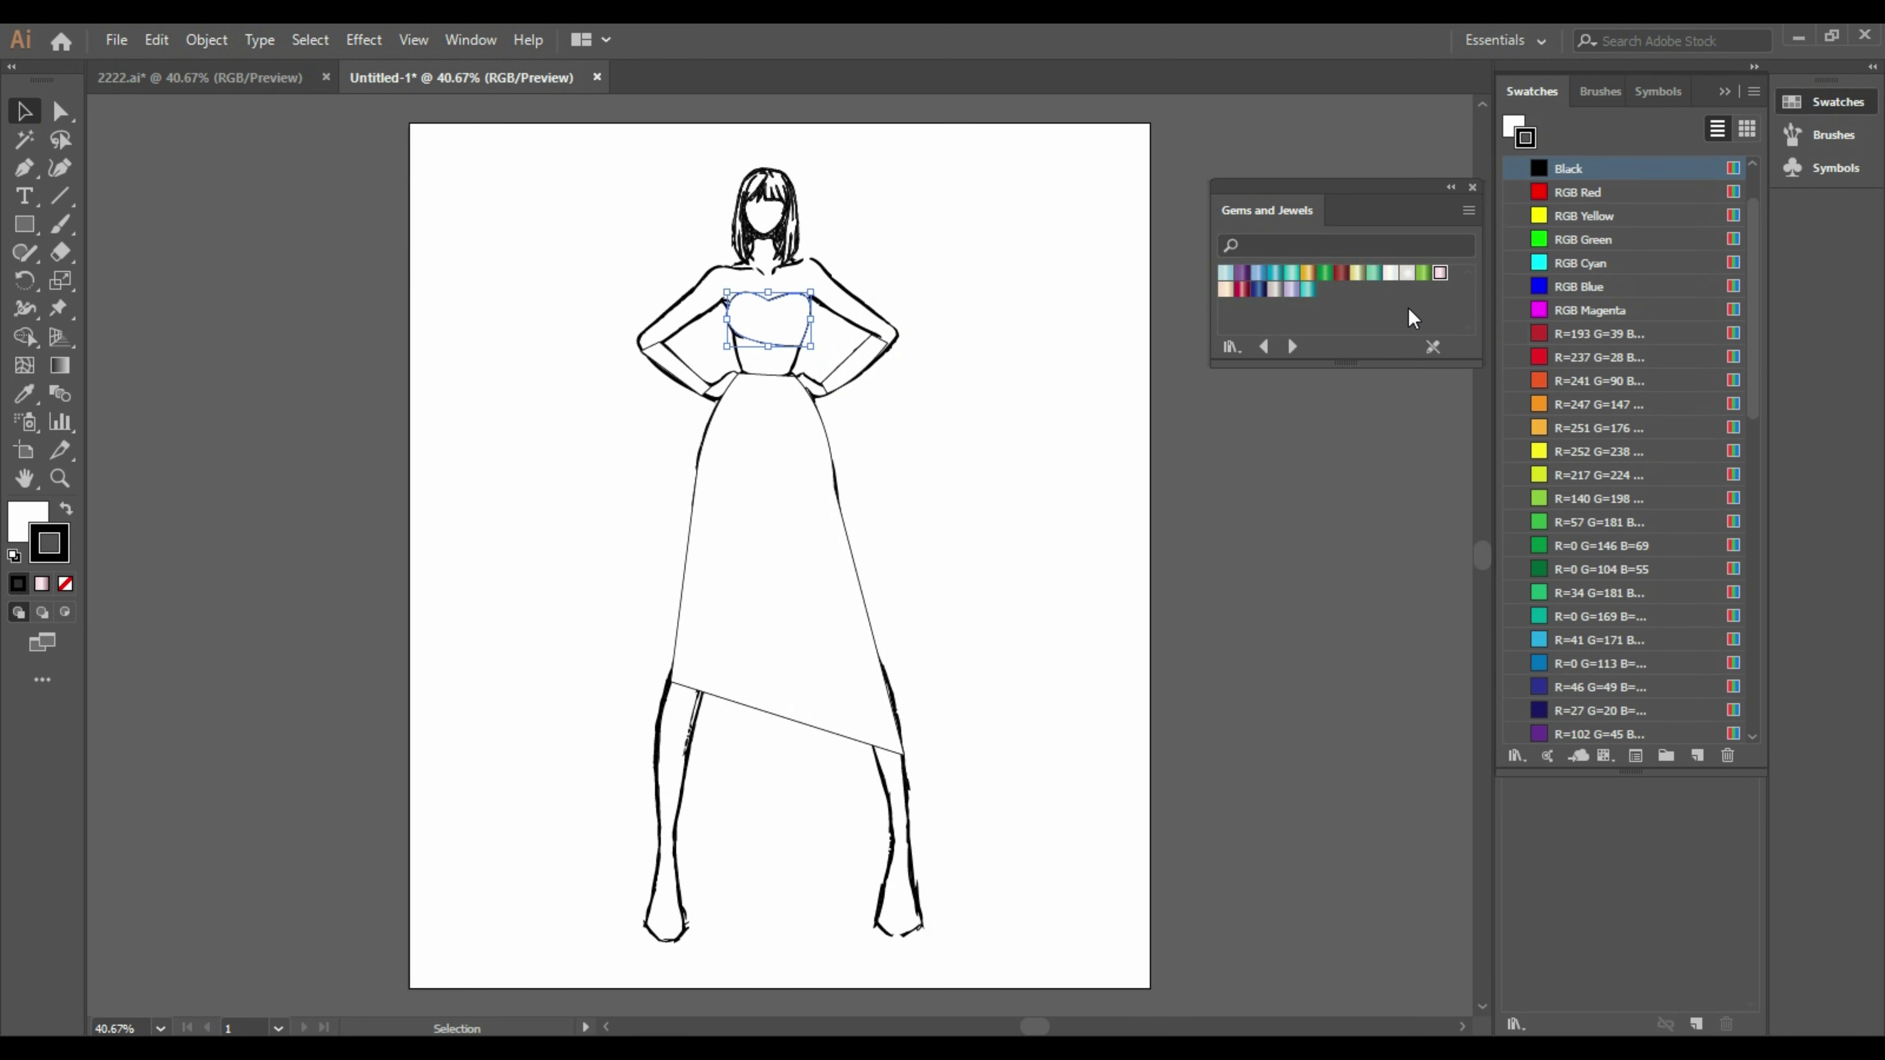
# Swap fill and stroke and fill the skirt with the Pearl gradient
pyautogui.click(66, 517)
pyautogui.click(742, 475)
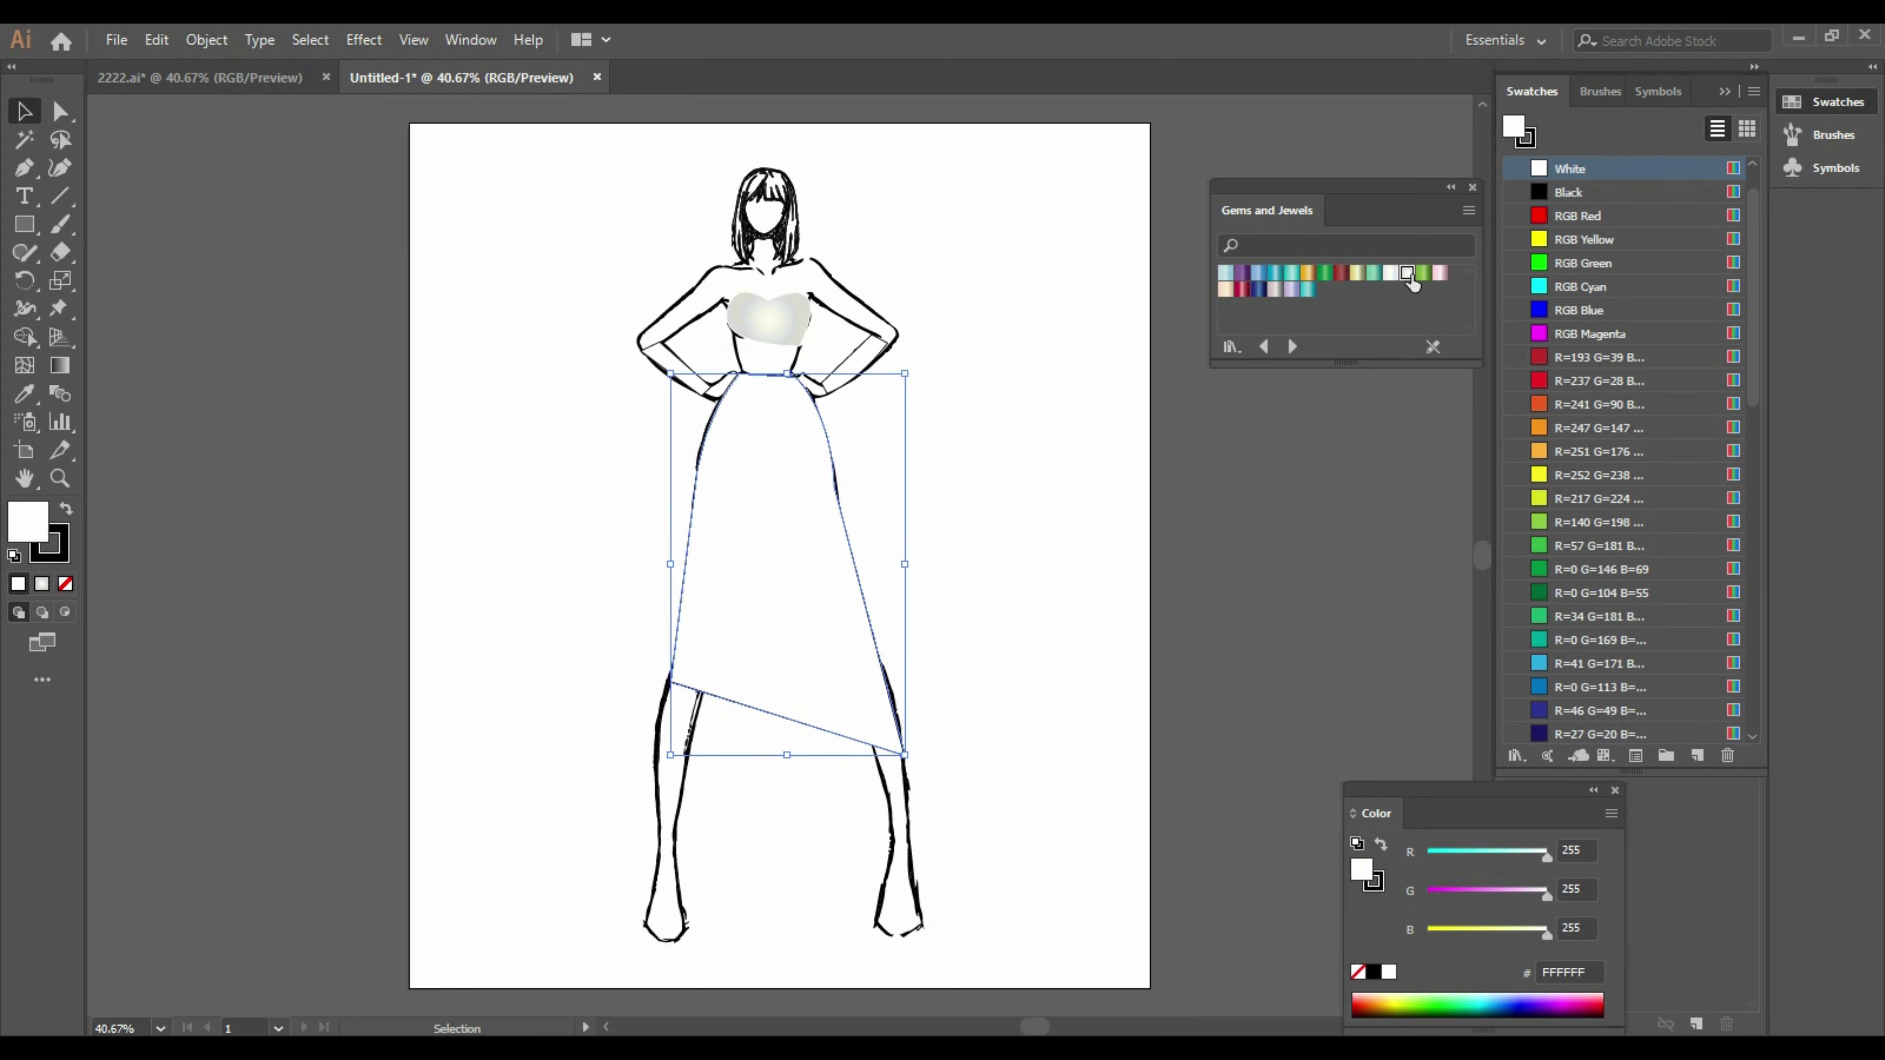
pyautogui.click(1408, 277)
pyautogui.click(959, 521)
pyautogui.click(764, 319)
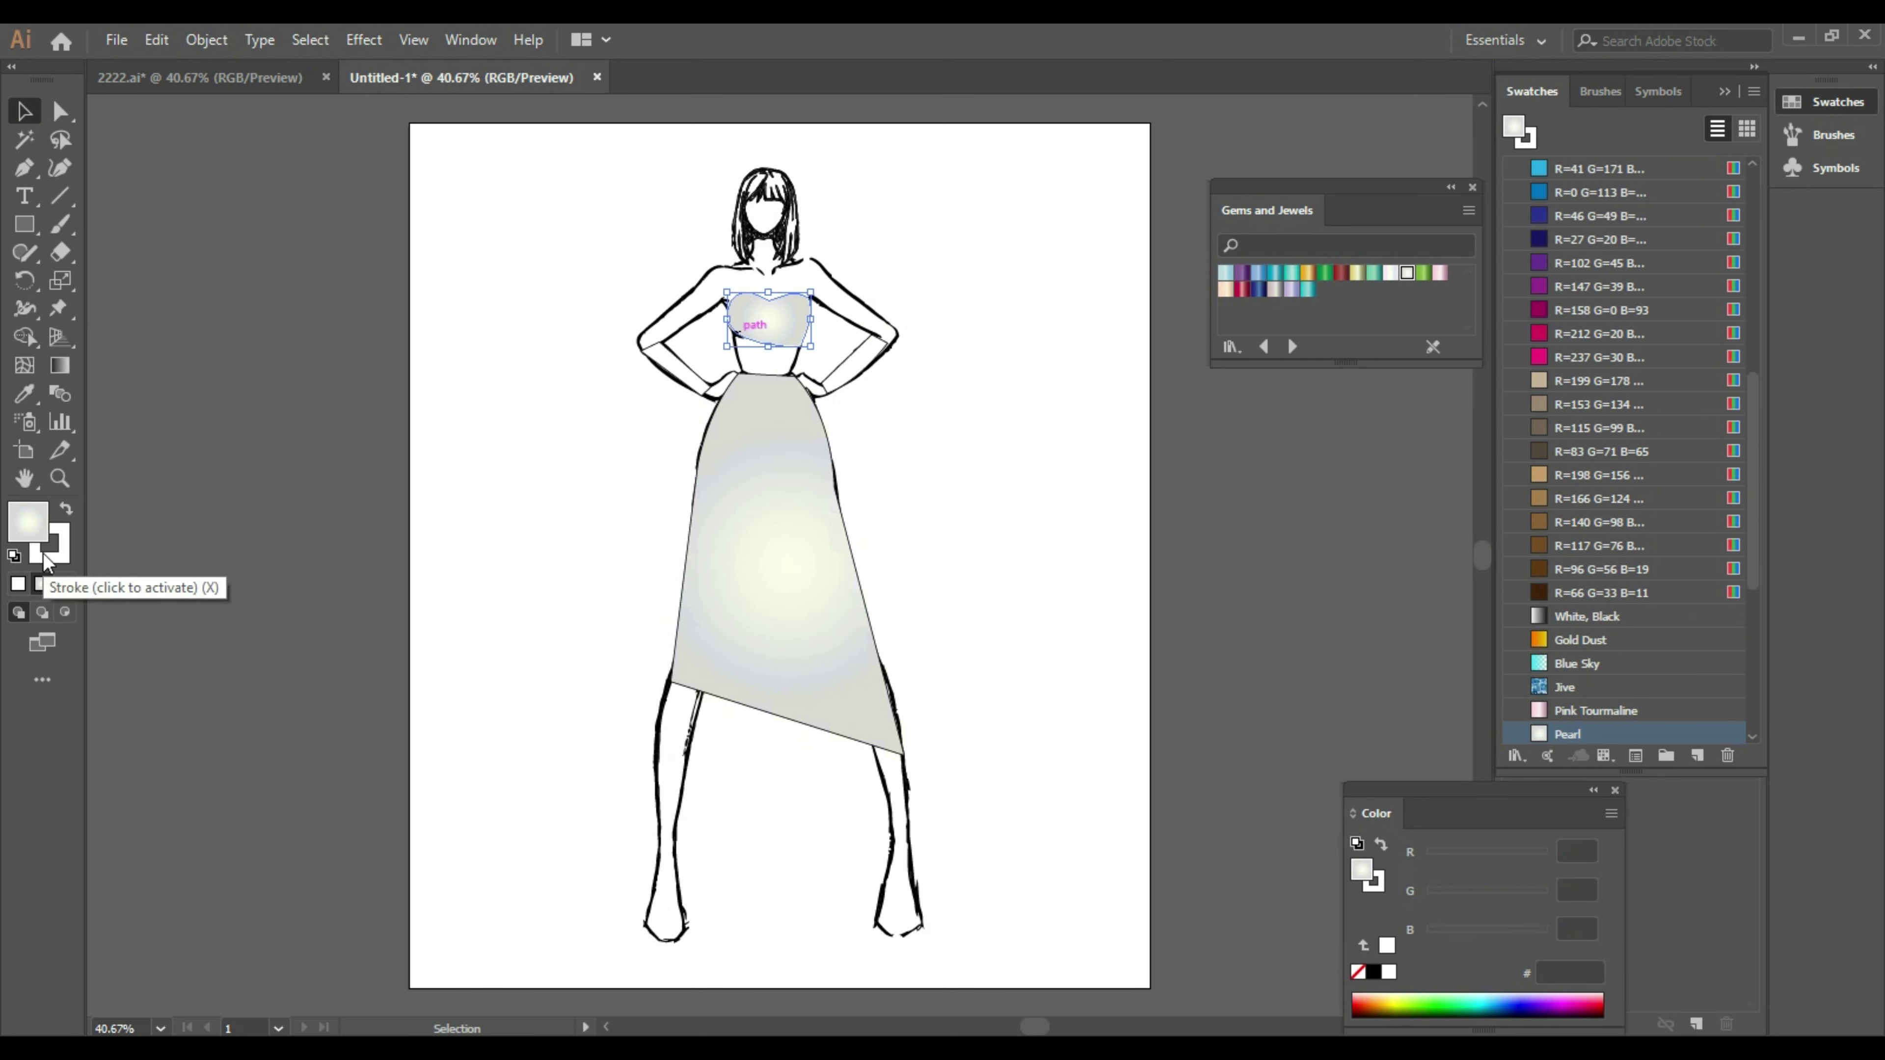
# Fill the right and left gloves with the Pearl gradient
pyautogui.click(990, 468)
pyautogui.click(836, 374)
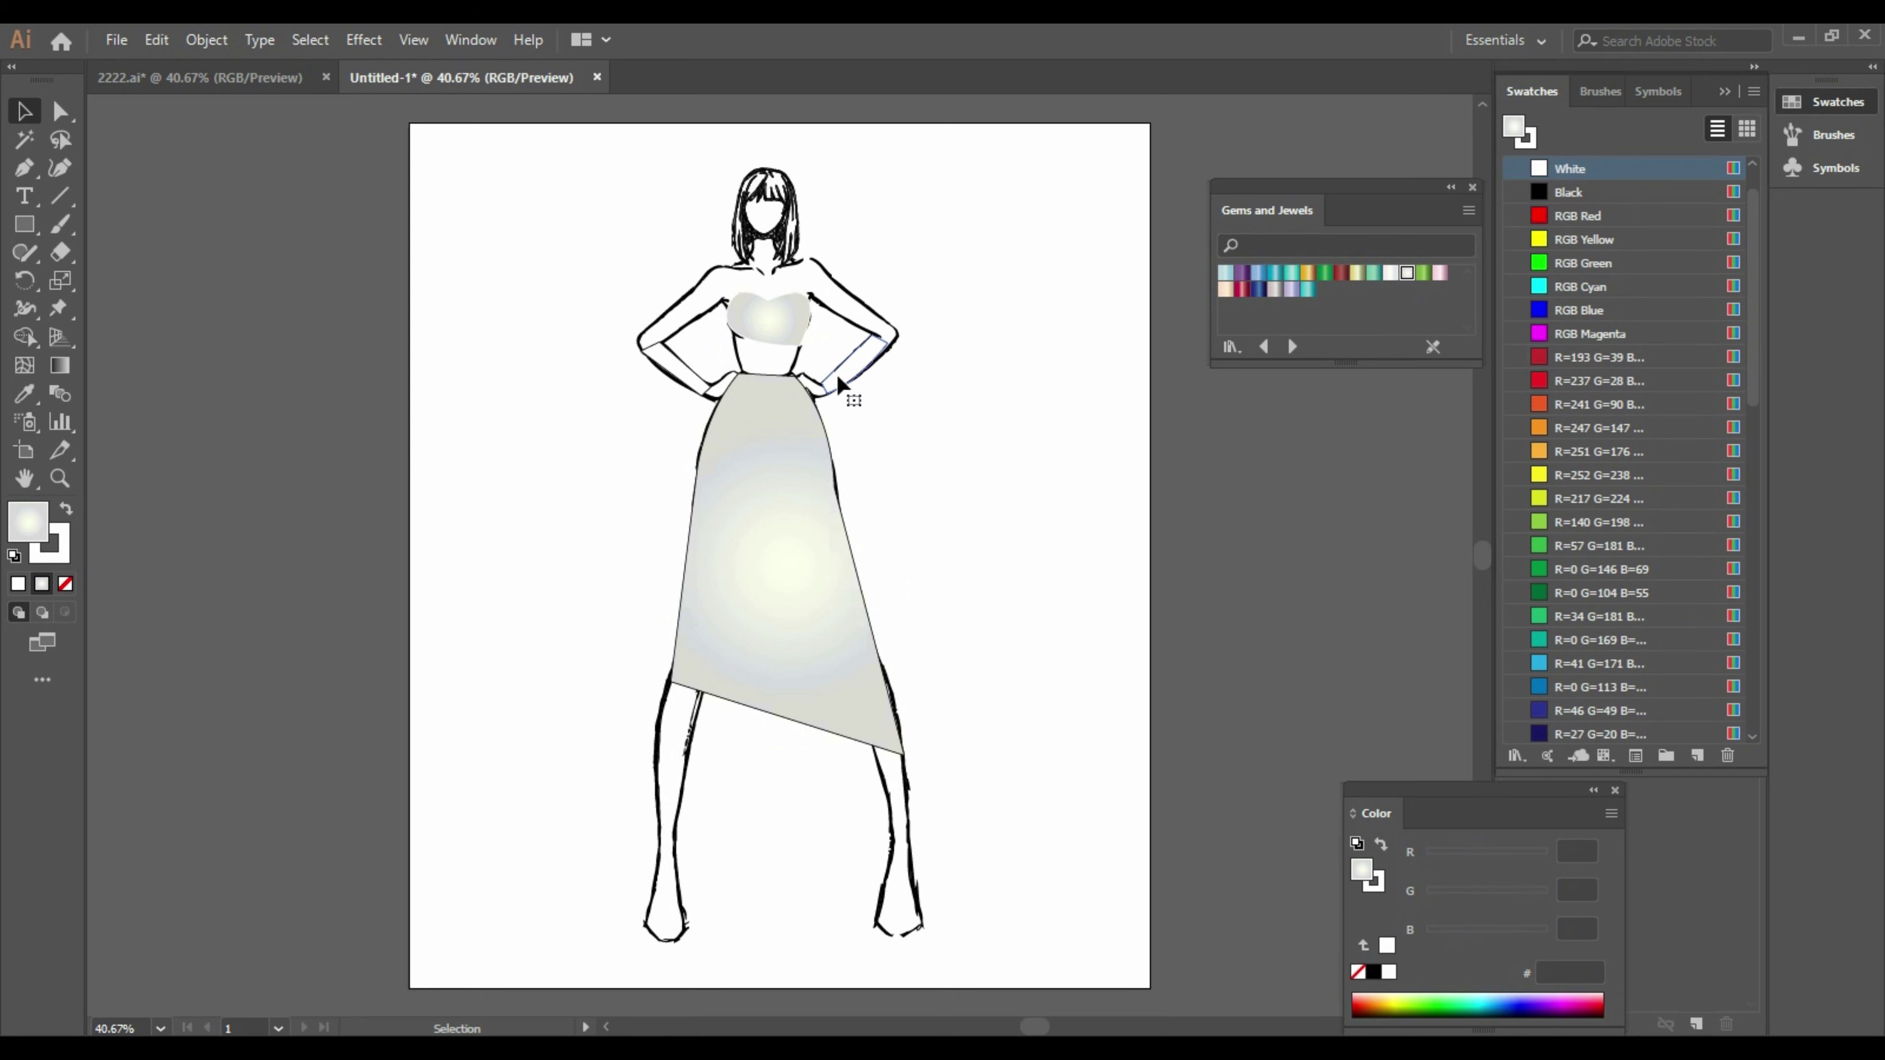
pyautogui.click(1413, 275)
pyautogui.click(655, 375)
pyautogui.click(1408, 275)
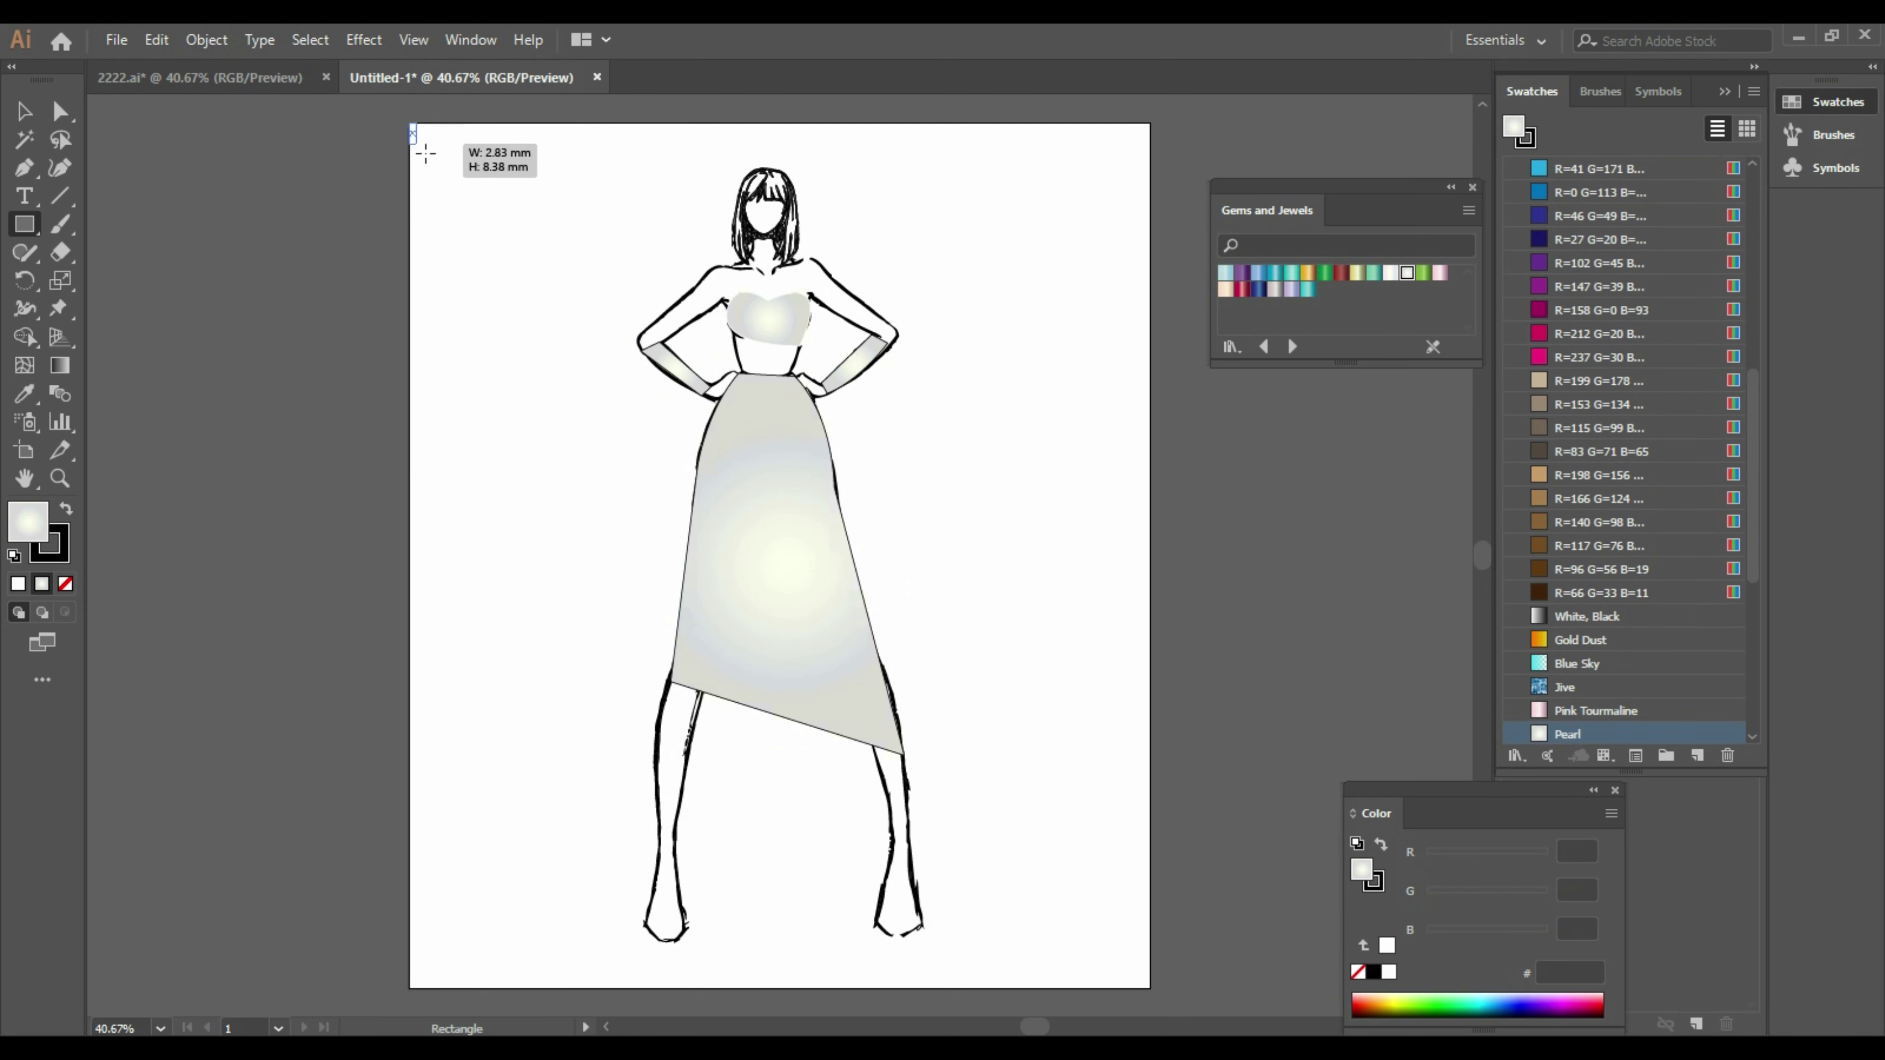
# Draw an artboard-sized Rose Quartz rectangle and send it to the back
pyautogui.moveTo(403, 123); pyautogui.dragTo(1150, 987)
pyautogui.click(1225, 289)
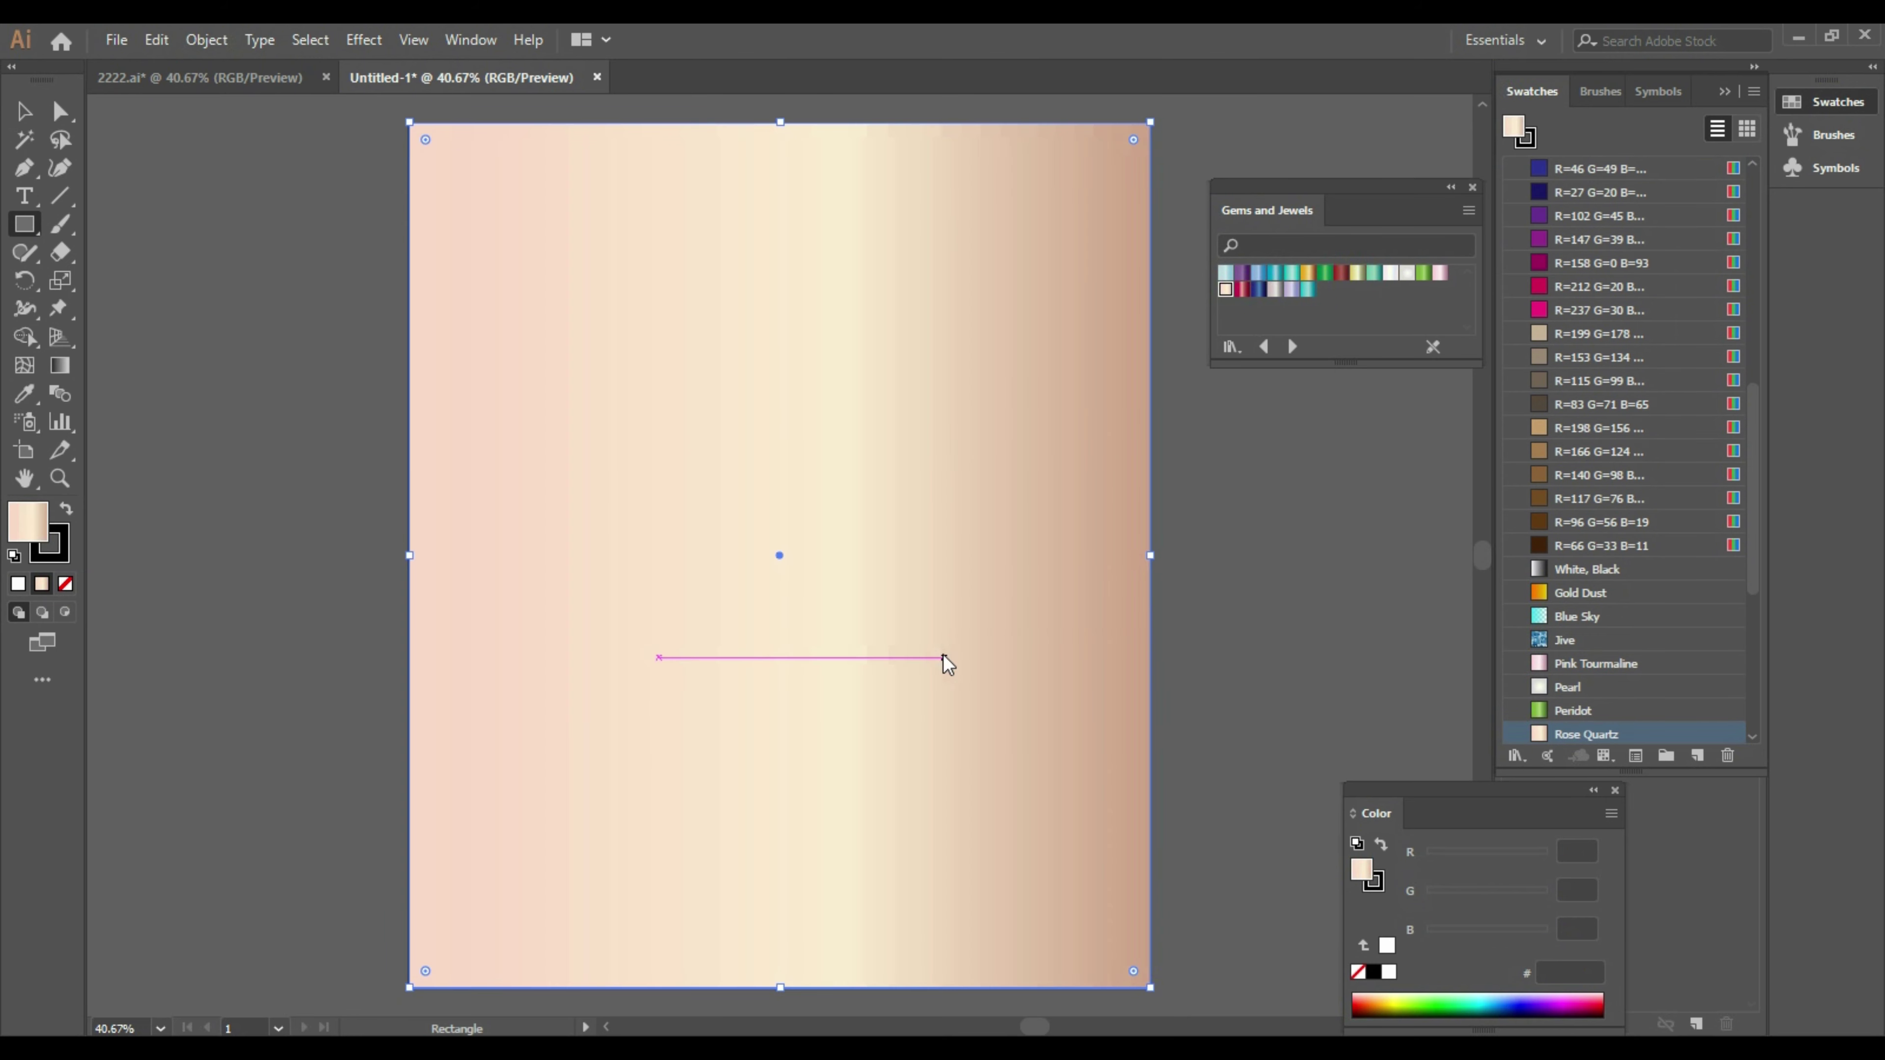
pyautogui.rightClick(941, 672)
pyautogui.click(1261, 603)
pyautogui.click(26, 115)
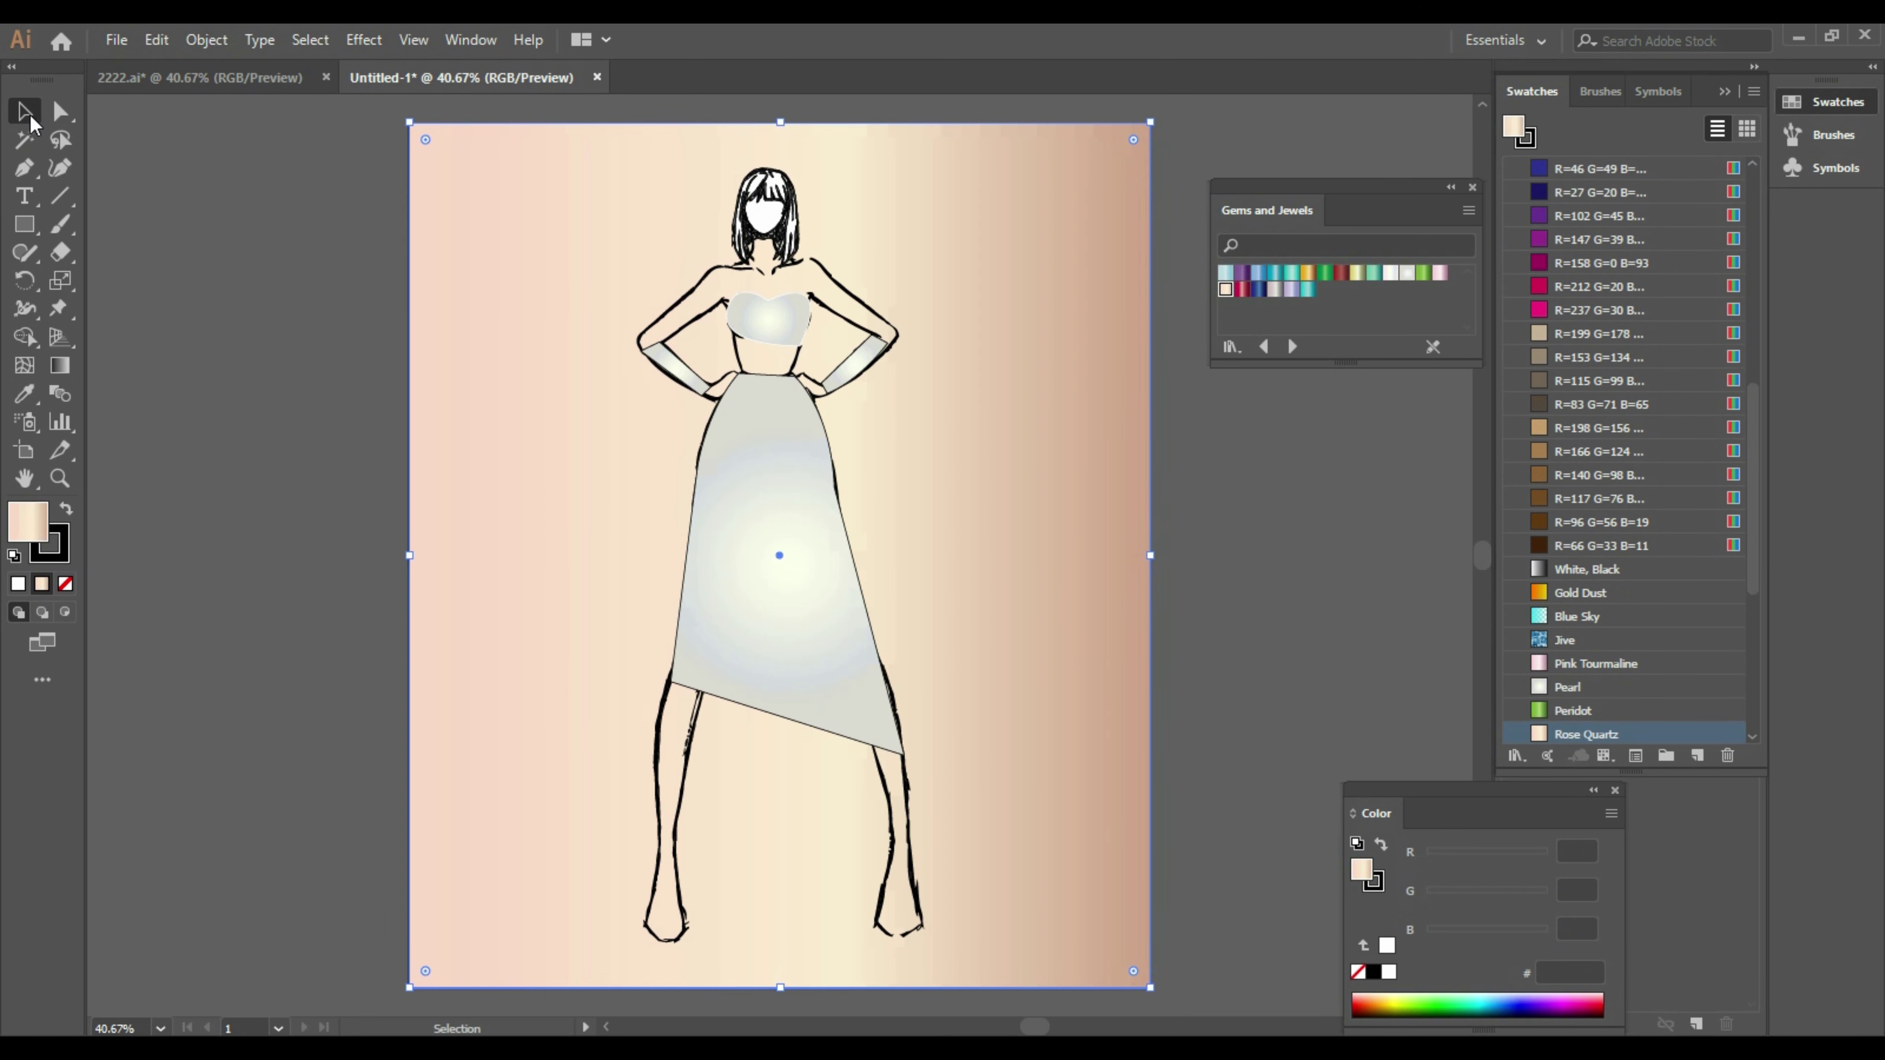
# Check the right glove's gradient settings and set its colour back to white
pyautogui.click(858, 374)
pyautogui.click(63, 561)
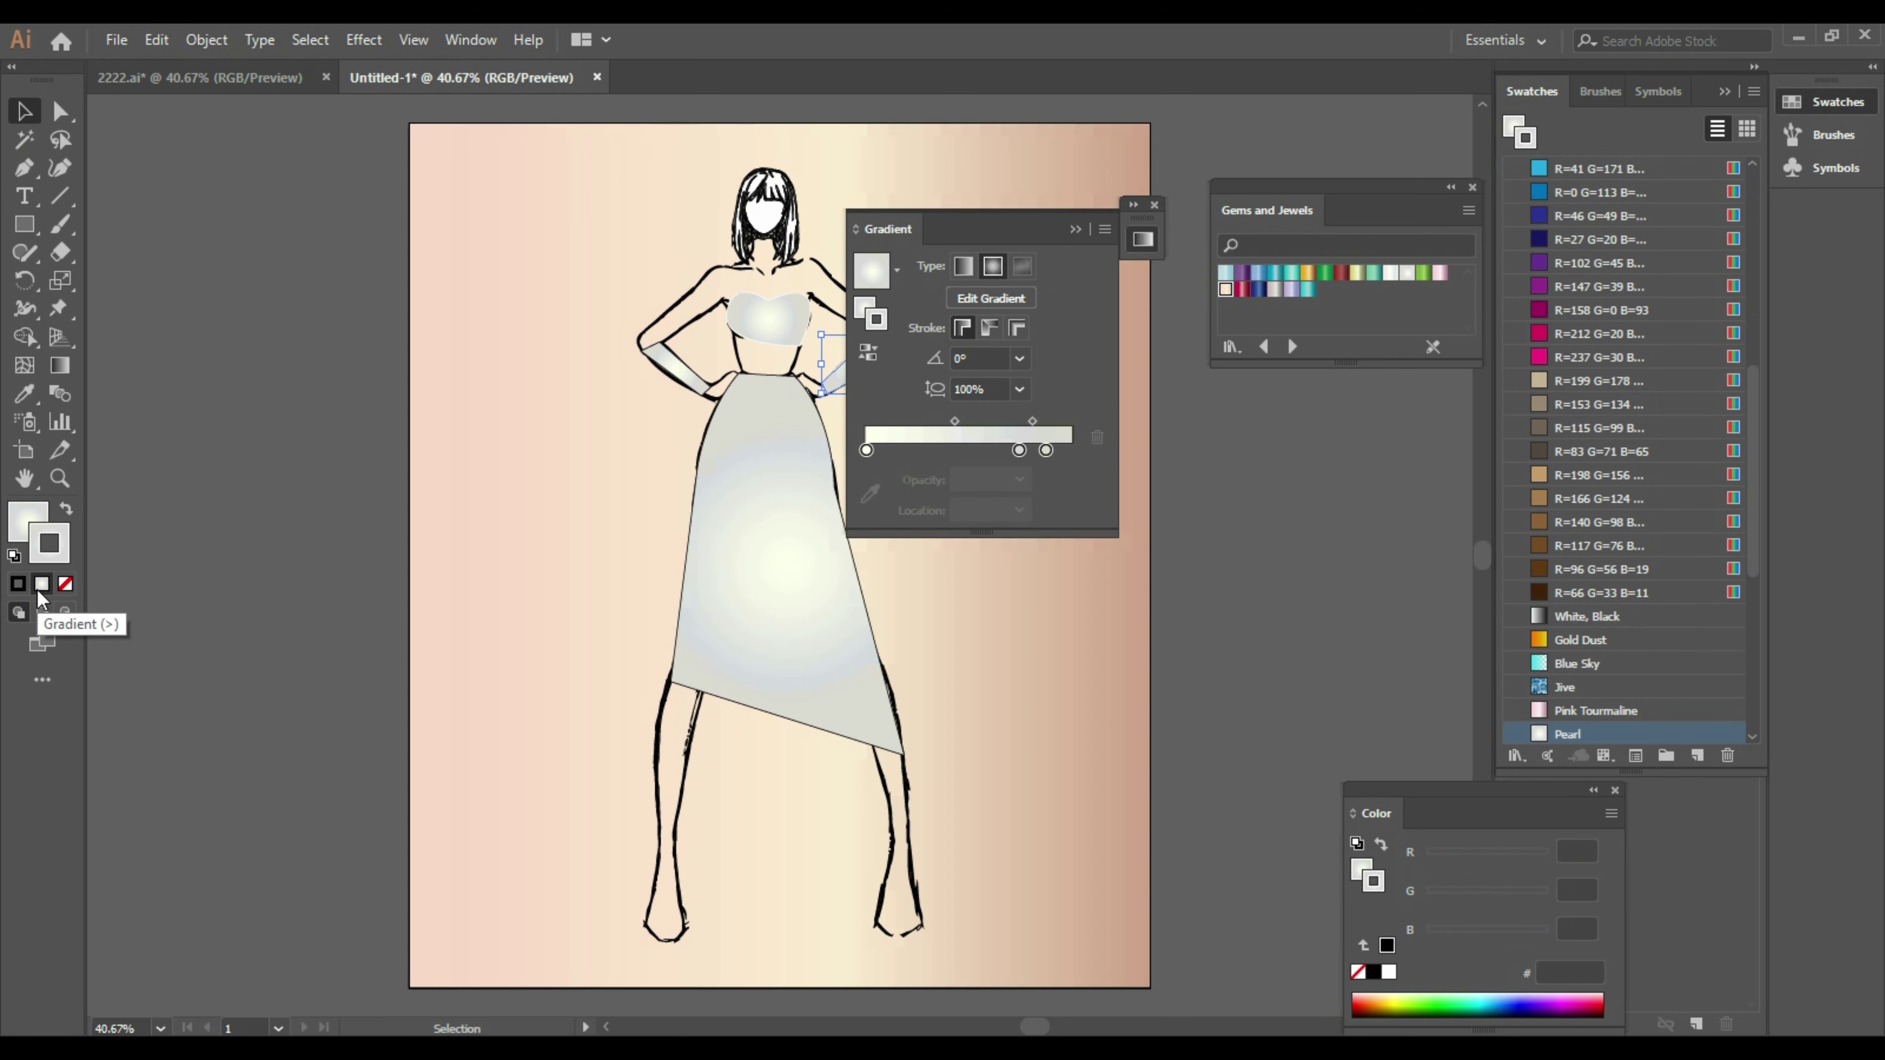
pyautogui.click(1154, 206)
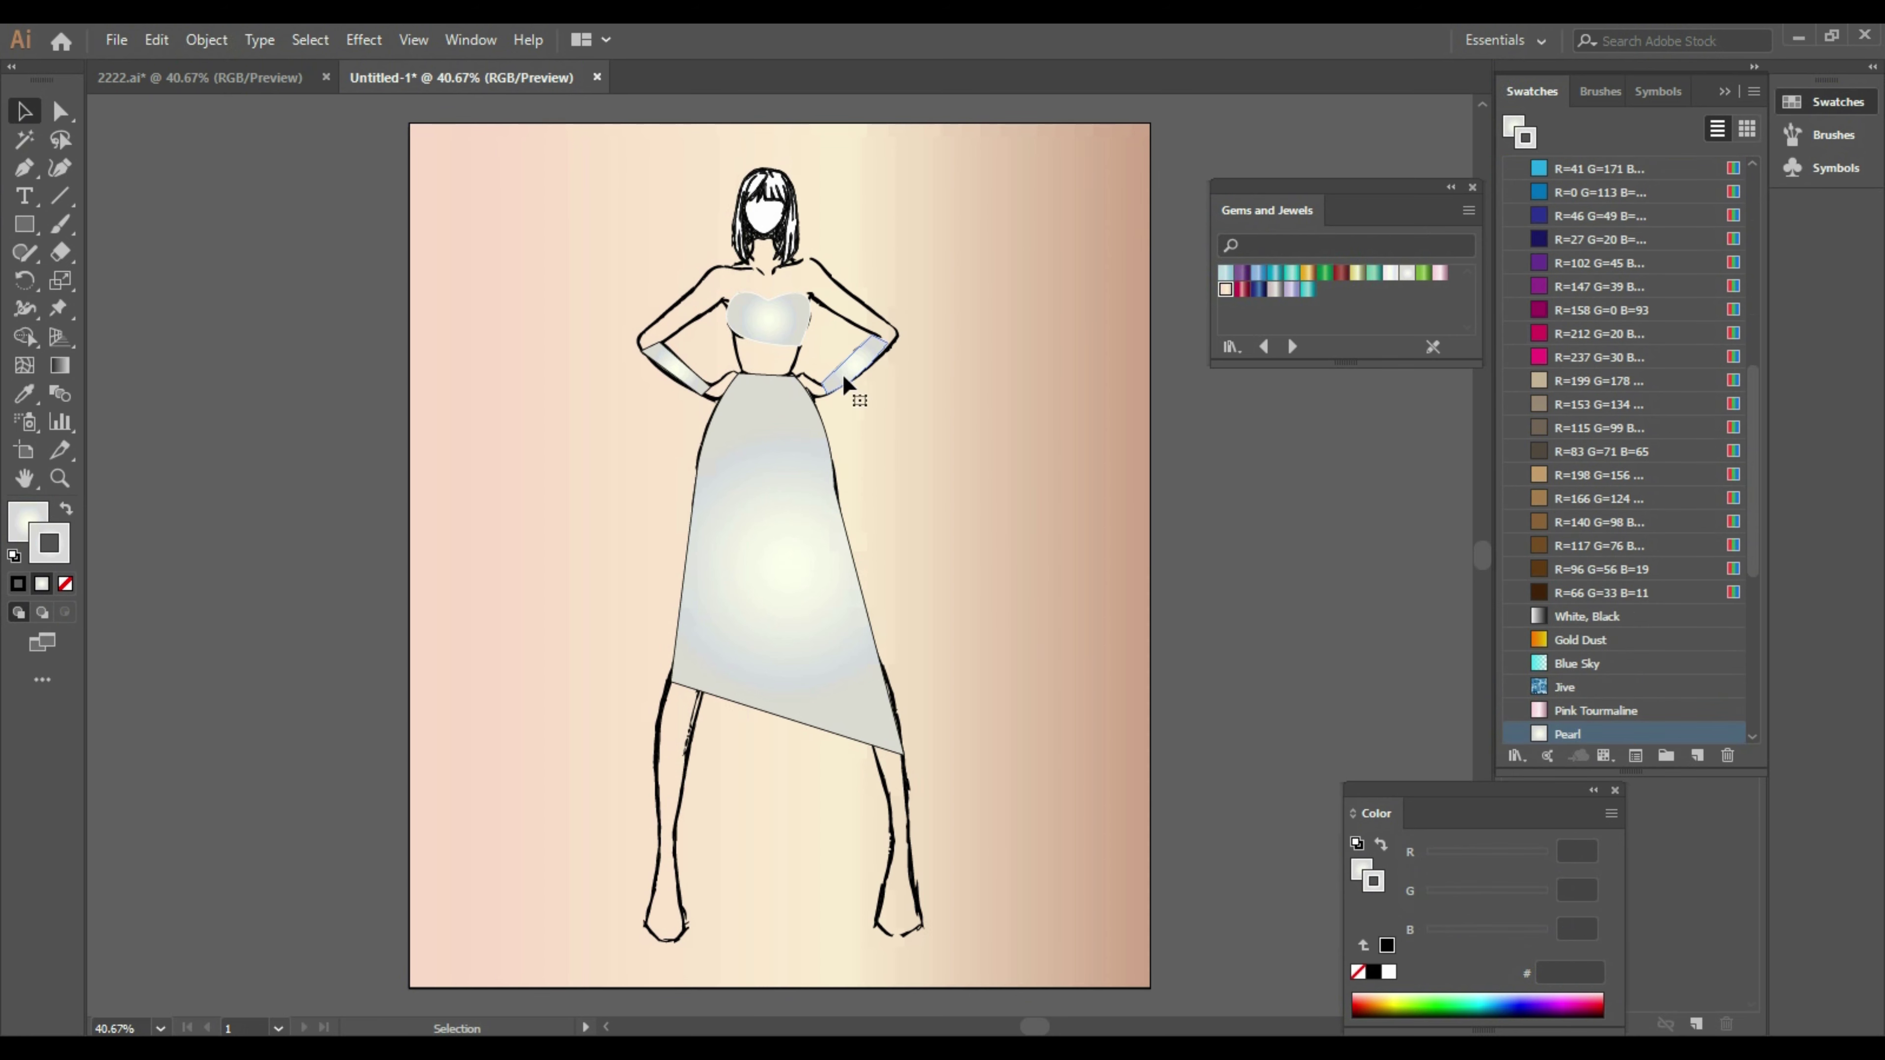
pyautogui.click(1387, 972)
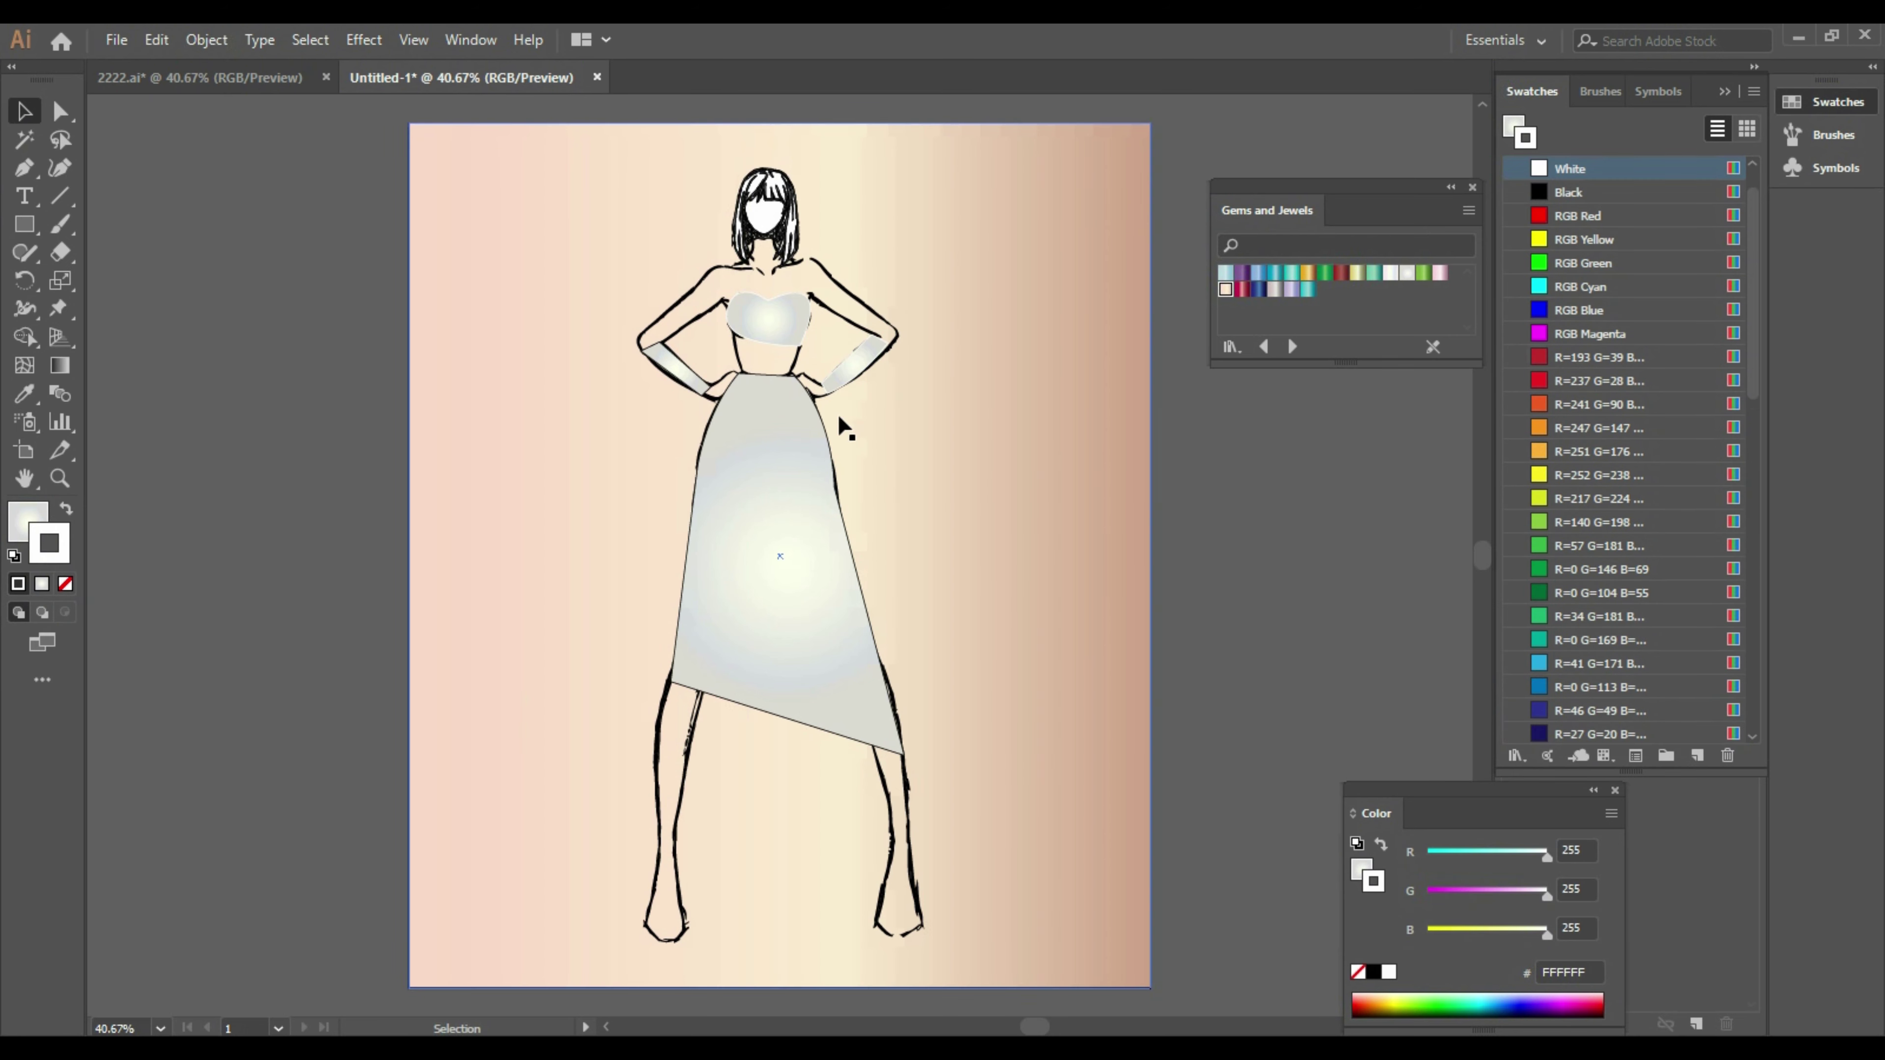
# Pull the right glove's top corner up and outward to reshape it
pyautogui.moveTo(885, 341); pyautogui.dragTo(896, 331)
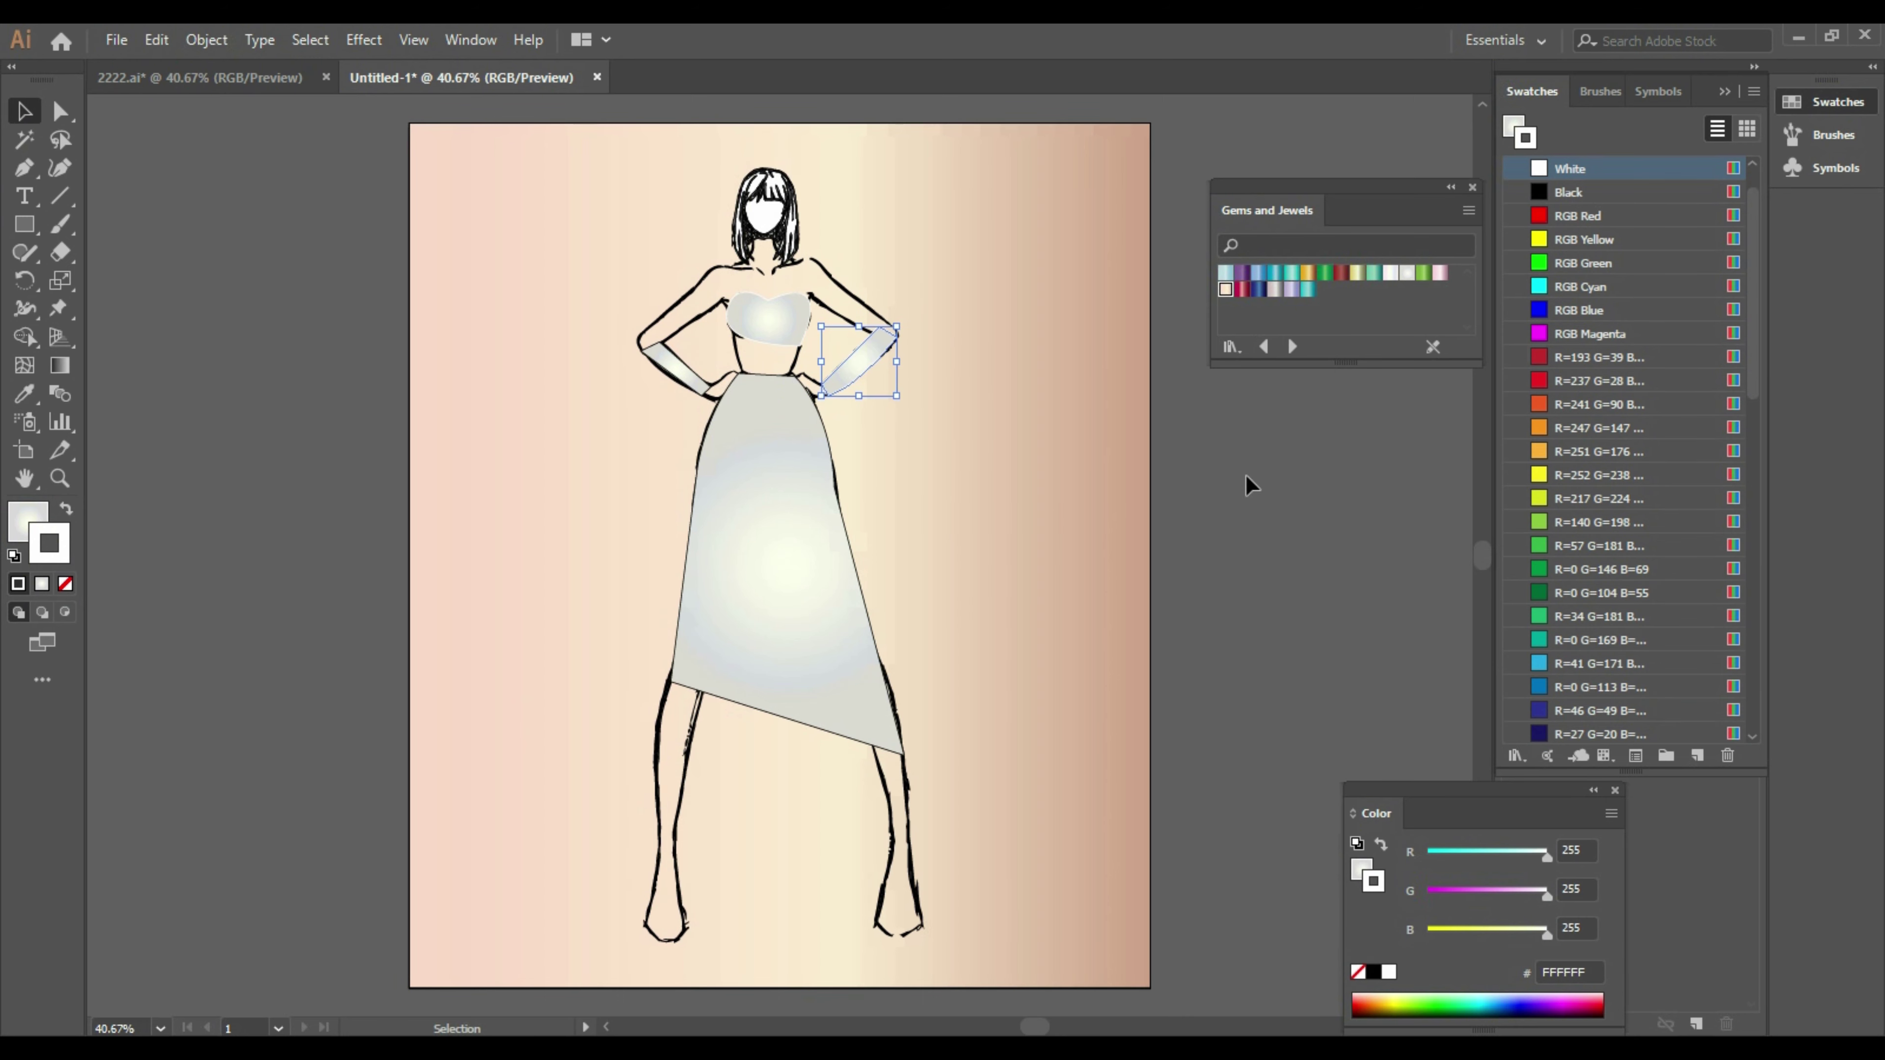
pyautogui.moveTo(896, 327); pyautogui.dragTo(896, 332)
pyautogui.click(672, 368)
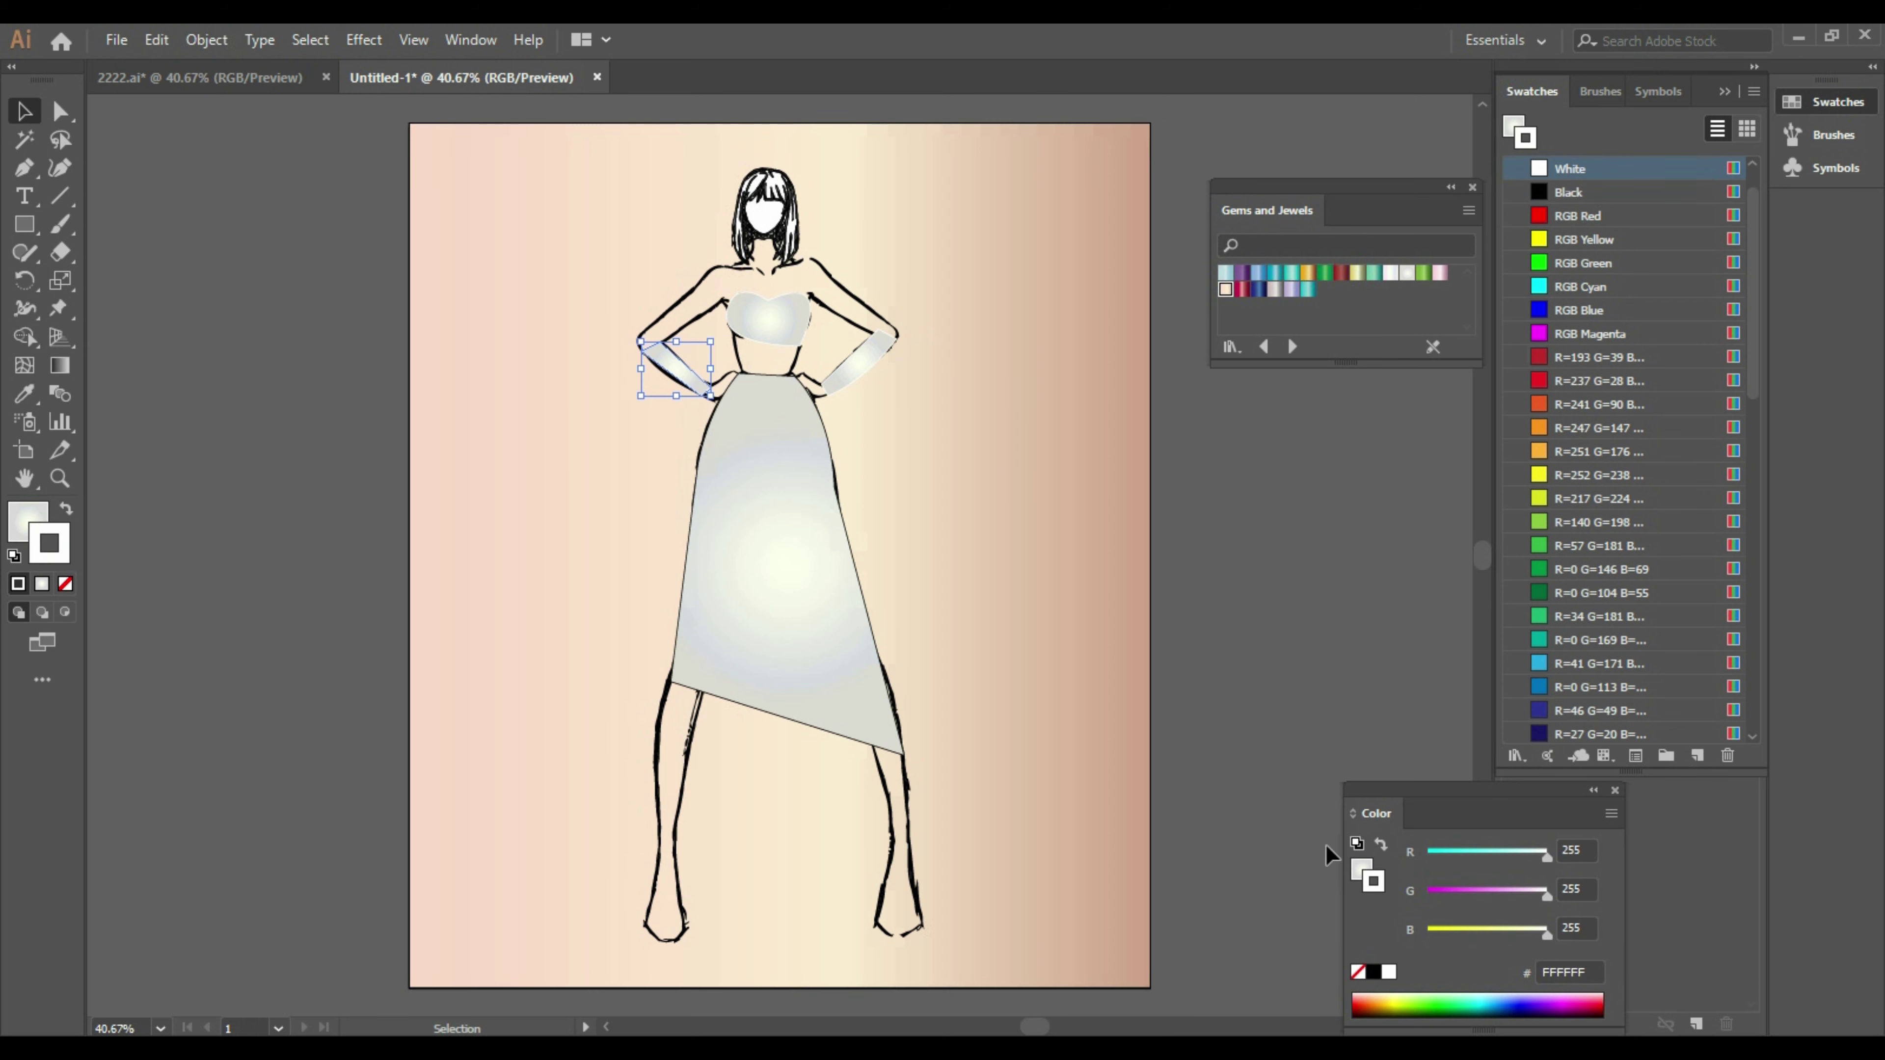
pyautogui.click(875, 713)
pyautogui.click(1244, 743)
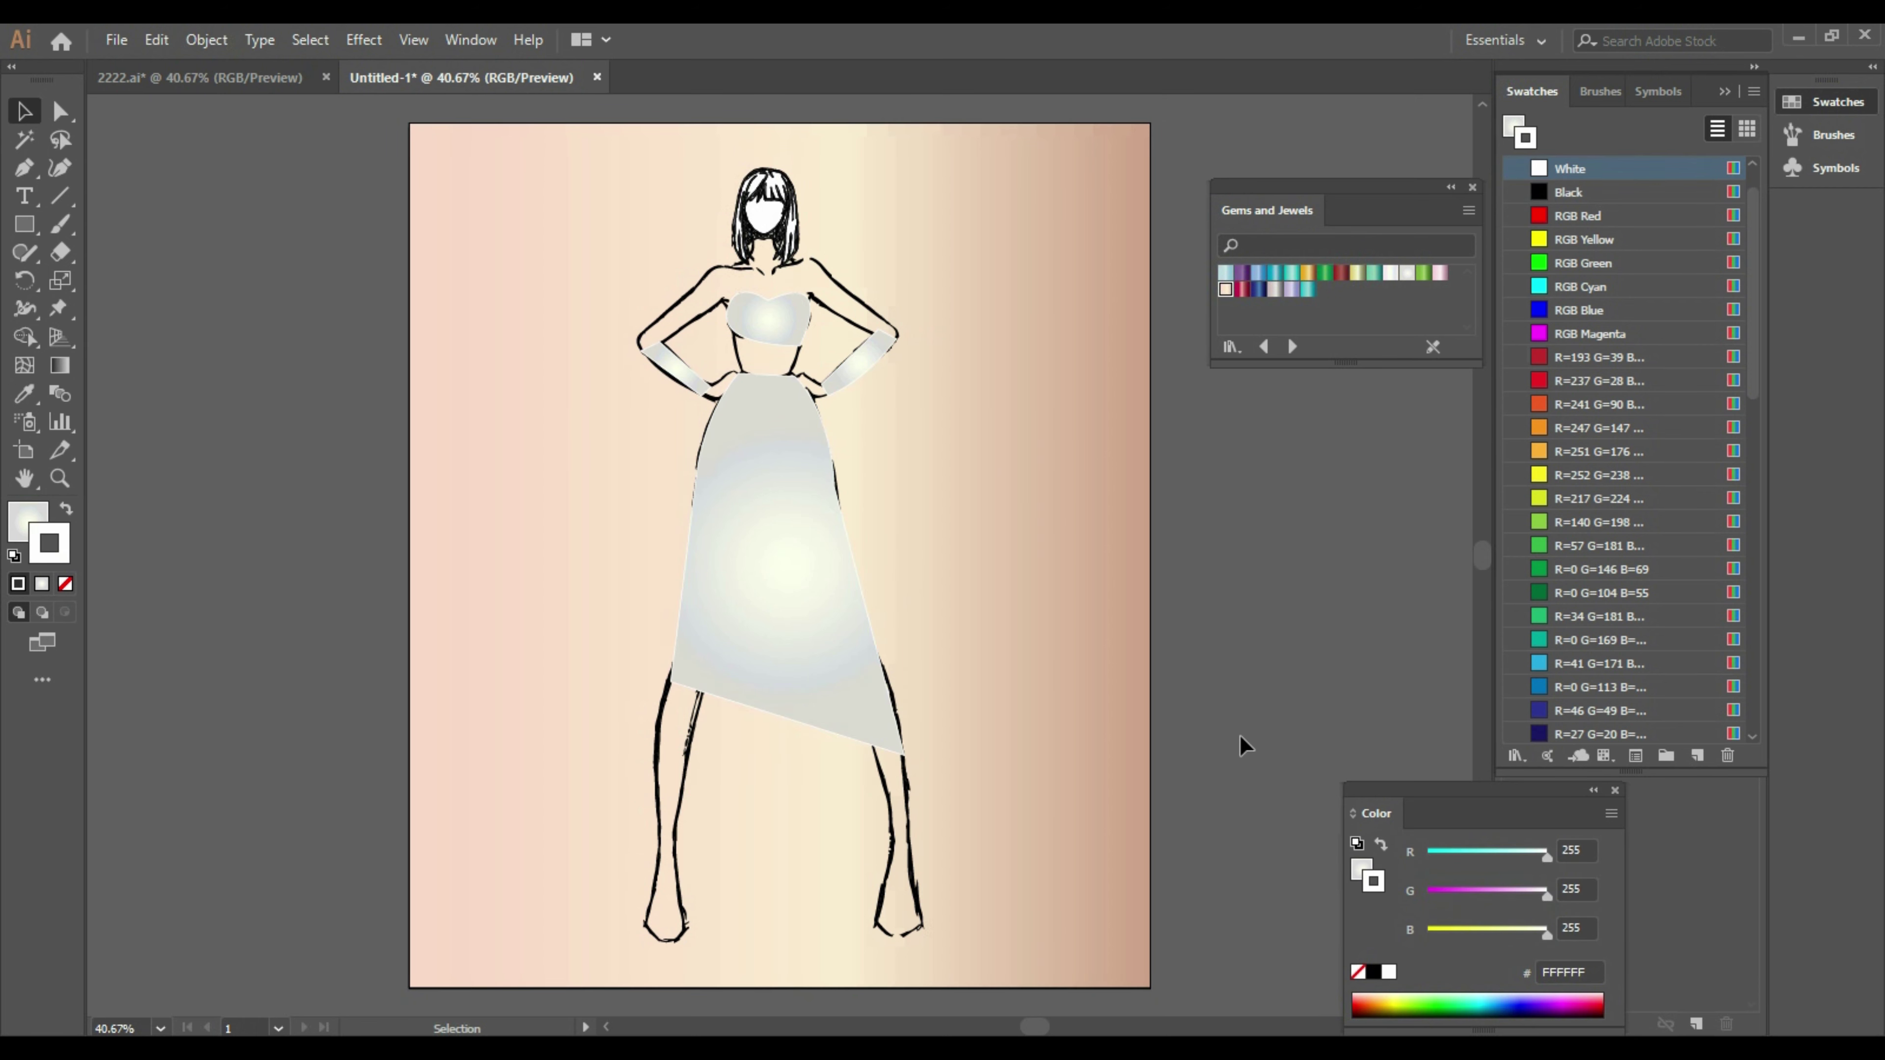
# Set the skirt and left glove outlines to black
pyautogui.click(828, 687)
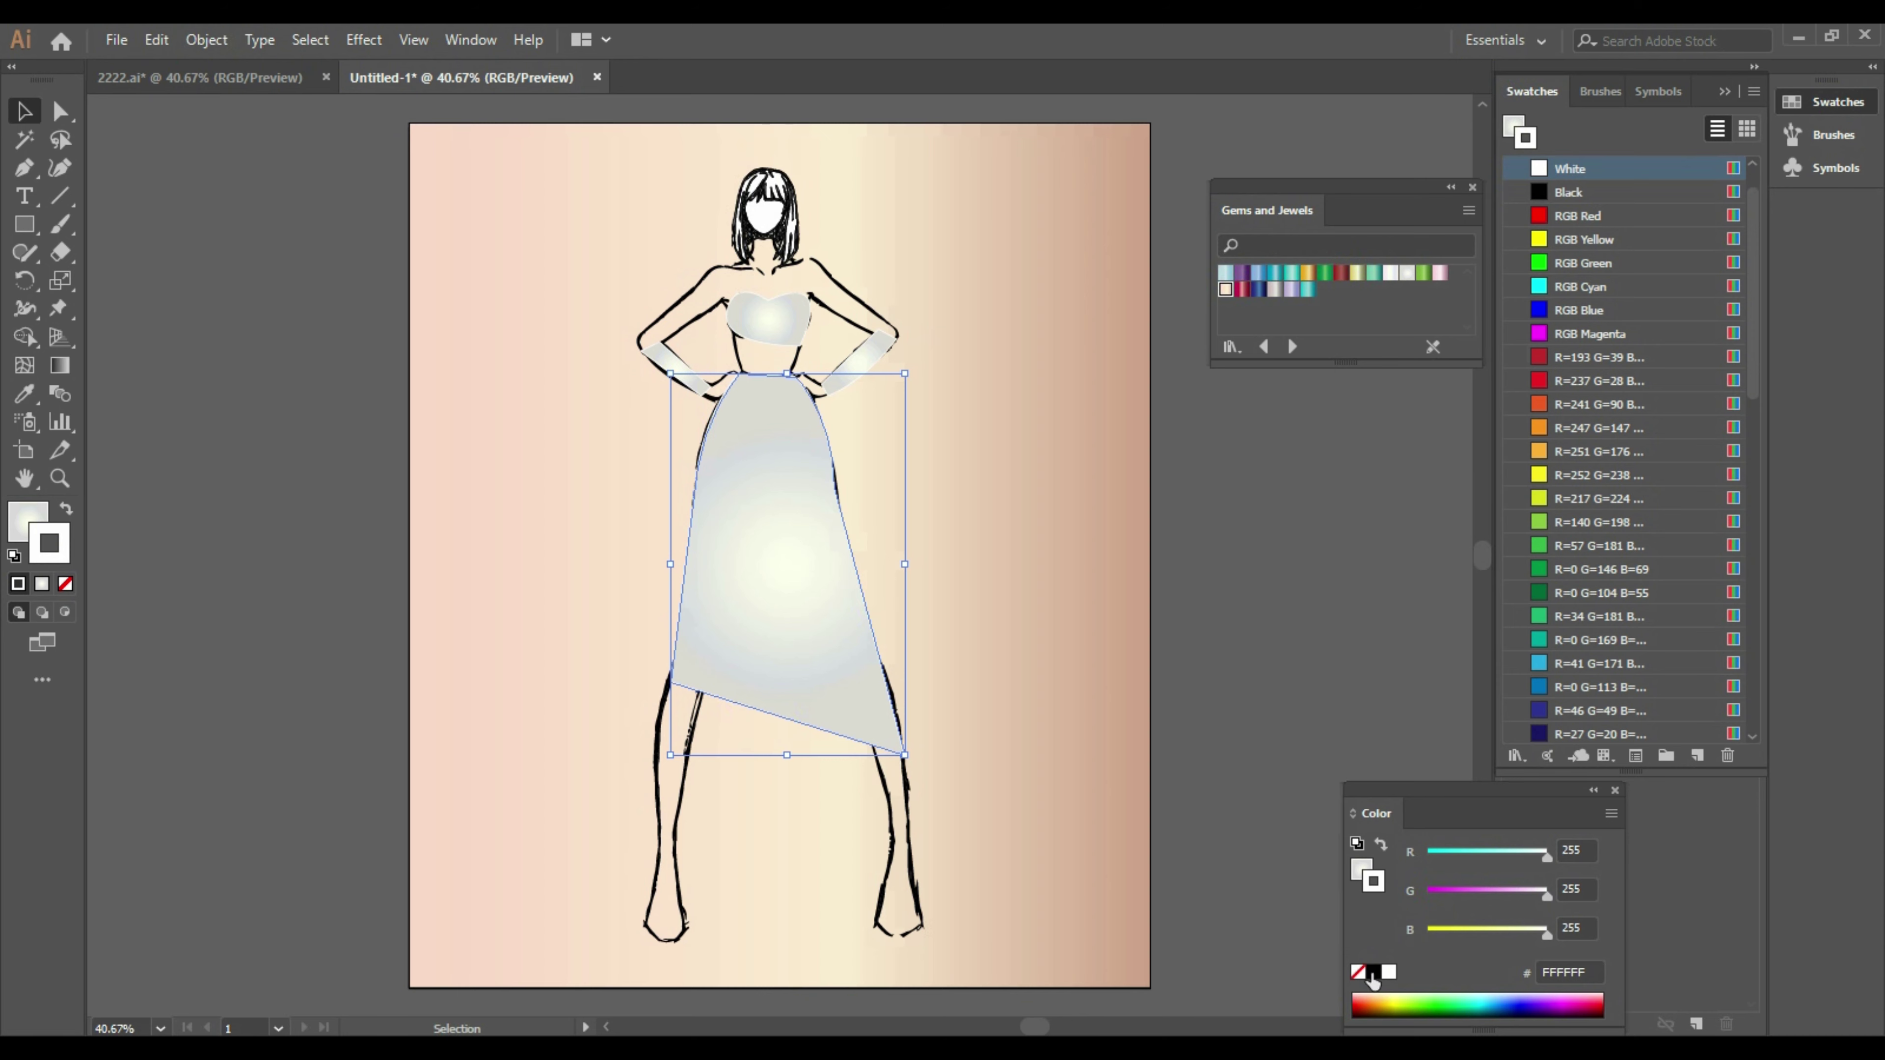
pyautogui.click(1373, 972)
pyautogui.click(768, 319)
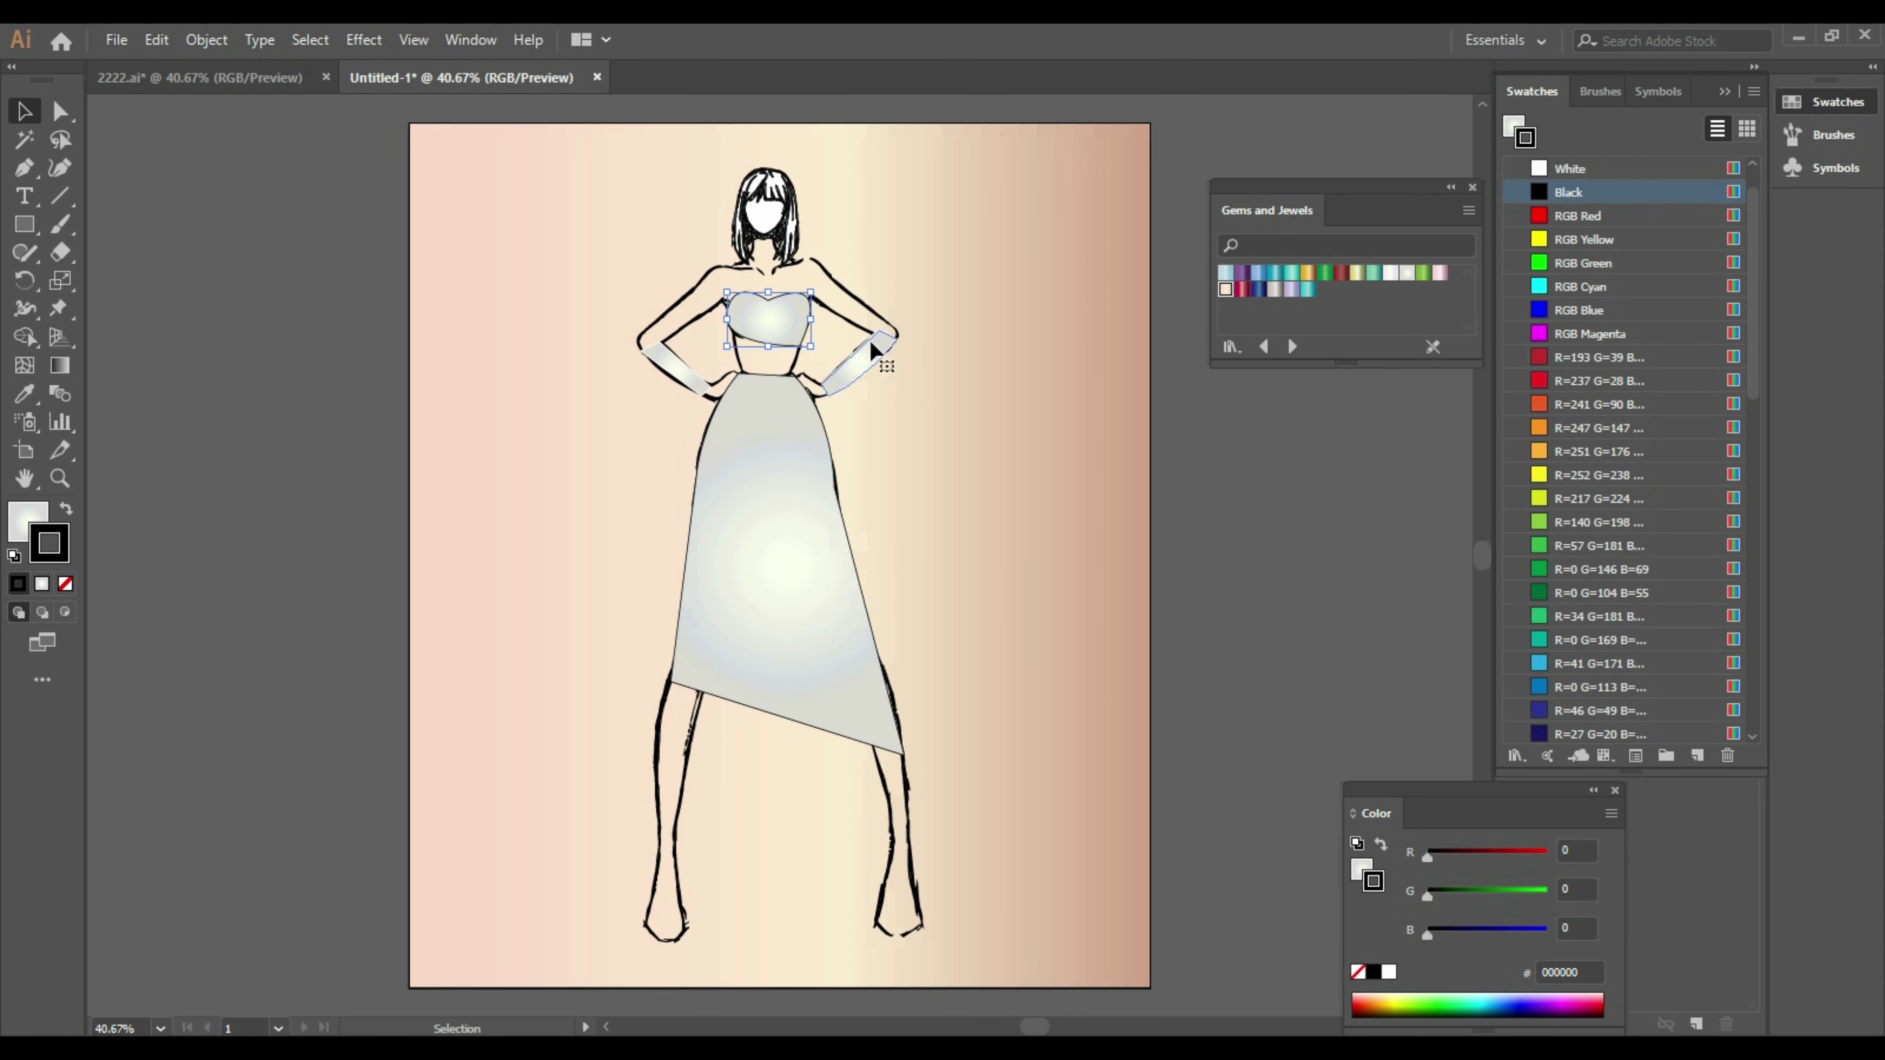
pyautogui.click(876, 349)
pyautogui.click(672, 368)
pyautogui.click(1390, 972)
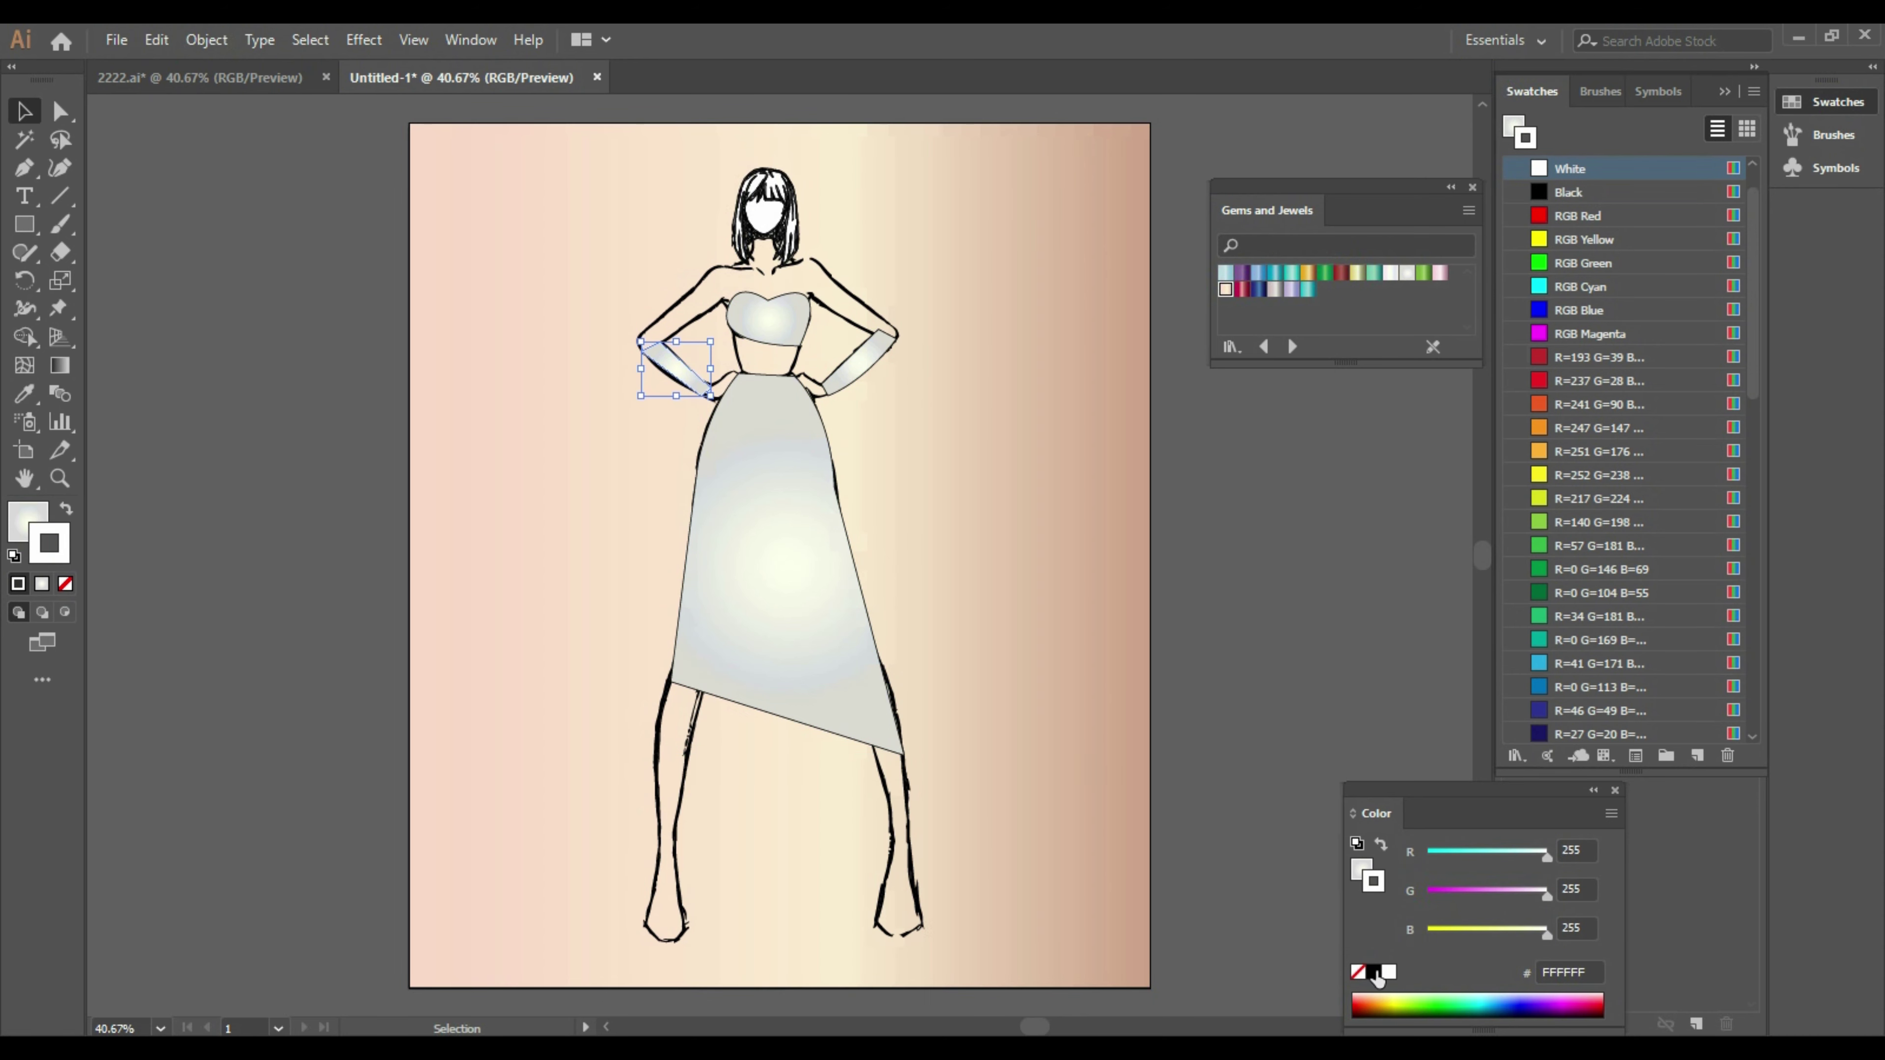
pyautogui.click(1373, 972)
# Paste a duplicate of the bodice and bring up its Transform options
pyautogui.click(1262, 547)
pyautogui.click(782, 307)
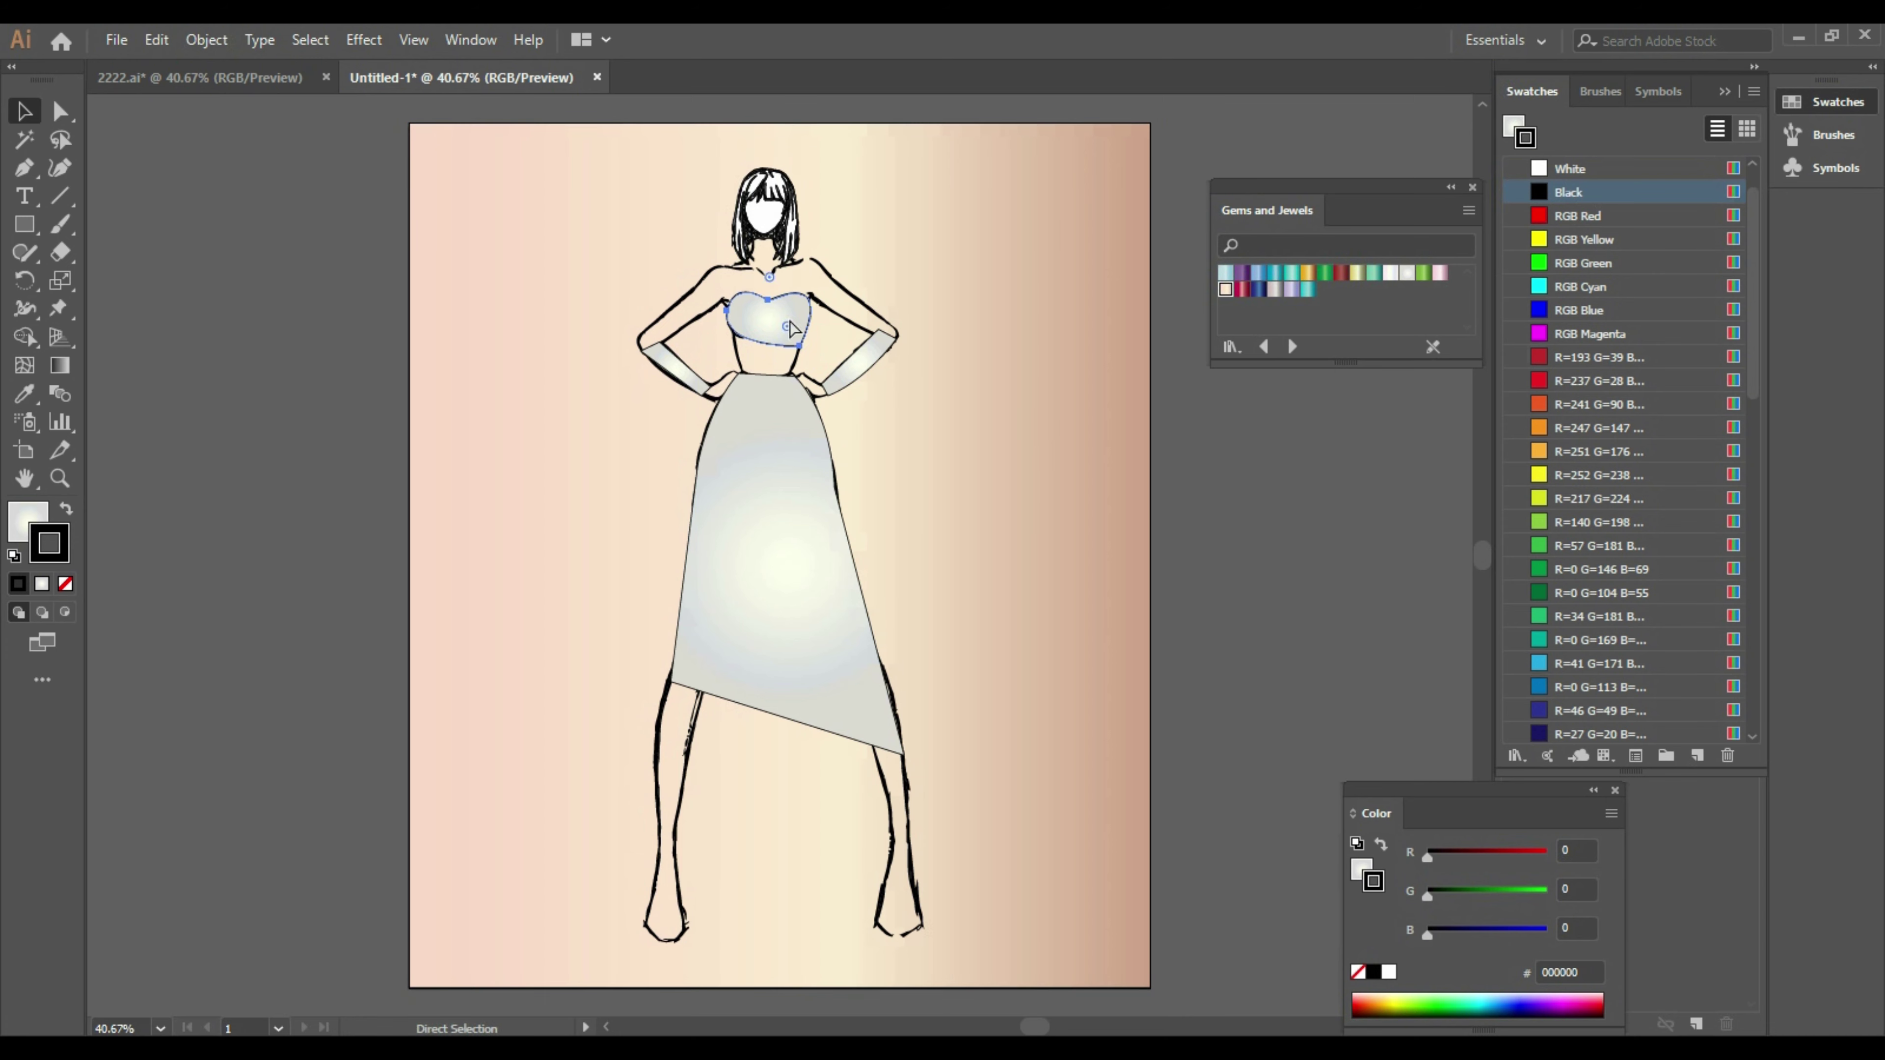
pyautogui.hotkey('ctrl', 'v')
pyautogui.rightClick(784, 570)
# Reflect the bodice copy vertically, move it onto the bodice, and add Tanzanite to swatches
pyautogui.click(1126, 513)
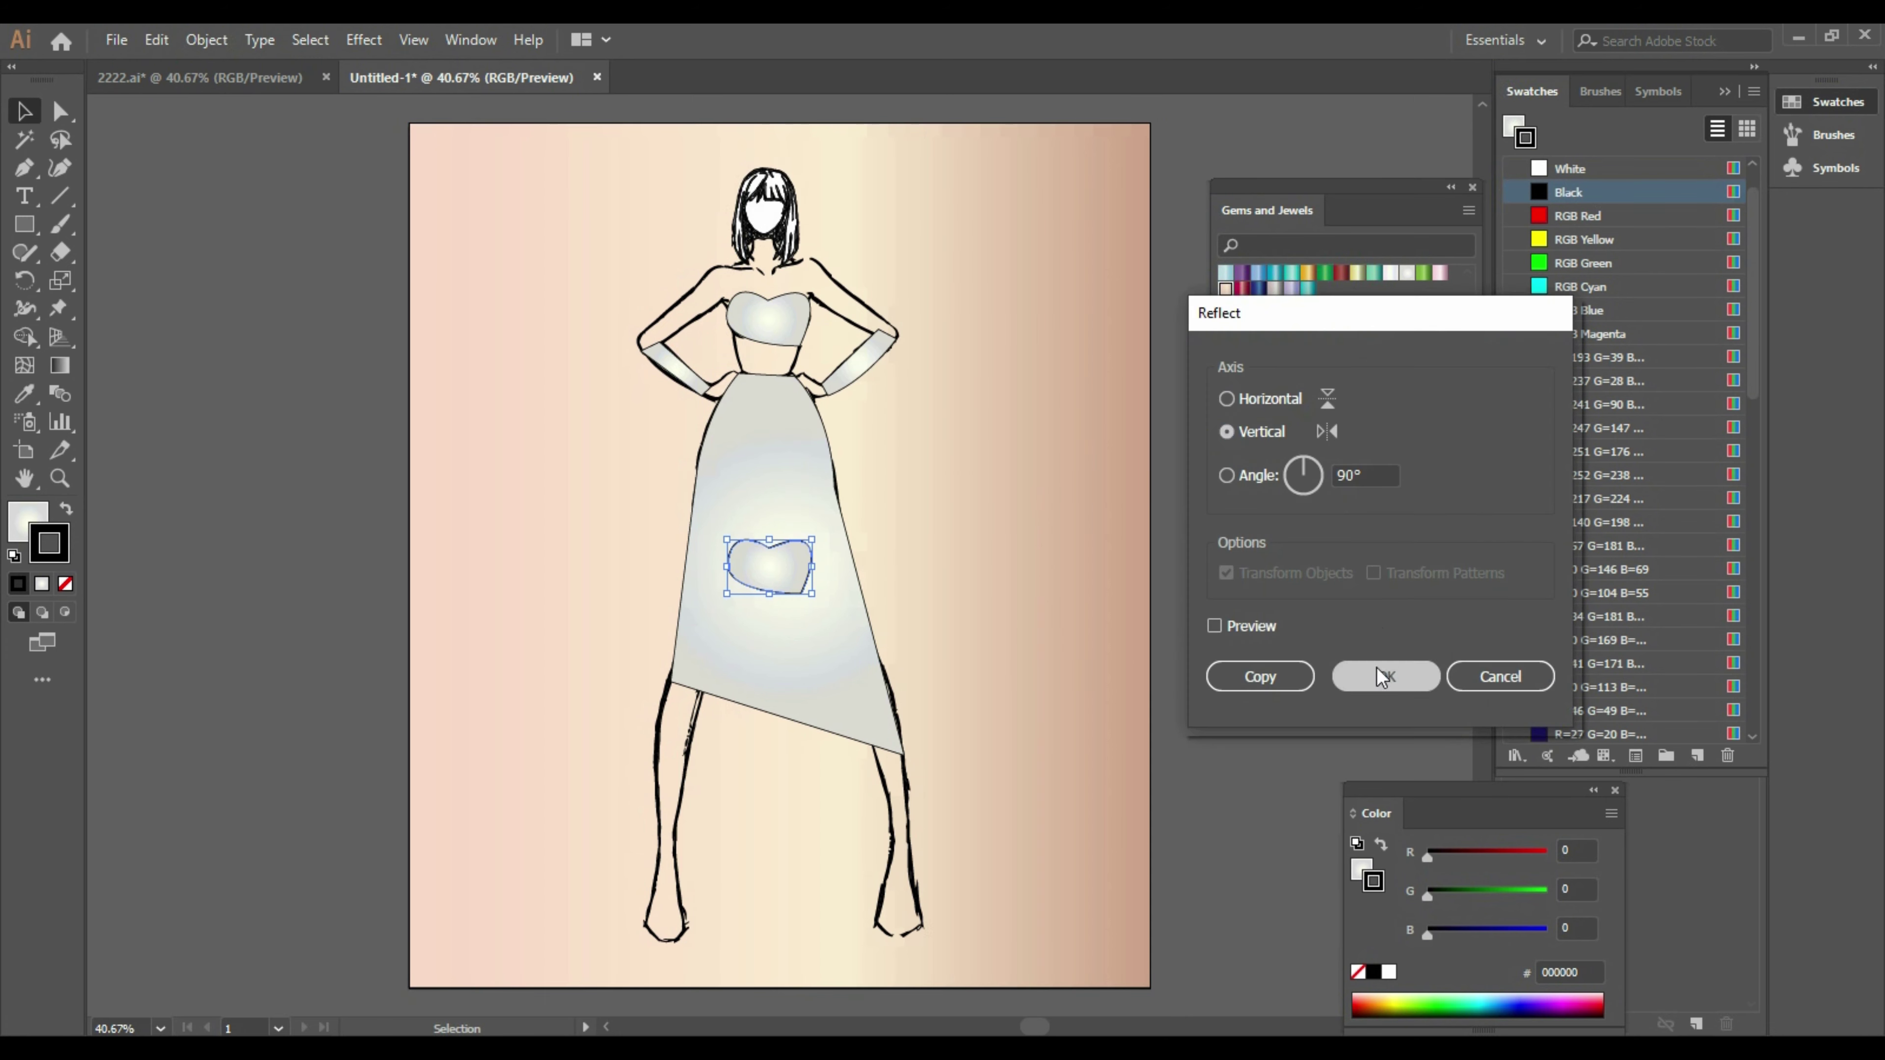
pyautogui.click(1381, 677)
pyautogui.moveTo(777, 573); pyautogui.dragTo(776, 328)
pyautogui.click(971, 428)
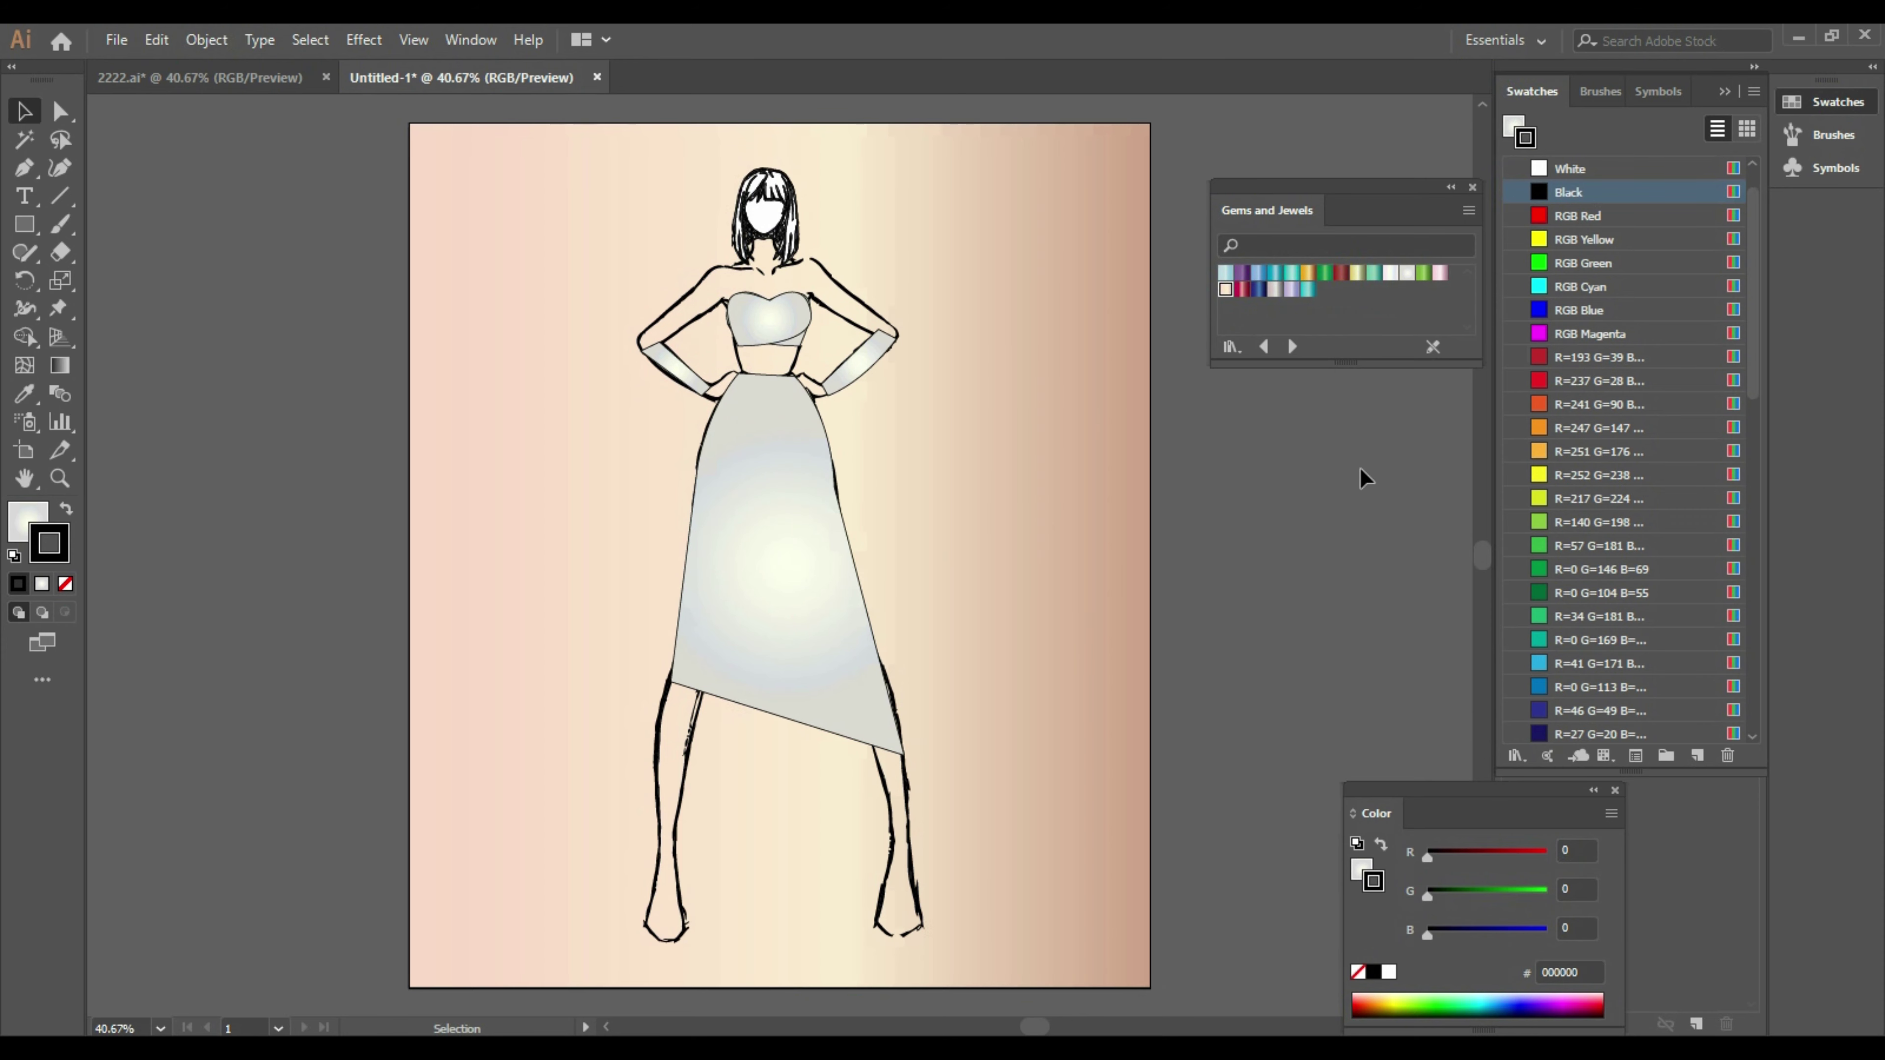
pyautogui.click(793, 596)
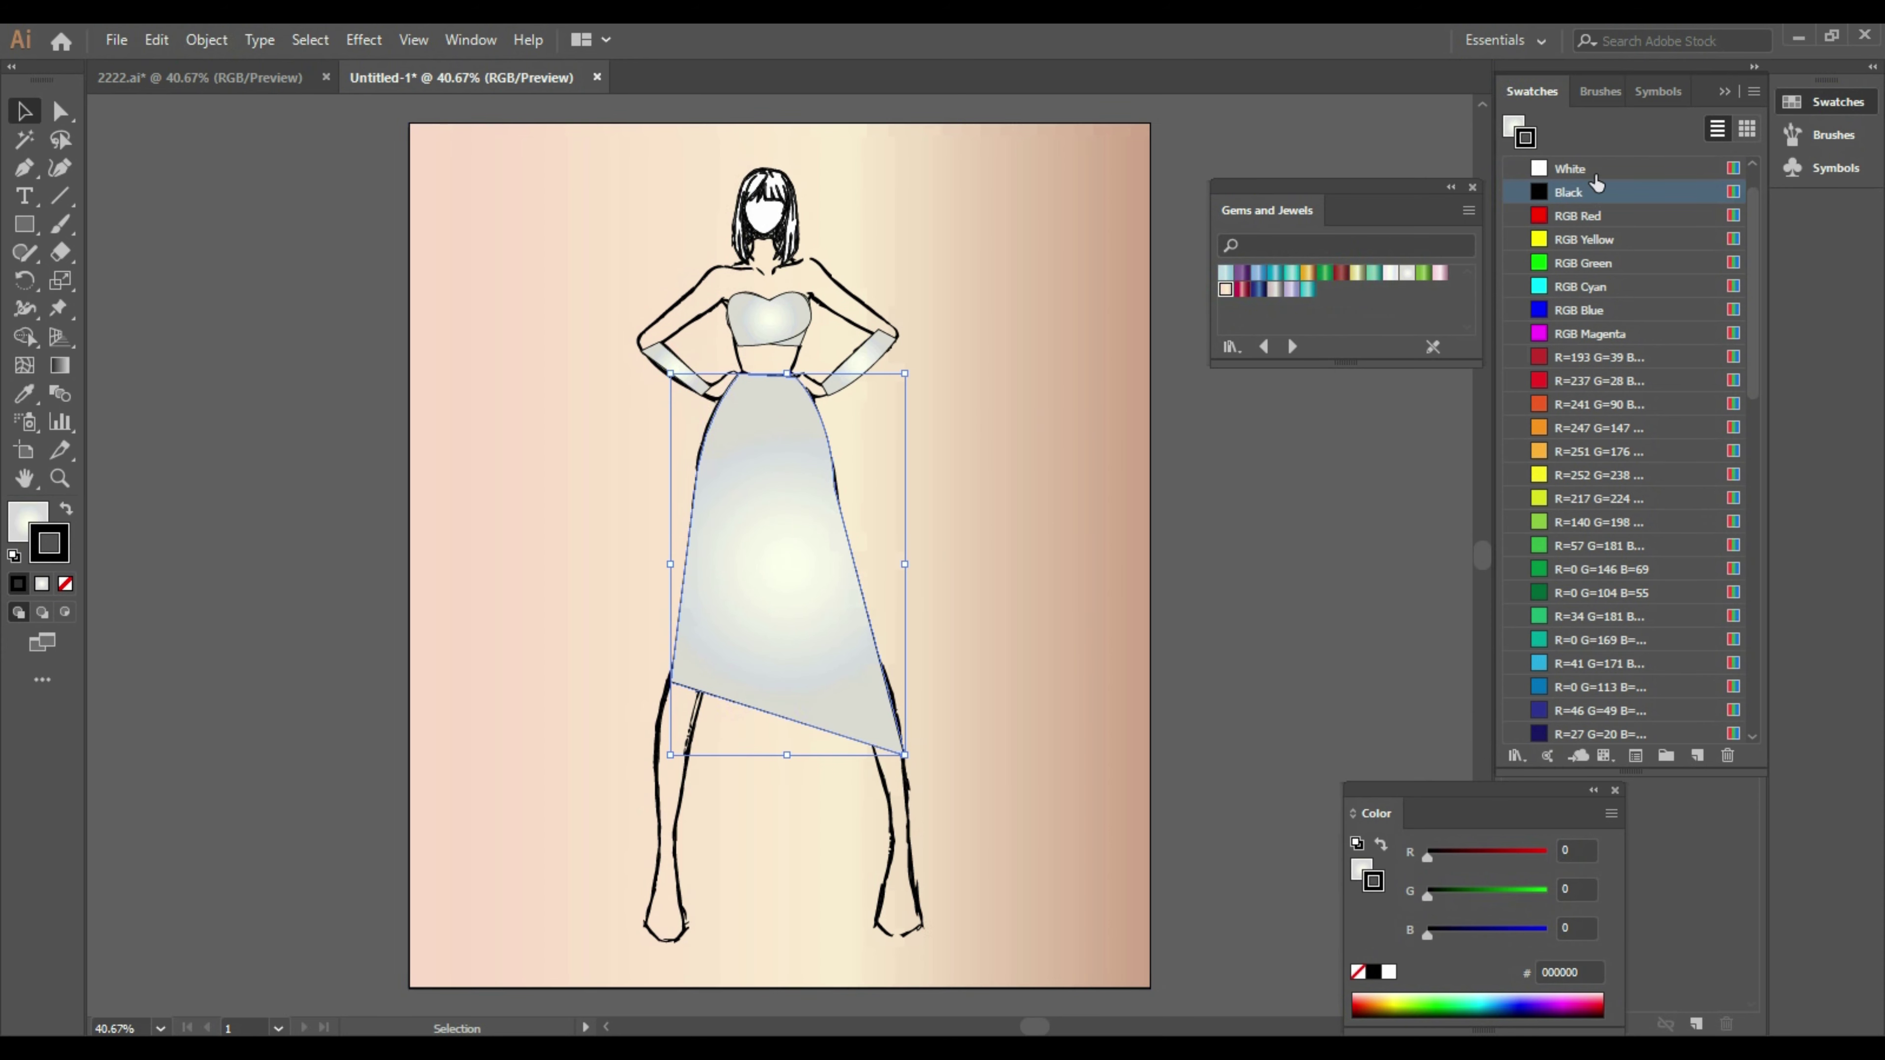
pyautogui.click(1292, 290)
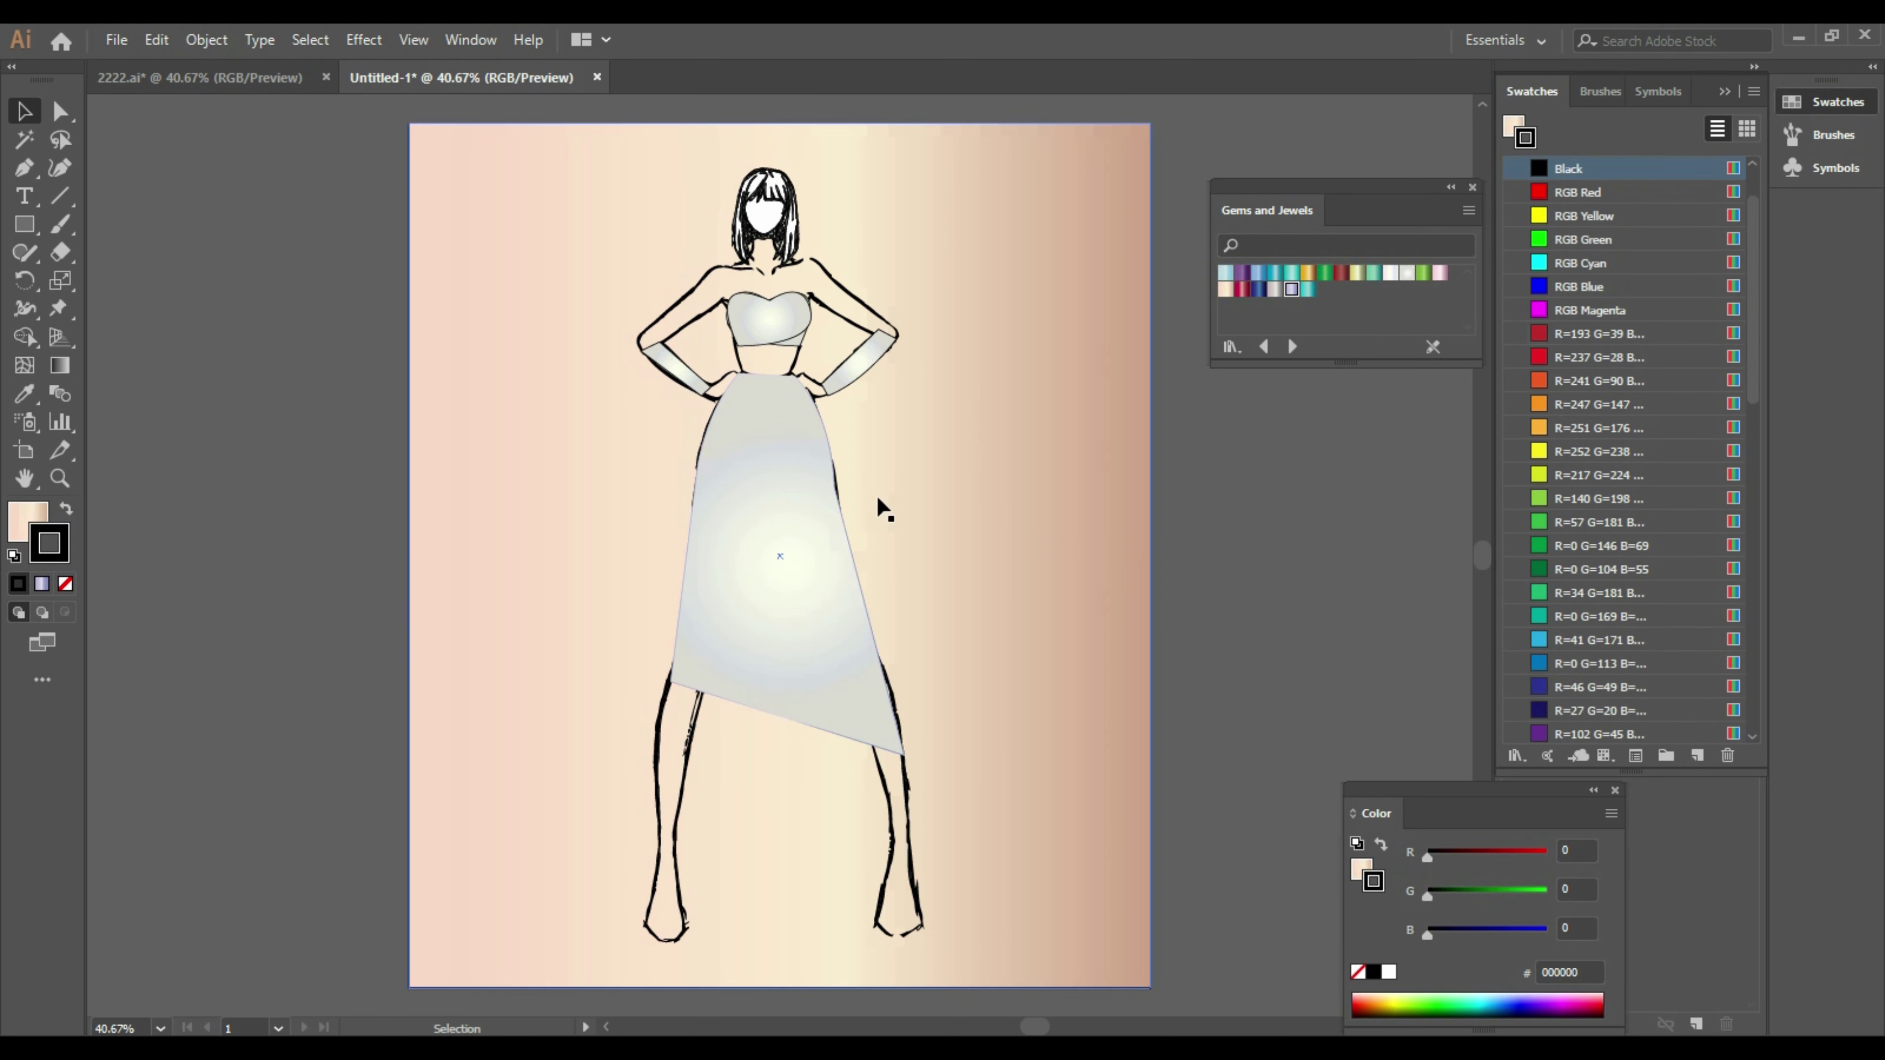
# Give the skirt and bodice black 4 pt outlines in the Stroke panel
pyautogui.click(1373, 972)
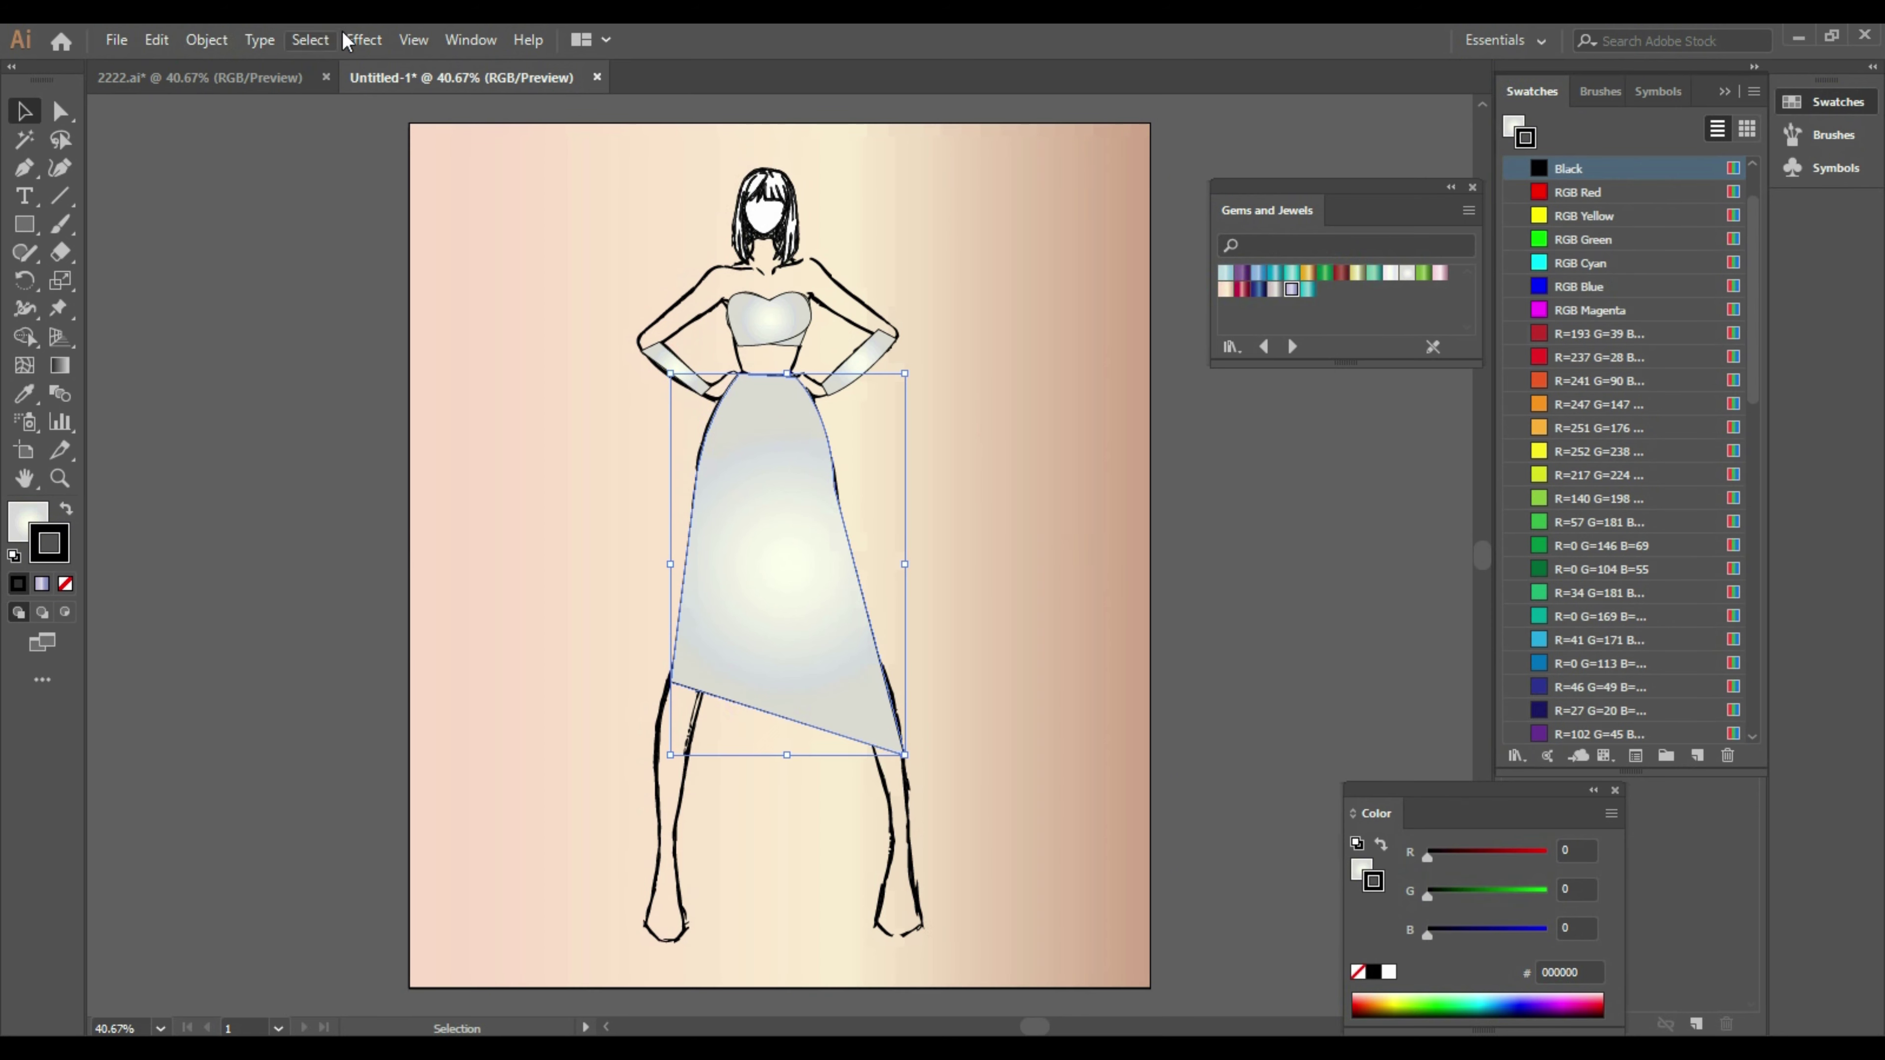
pyautogui.click(471, 39)
pyautogui.click(746, 976)
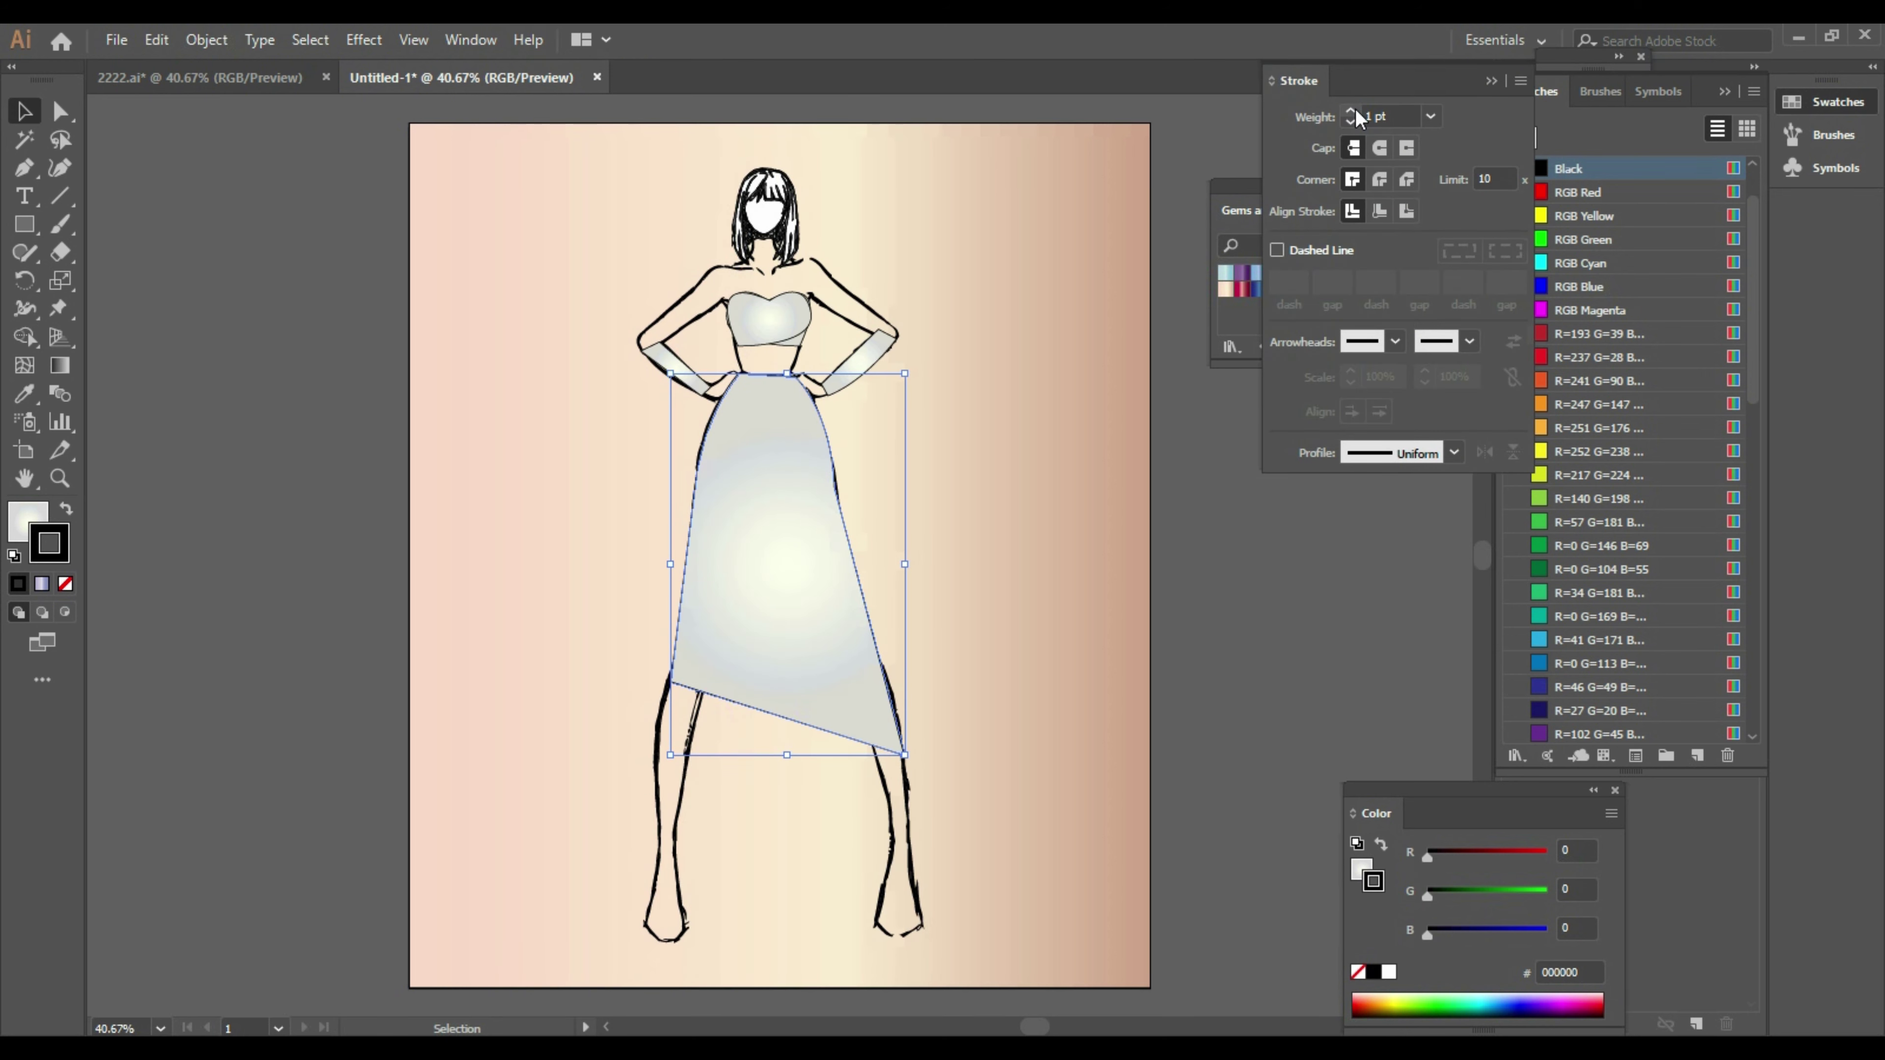
pyautogui.click(1356, 106)
pyautogui.click(1355, 106)
pyautogui.click(1303, 653)
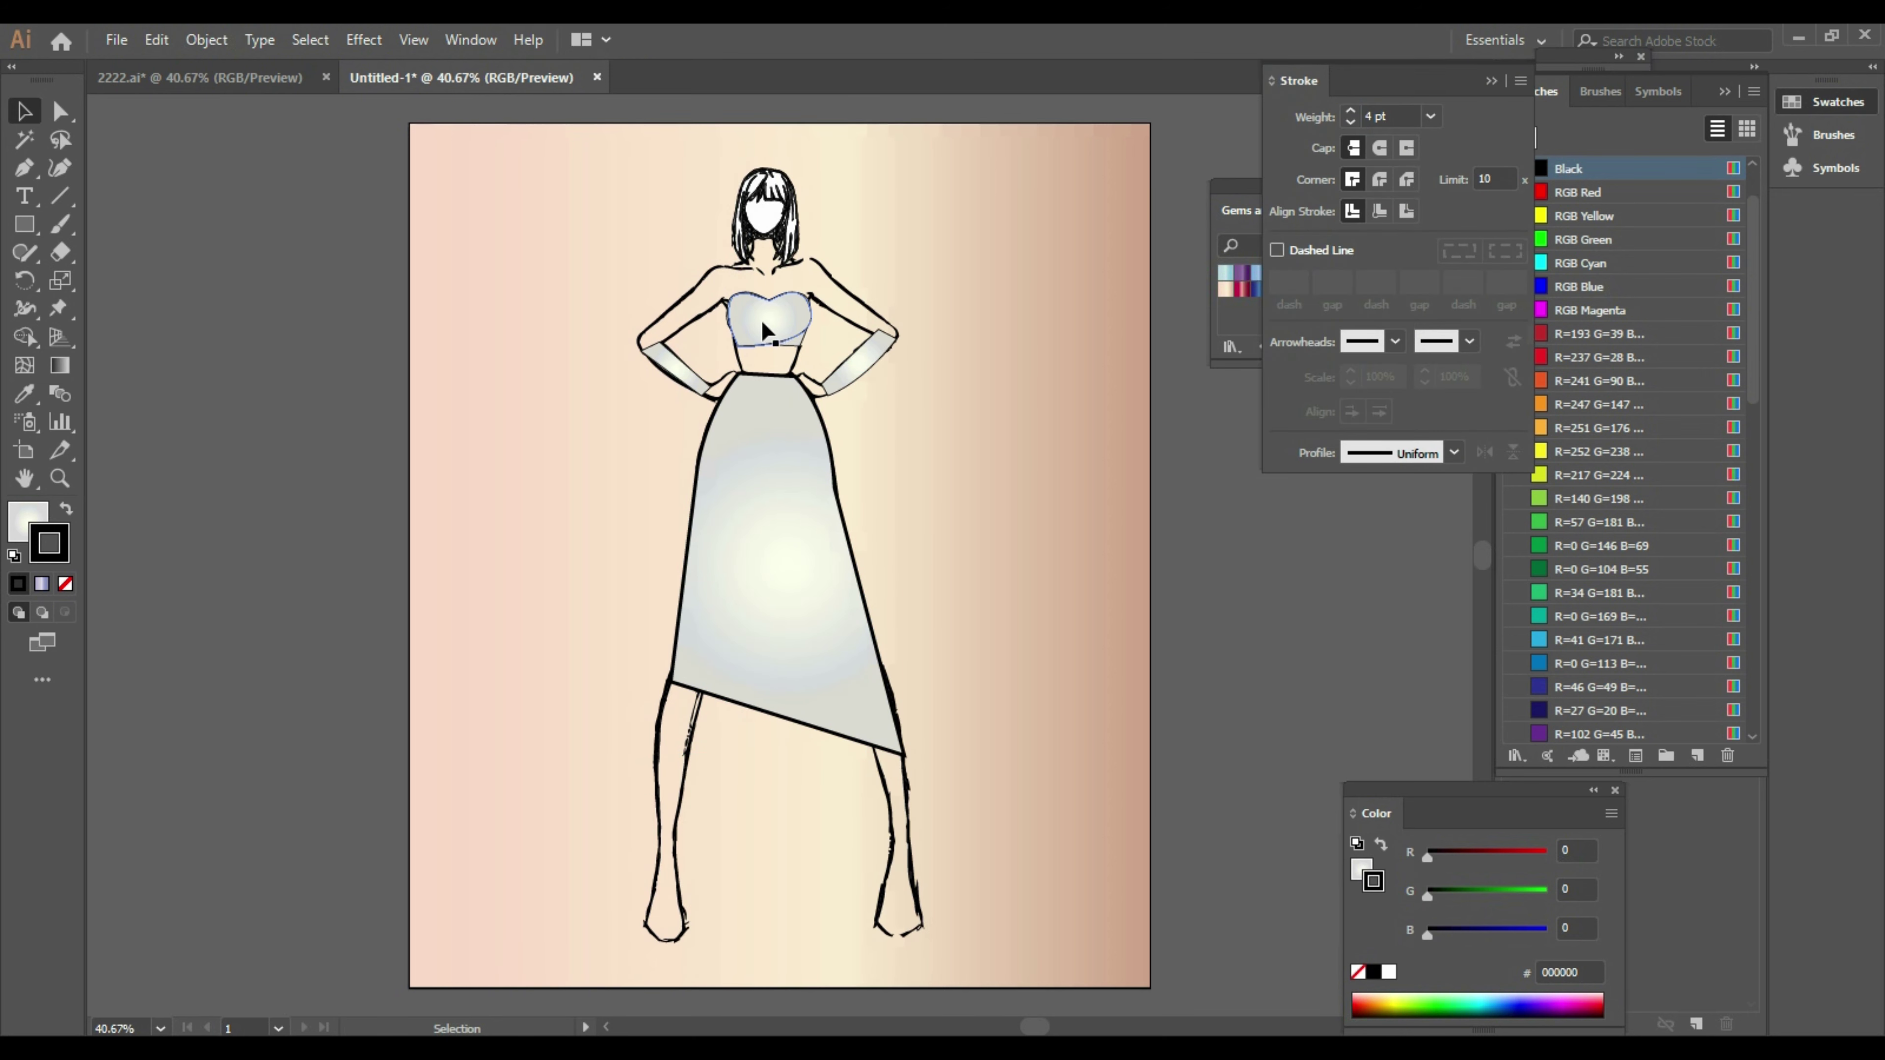
pyautogui.click(1351, 110)
pyautogui.click(1351, 110)
pyautogui.click(1351, 110)
pyautogui.click(1249, 560)
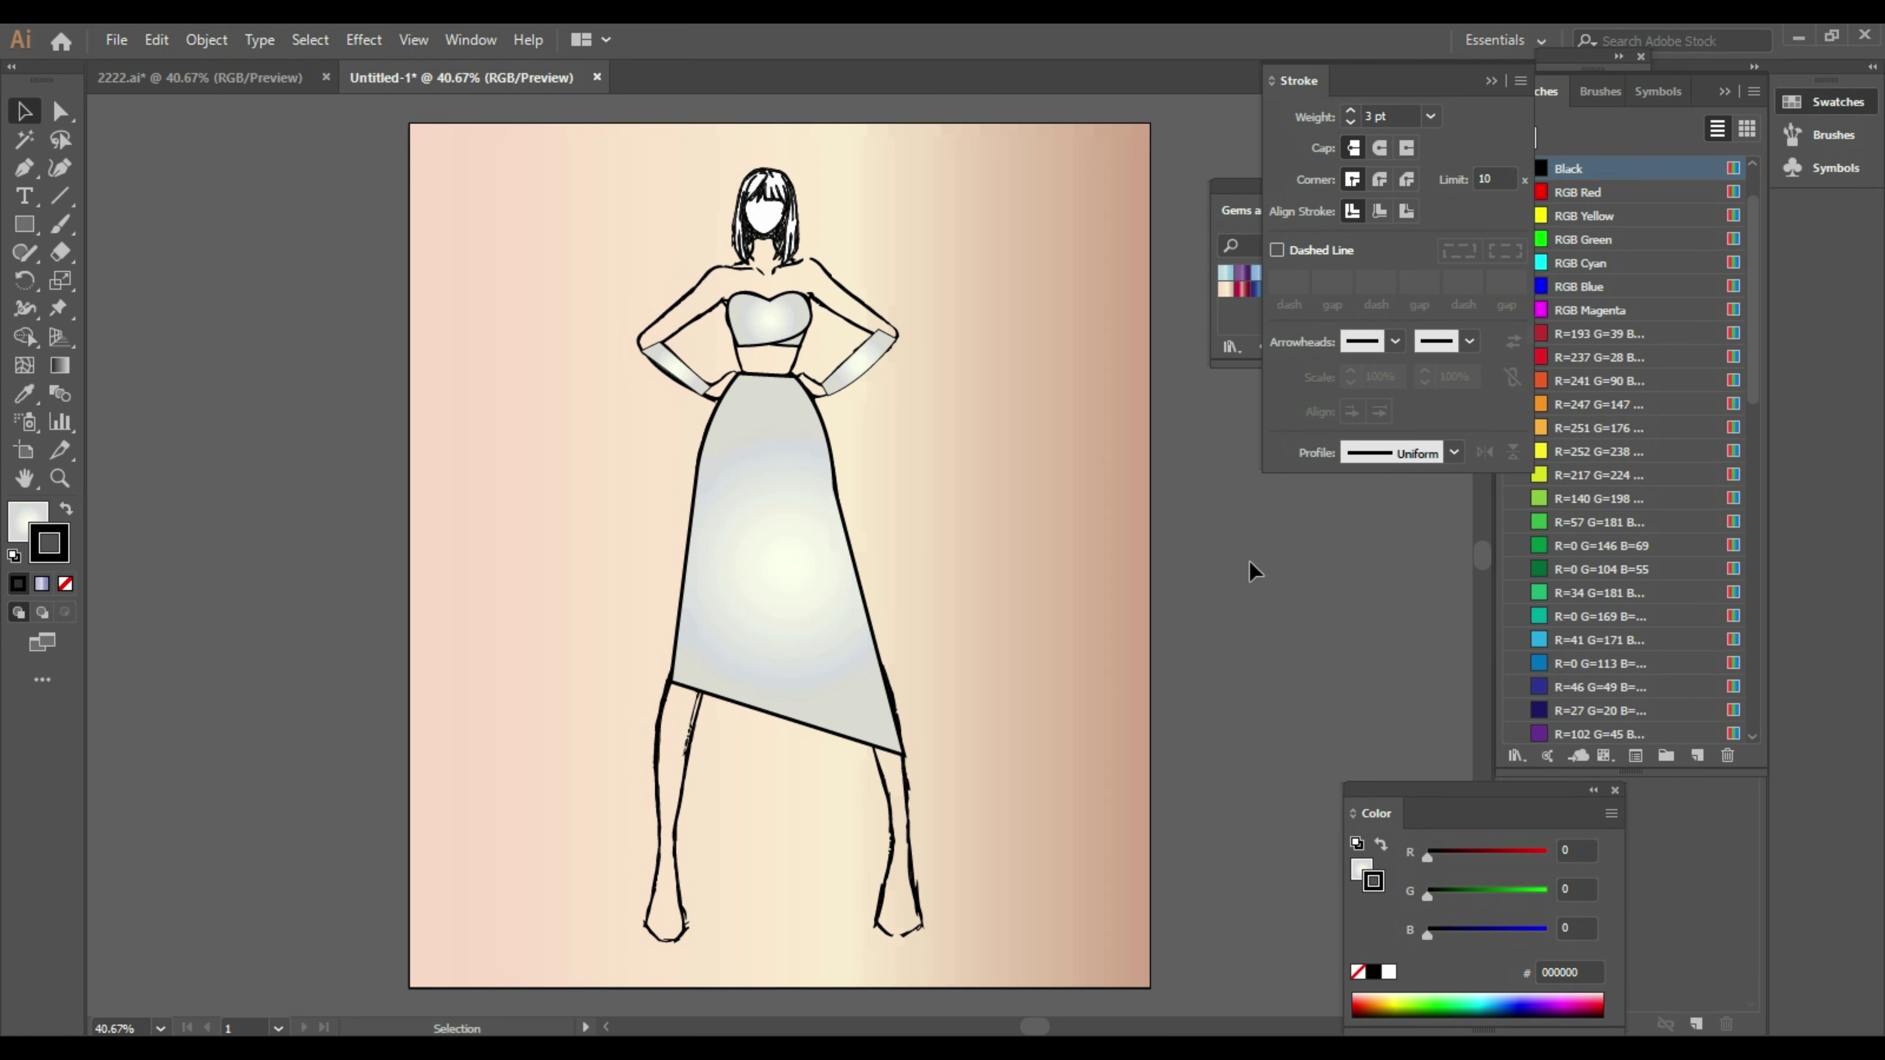
# Set both glove outlines to 3 pt and slightly stretch the right glove
pyautogui.click(1351, 110)
pyautogui.click(1351, 110)
pyautogui.click(1352, 110)
pyautogui.click(558, 407)
pyautogui.click(672, 368)
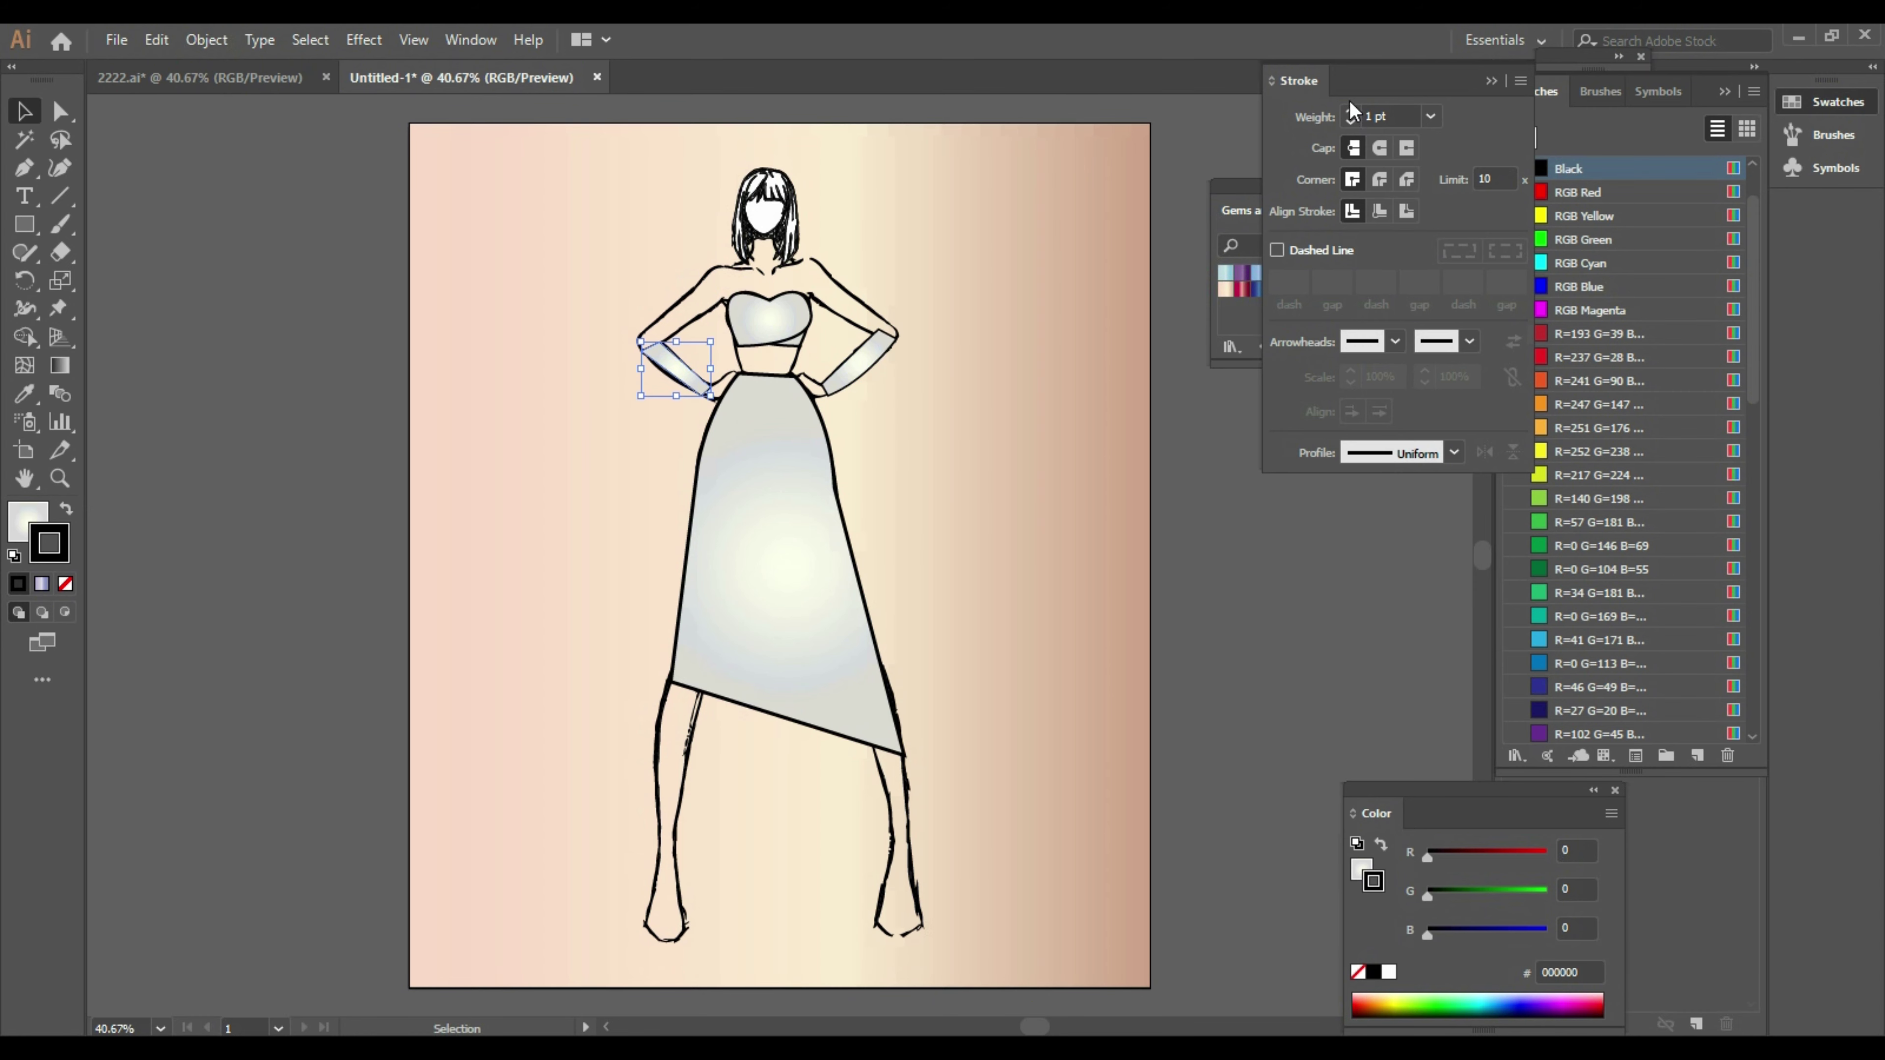
pyautogui.click(1089, 517)
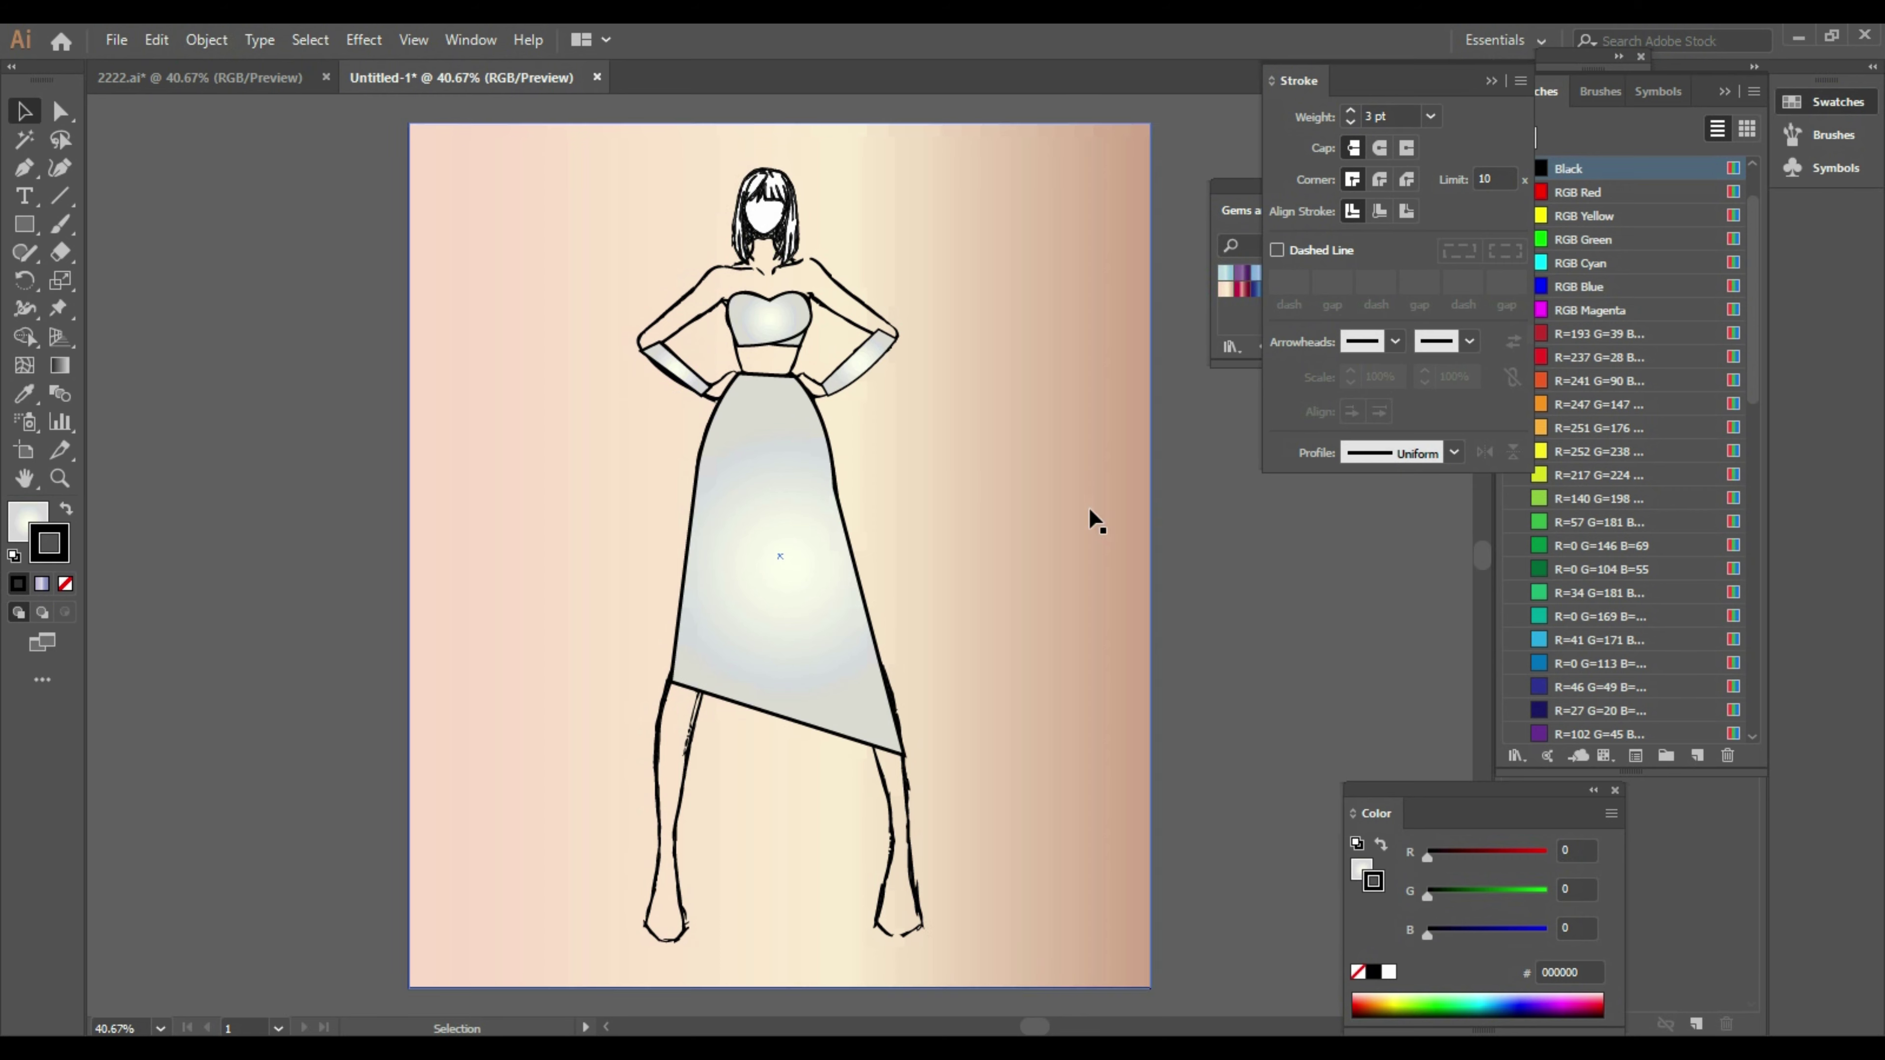
pyautogui.click(861, 362)
pyautogui.click(1350, 111)
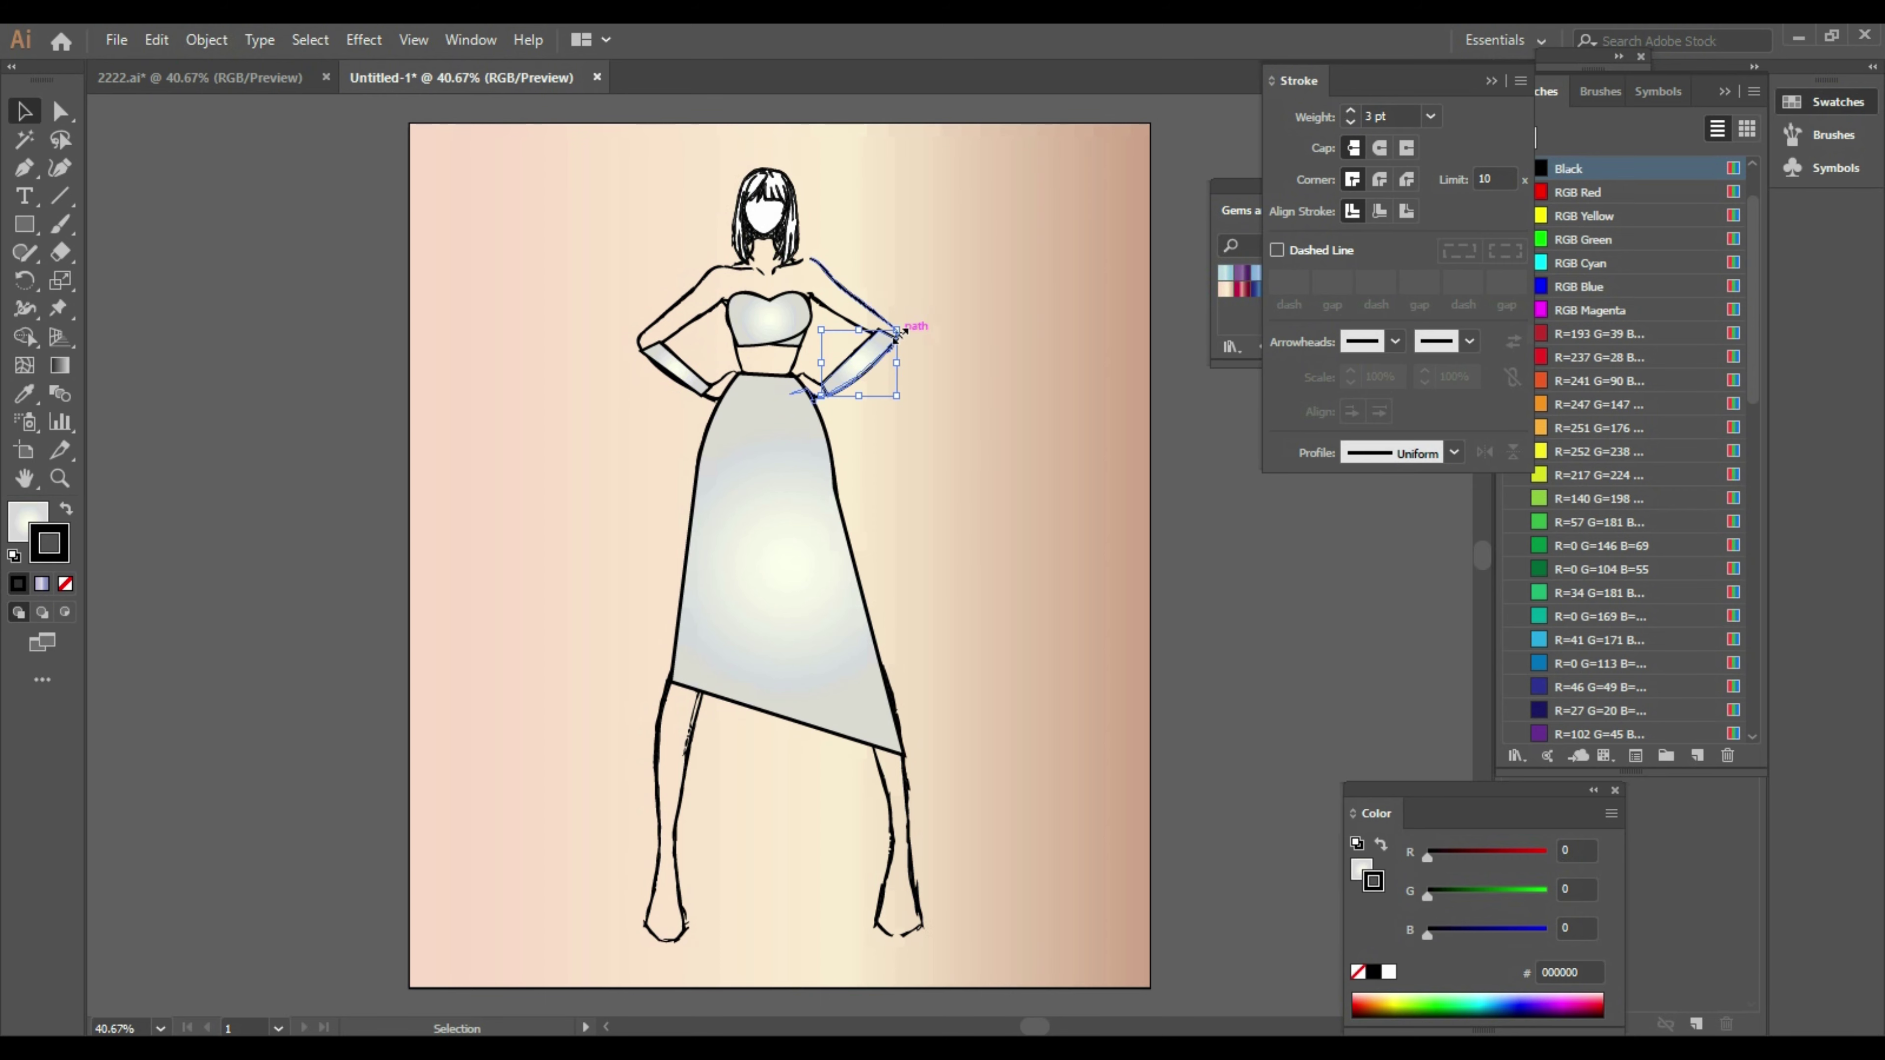
pyautogui.moveTo(896, 329); pyautogui.dragTo(893, 343)
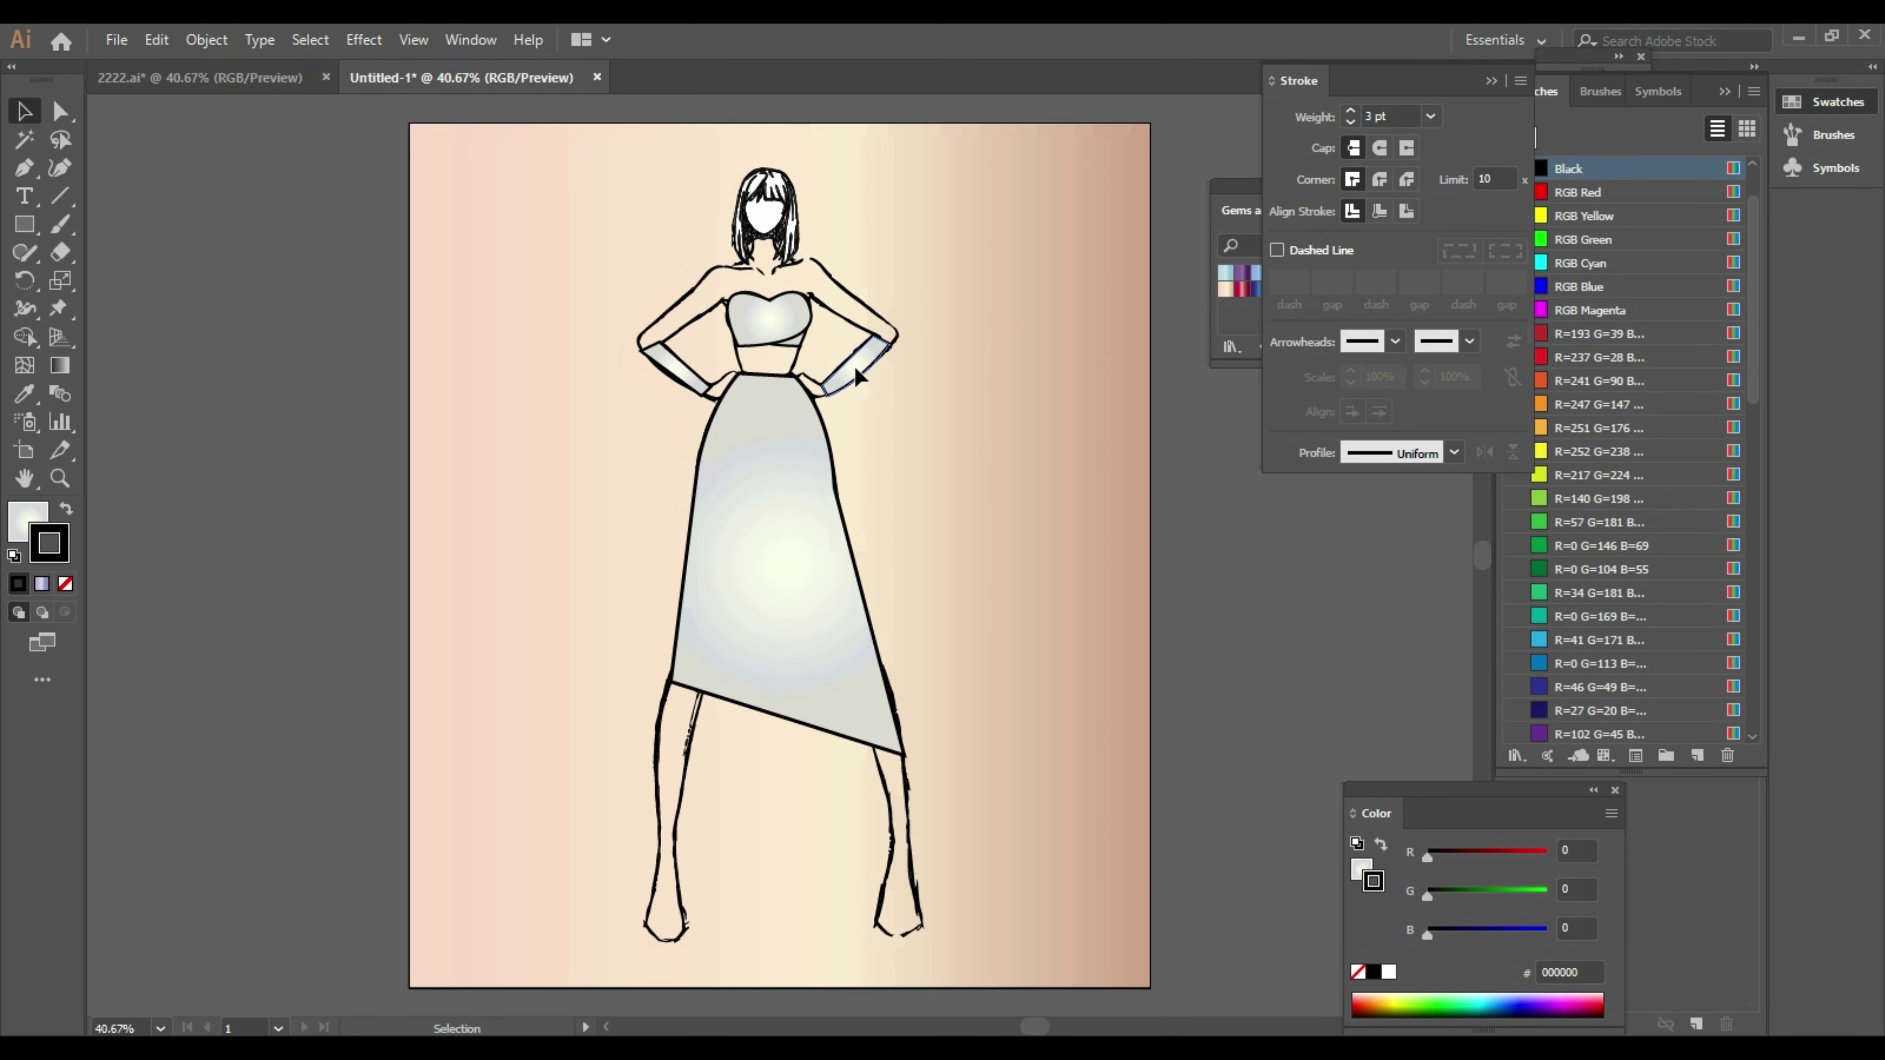
pyautogui.click(1410, 544)
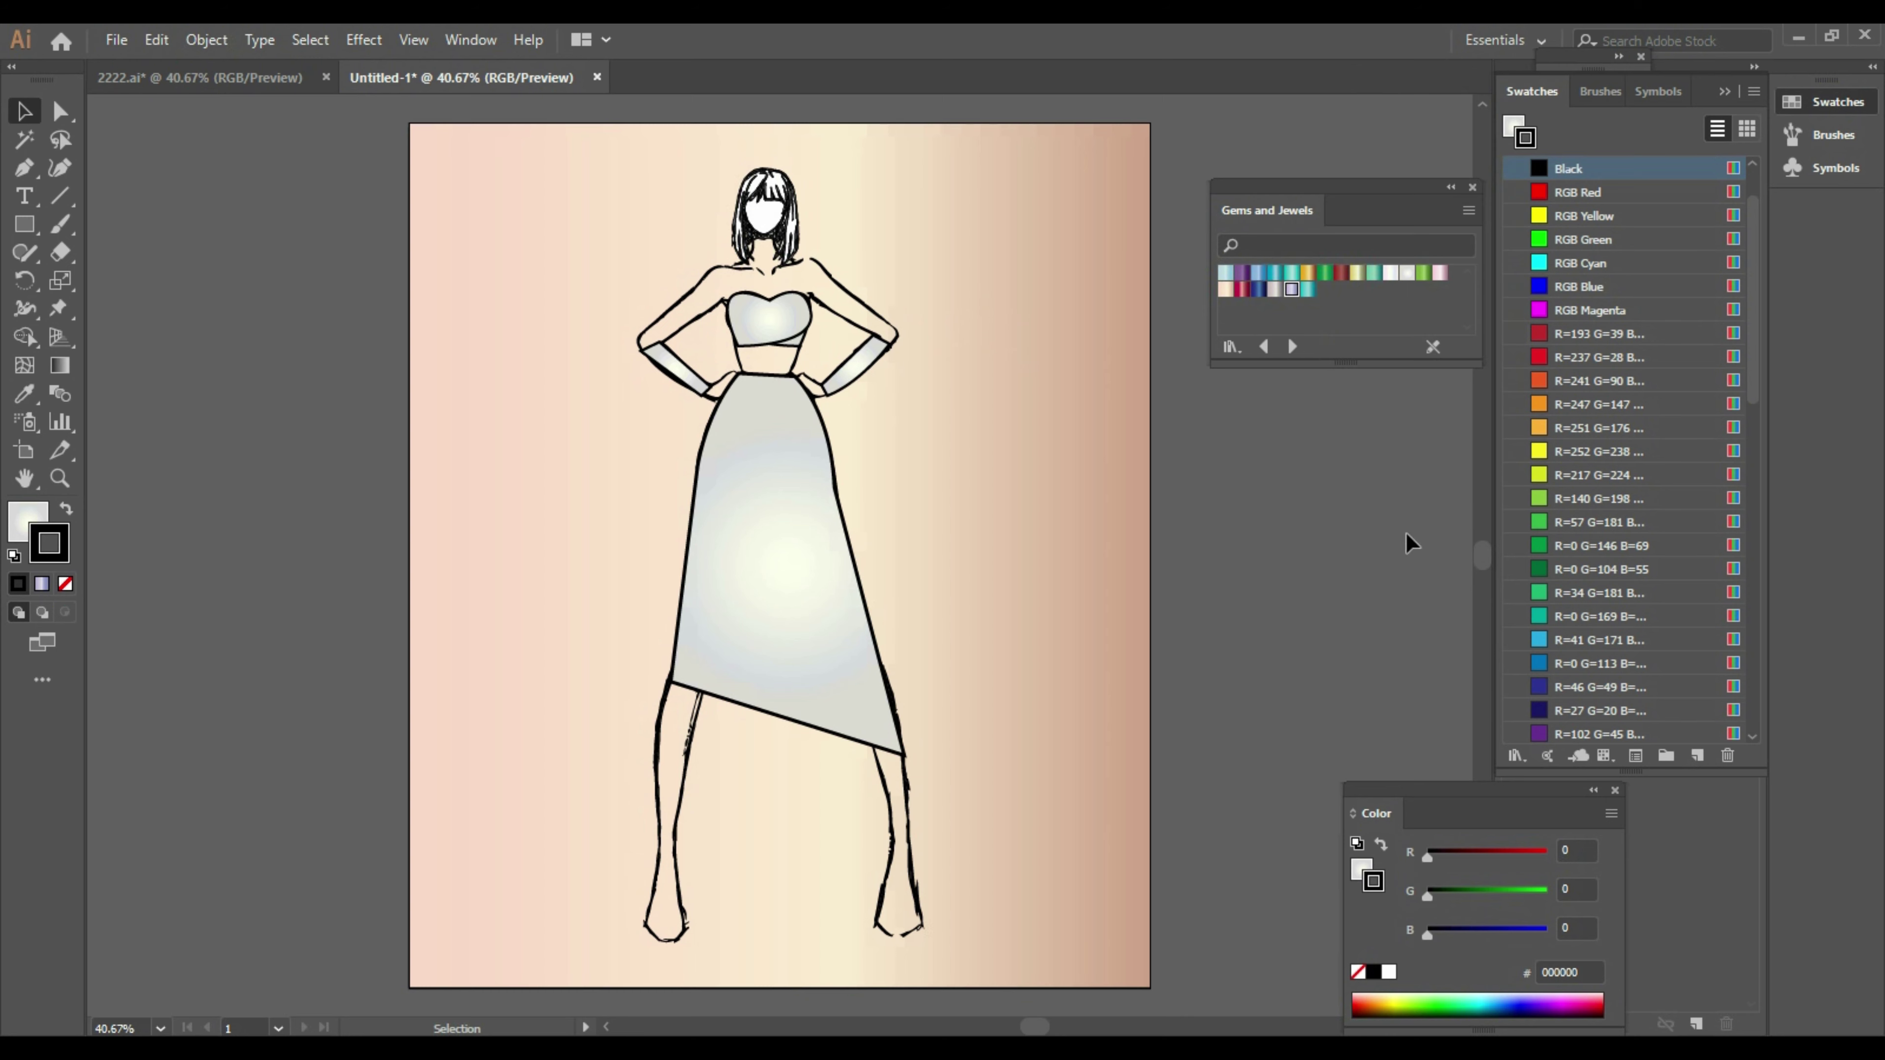
# Browse the Artistic Effects graphic style library, then close it
pyautogui.click(1472, 187)
pyautogui.click(1594, 91)
pyautogui.click(1614, 790)
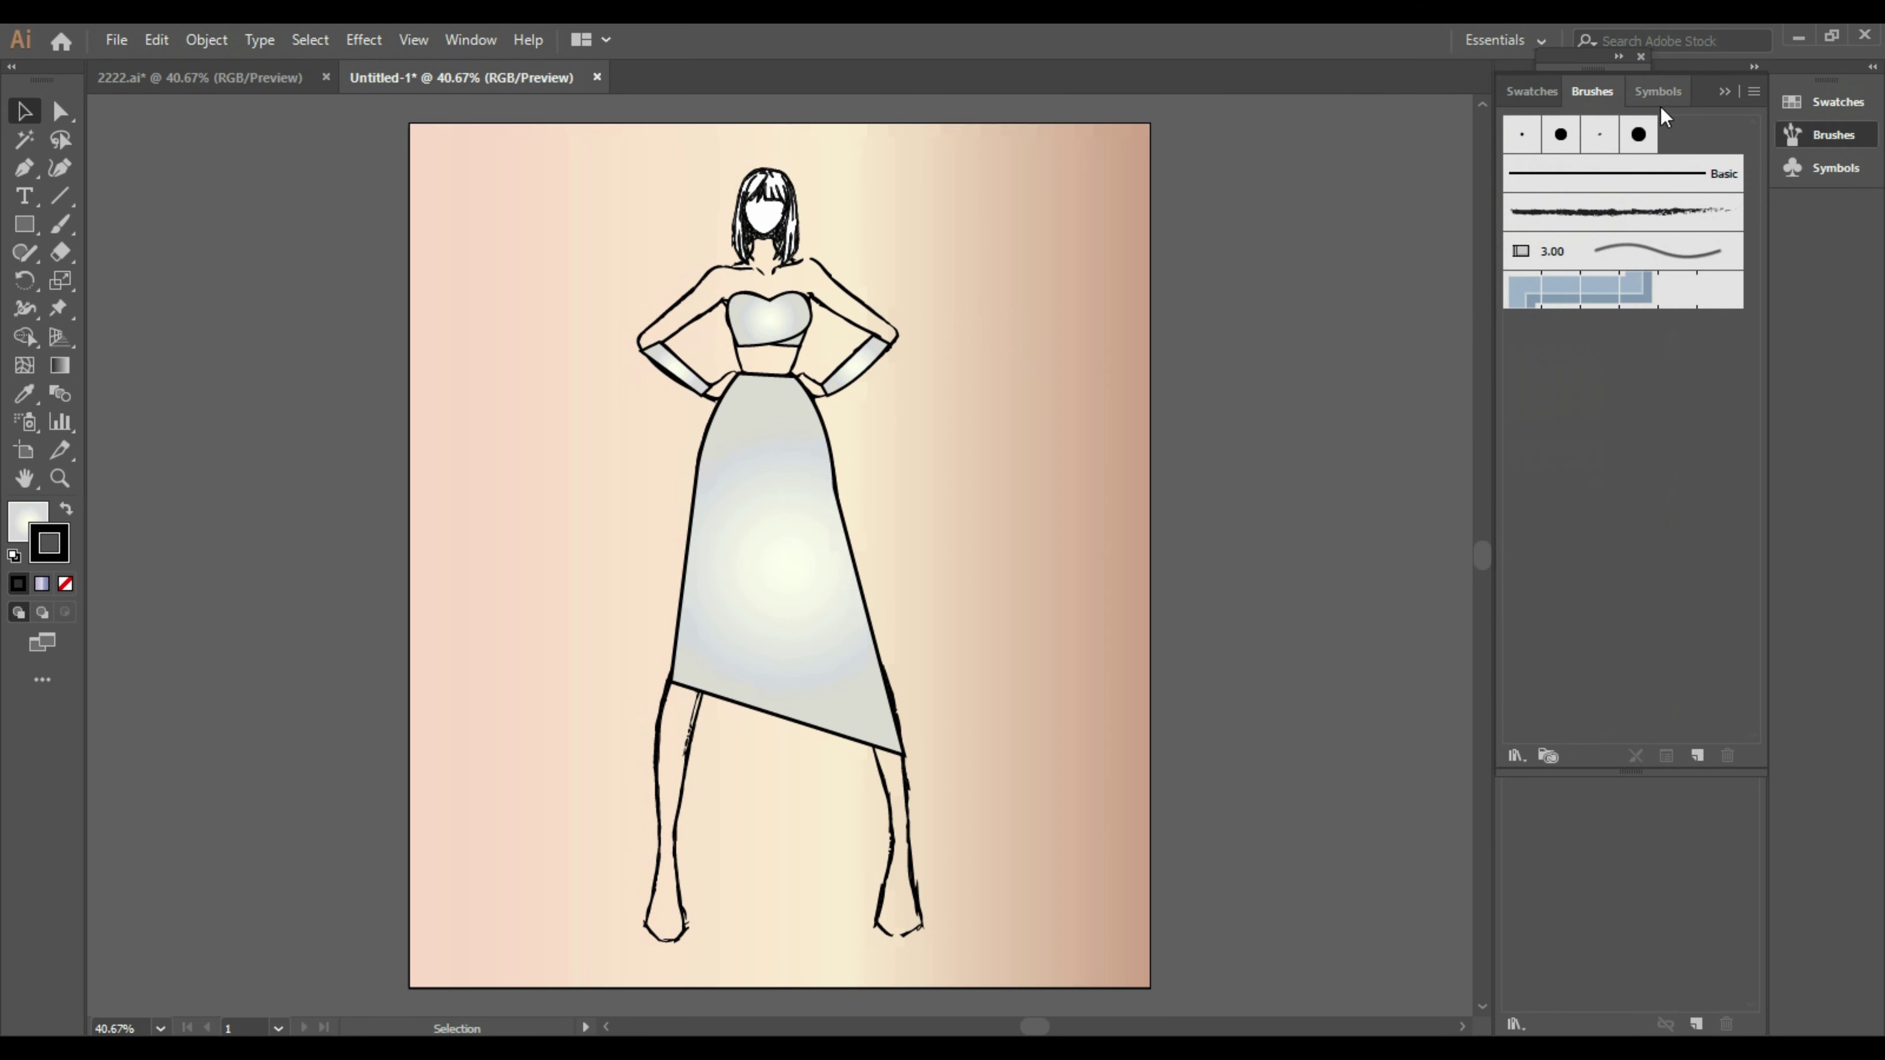
pyautogui.click(1658, 91)
pyautogui.click(1515, 1025)
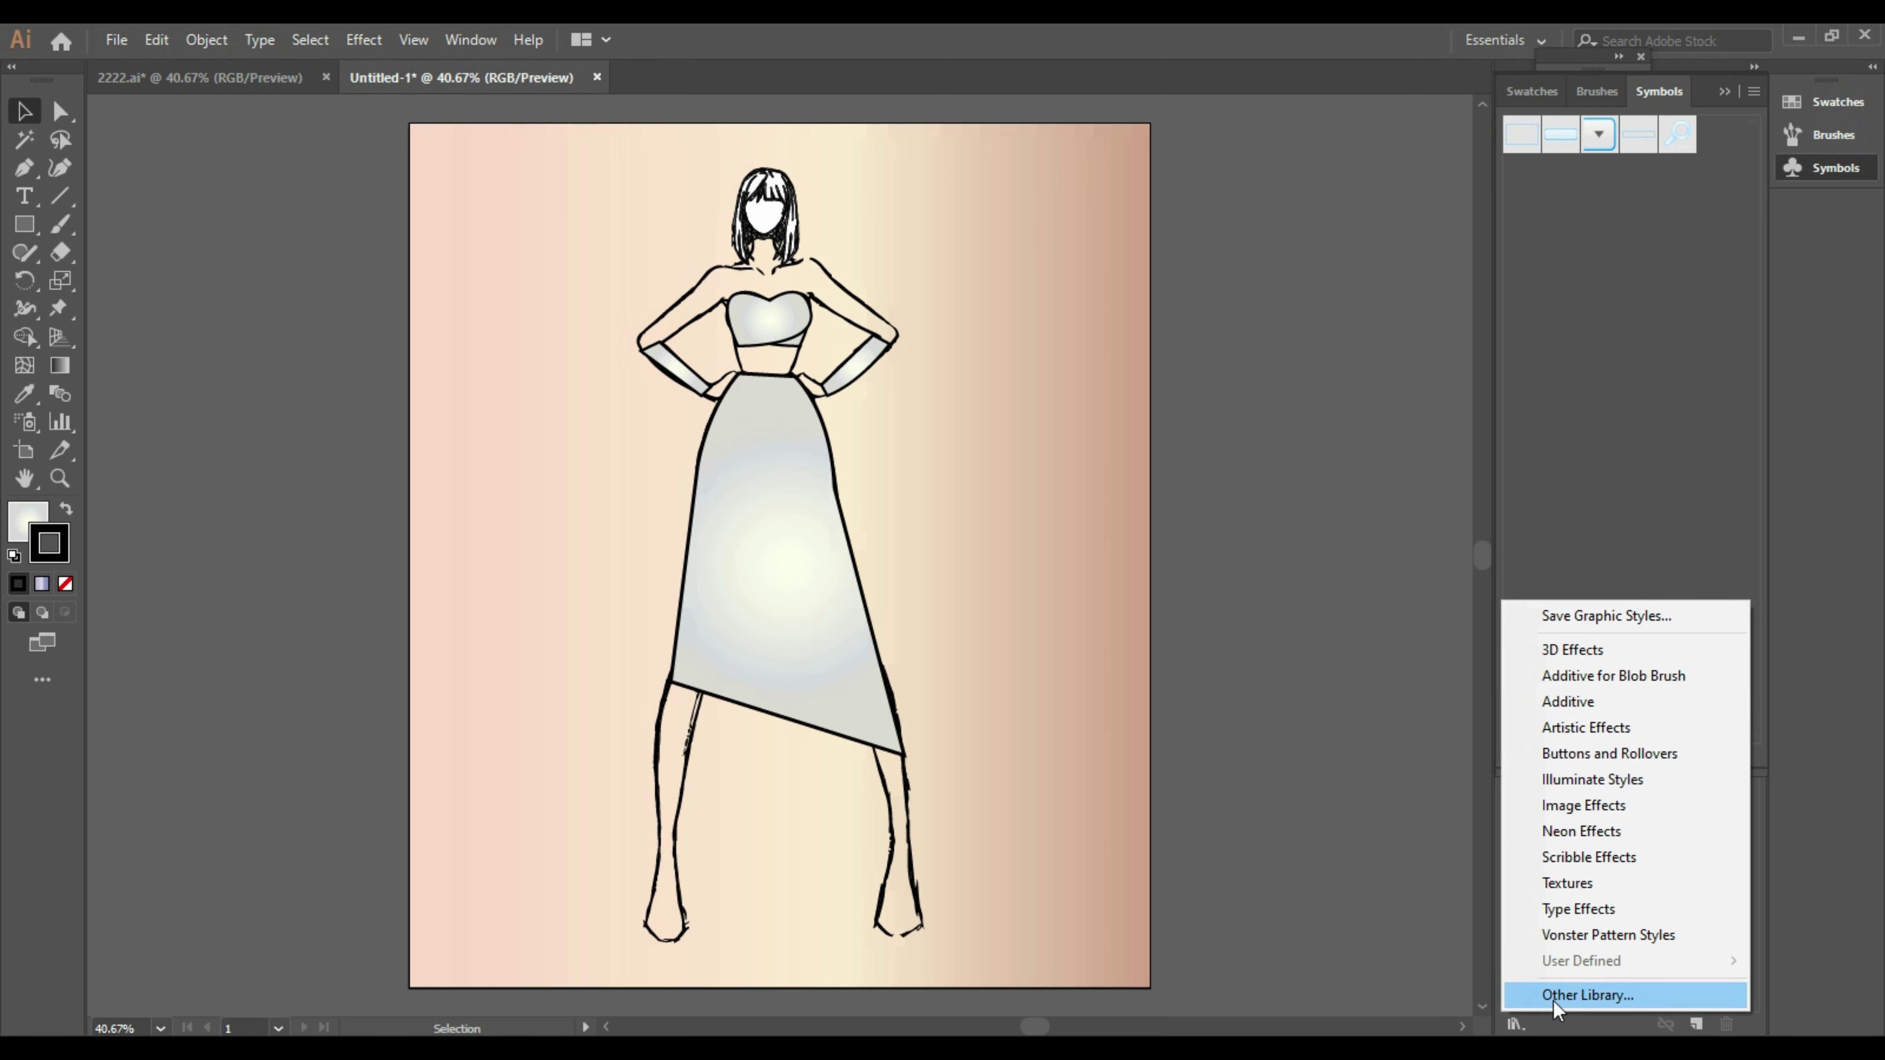
pyautogui.click(1605, 728)
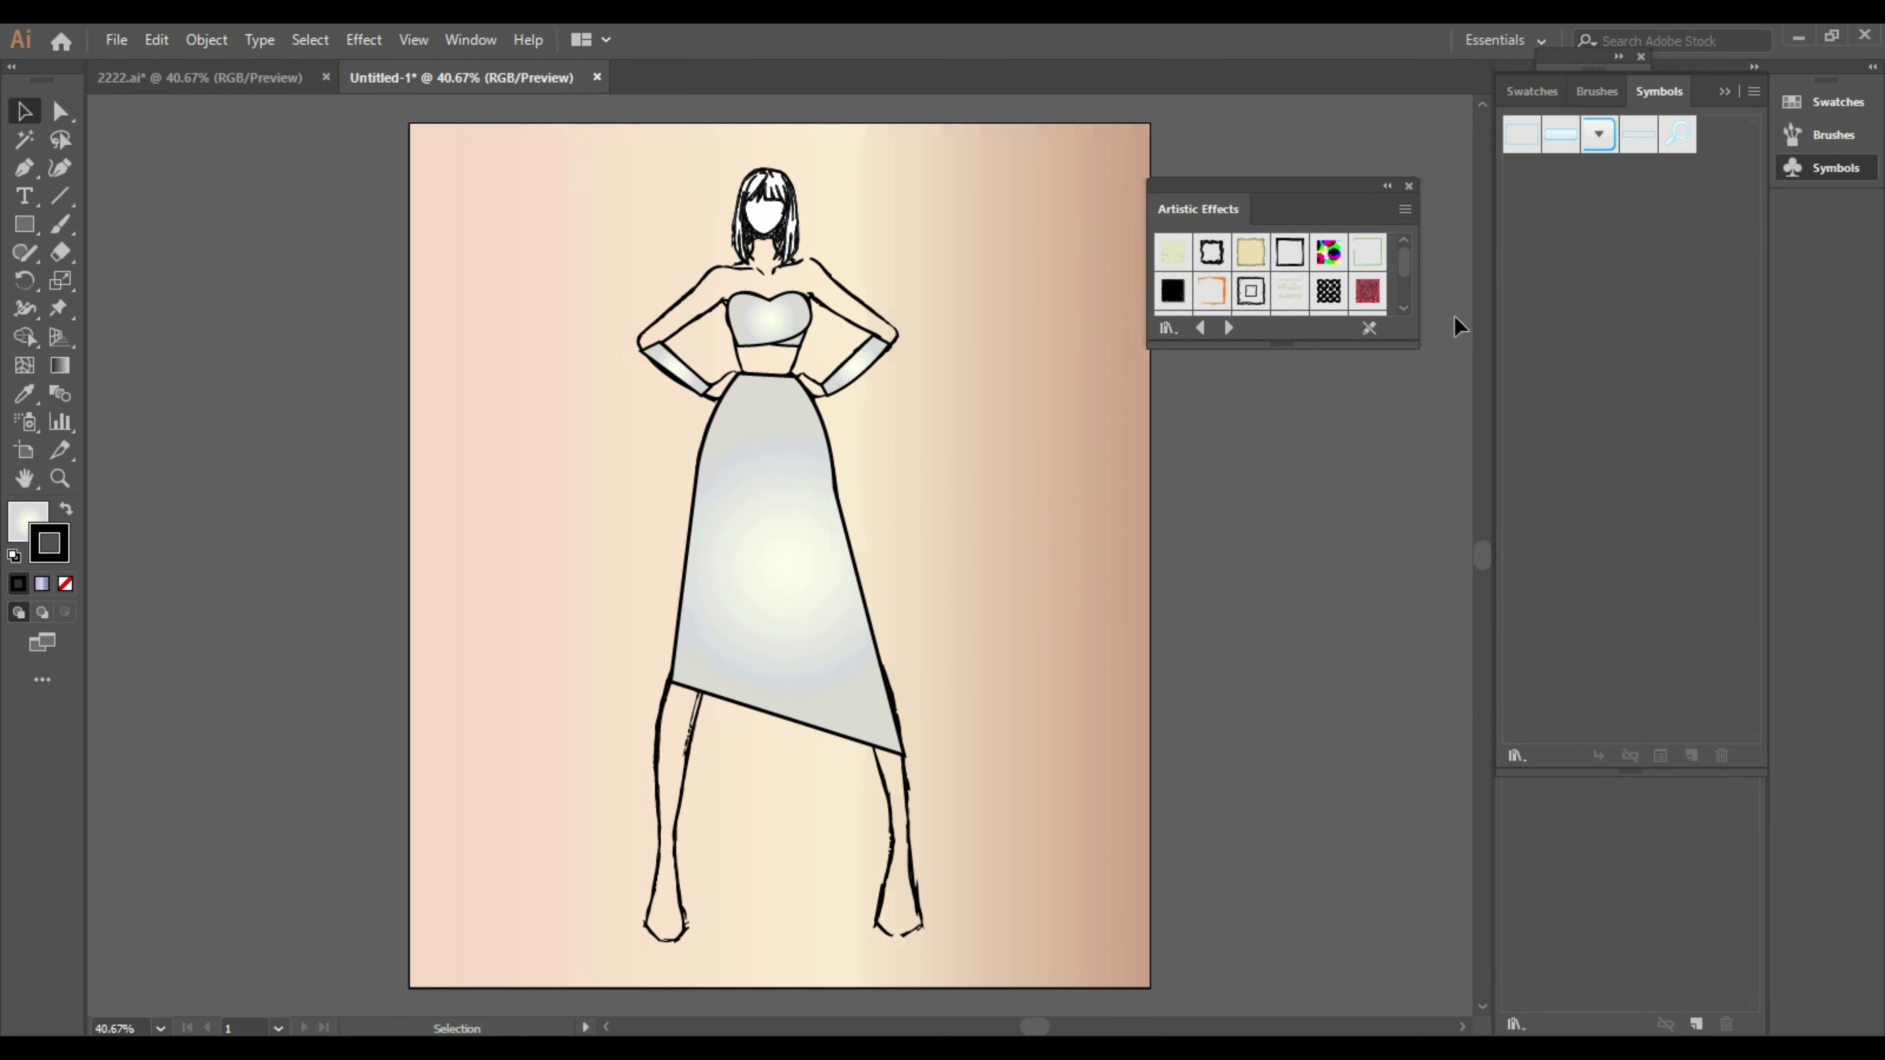
pyautogui.moveTo(1271, 337); pyautogui.dragTo(1282, 915)
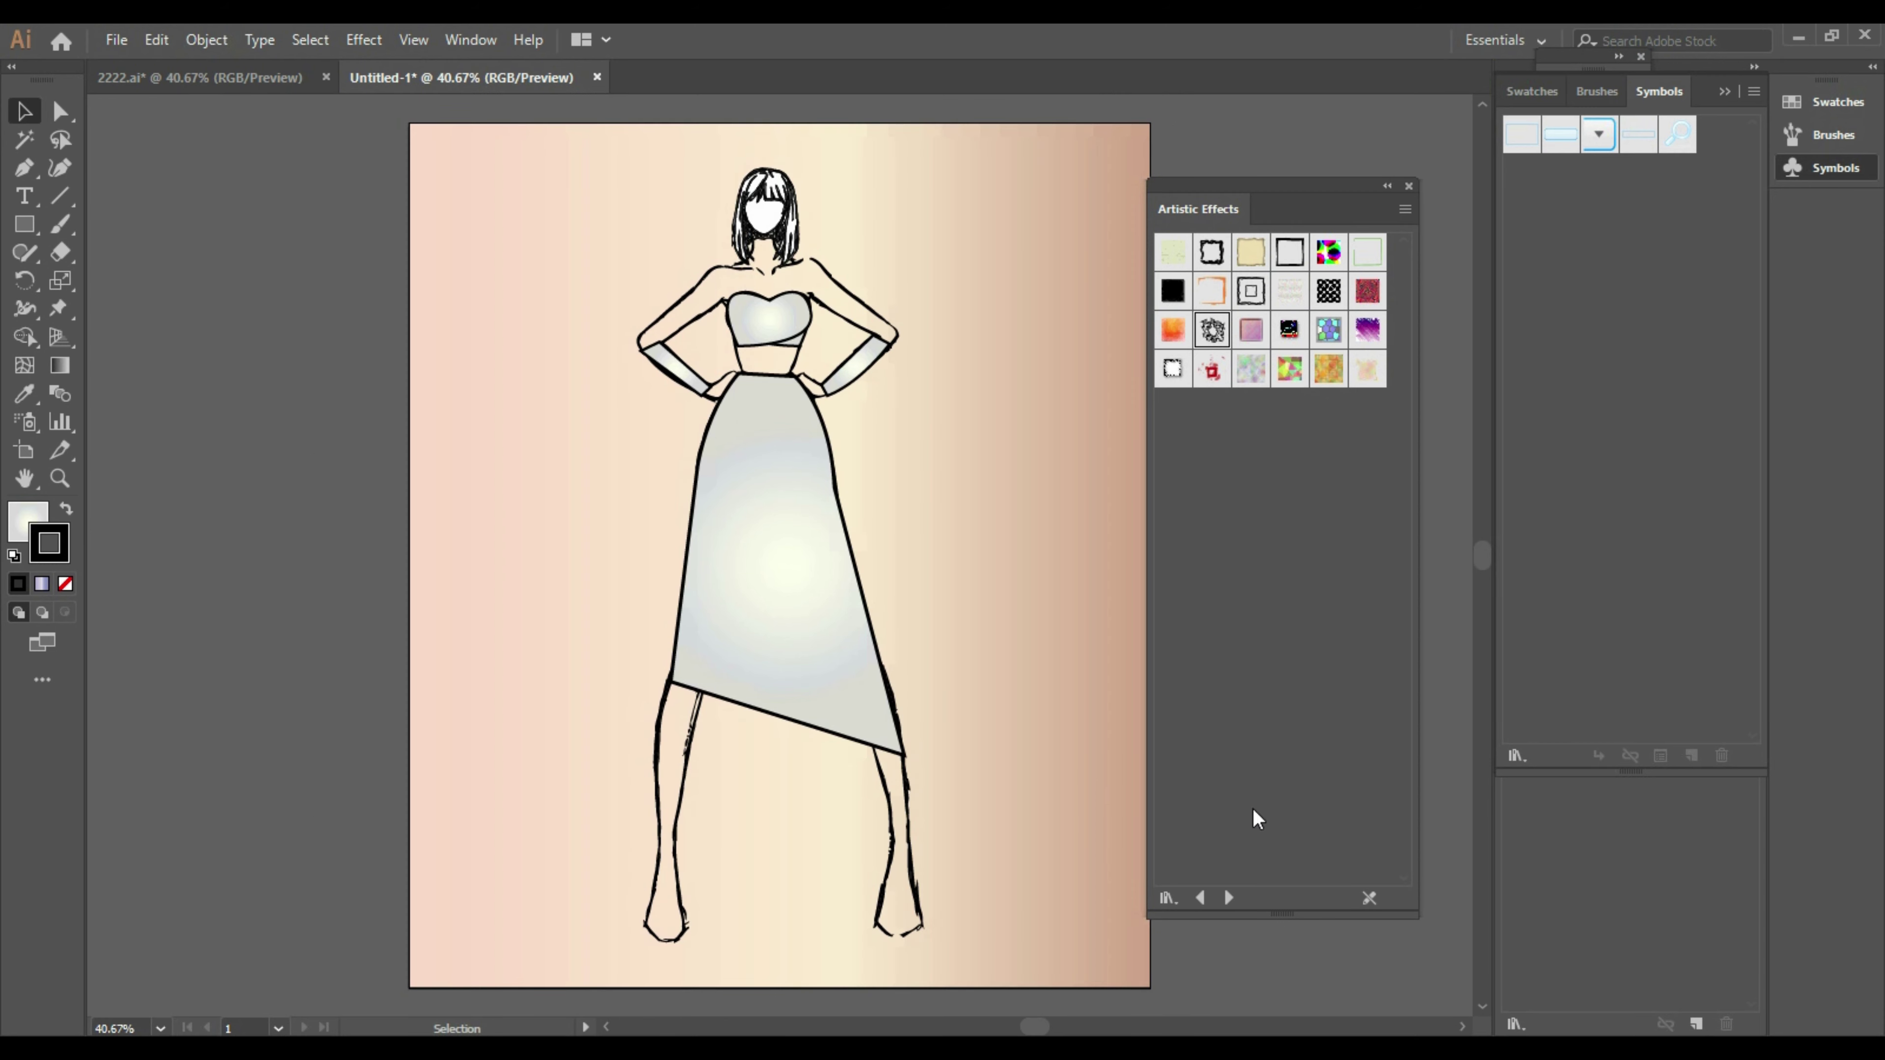
pyautogui.click(1168, 899)
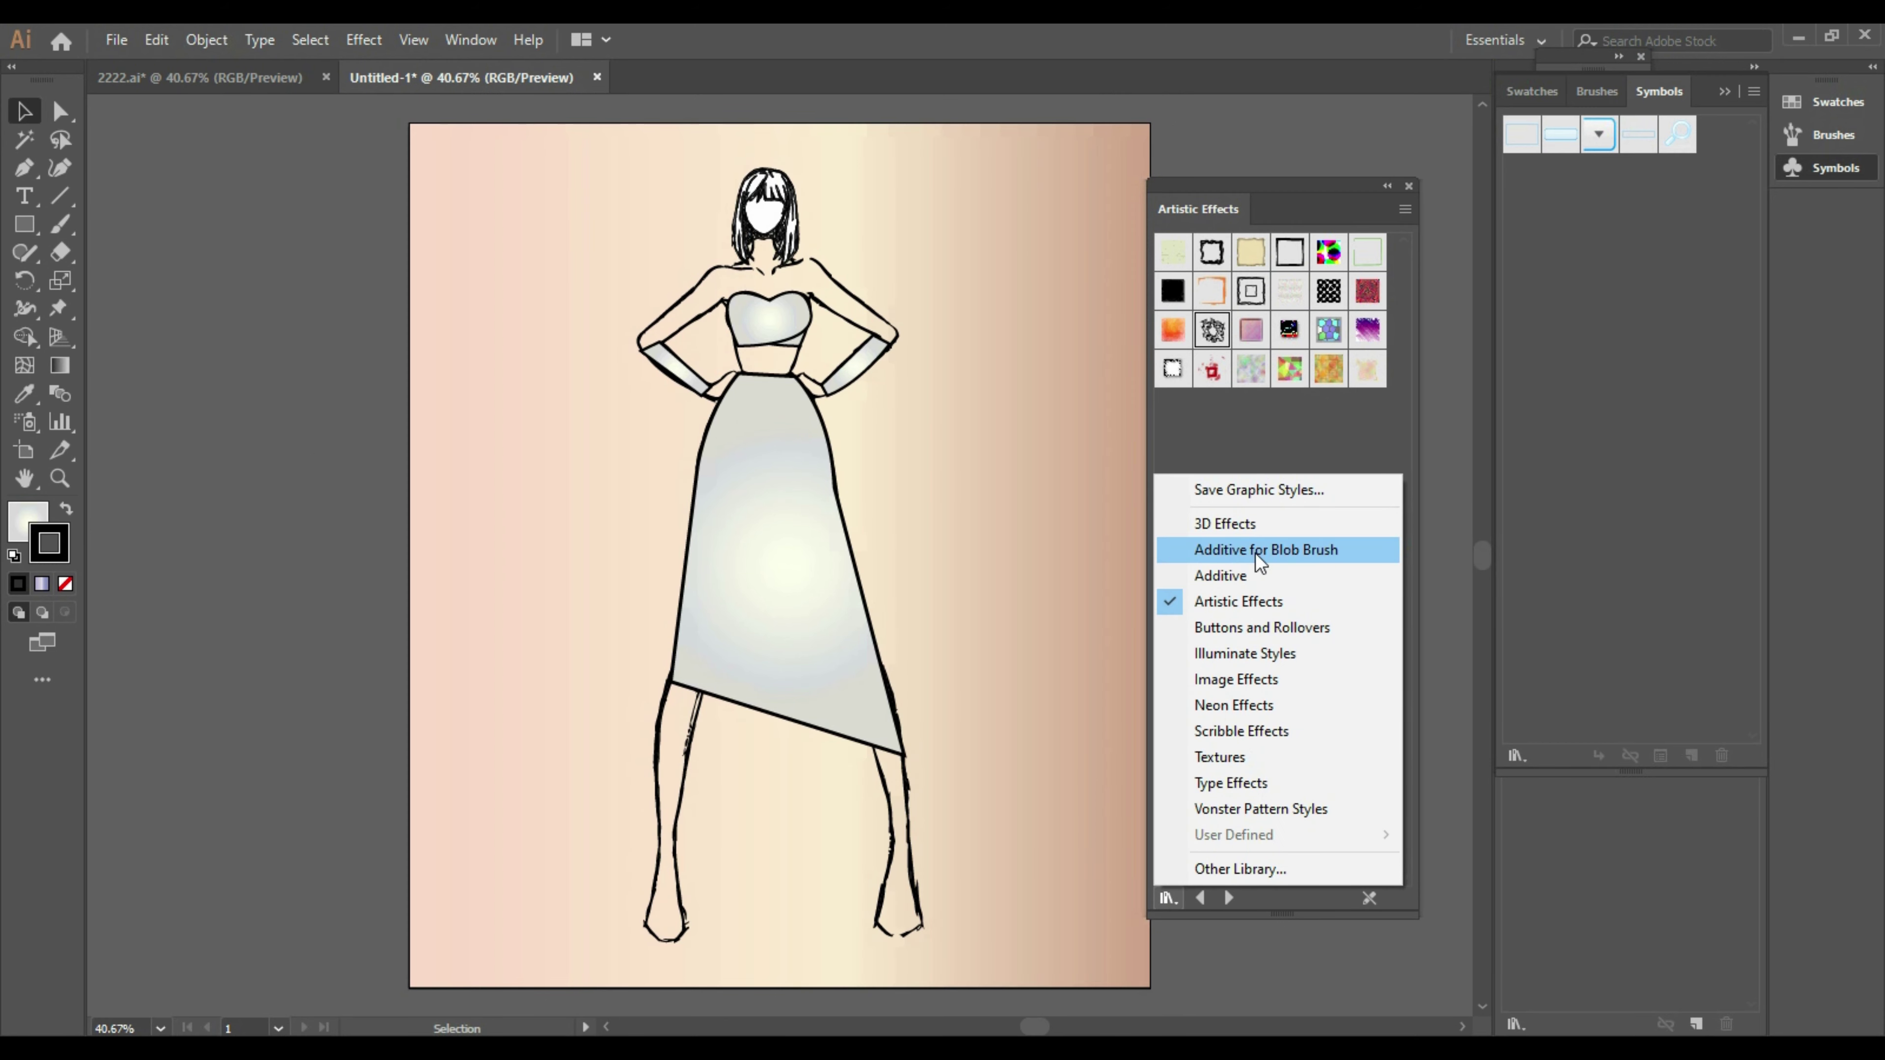
pyautogui.click(1408, 186)
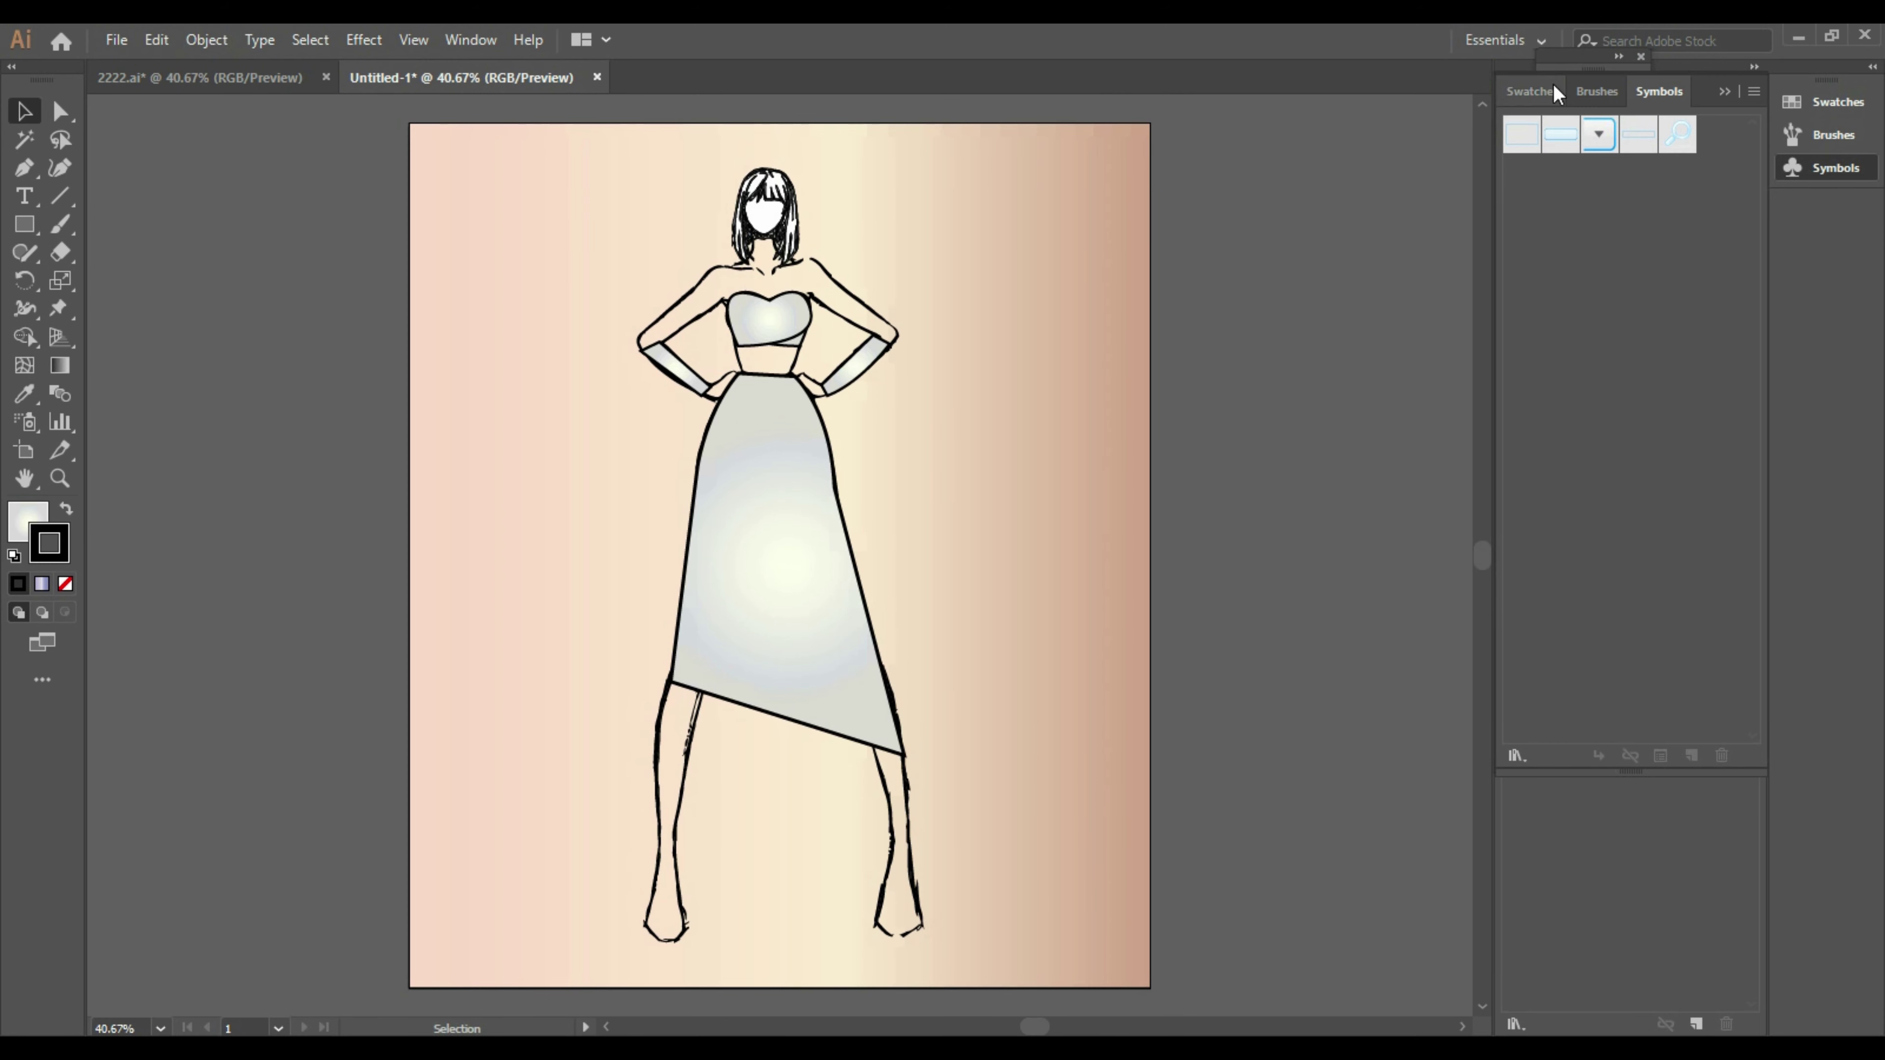
# Open the Nature_Foliage pattern swatches and draw a rectangle left of the artboard
pyautogui.click(1531, 91)
pyautogui.click(1508, 752)
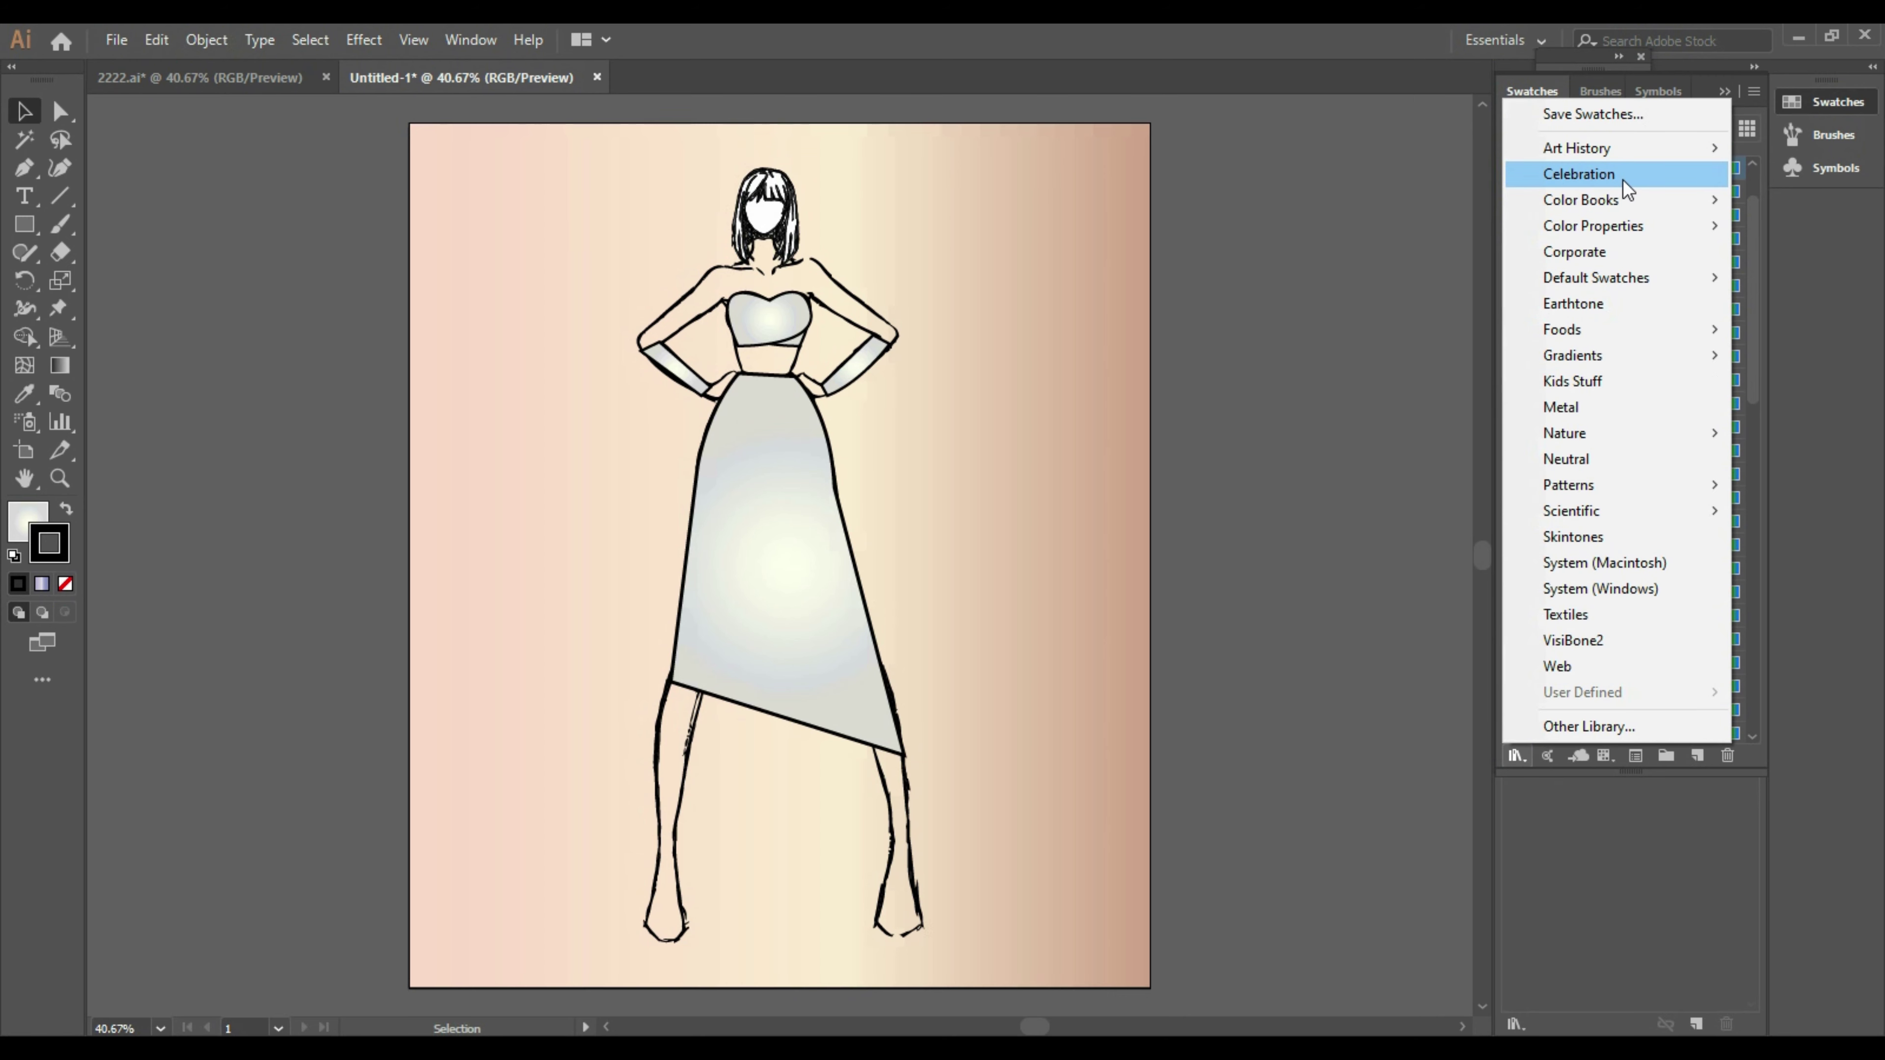
pyautogui.moveTo(1384, 511)
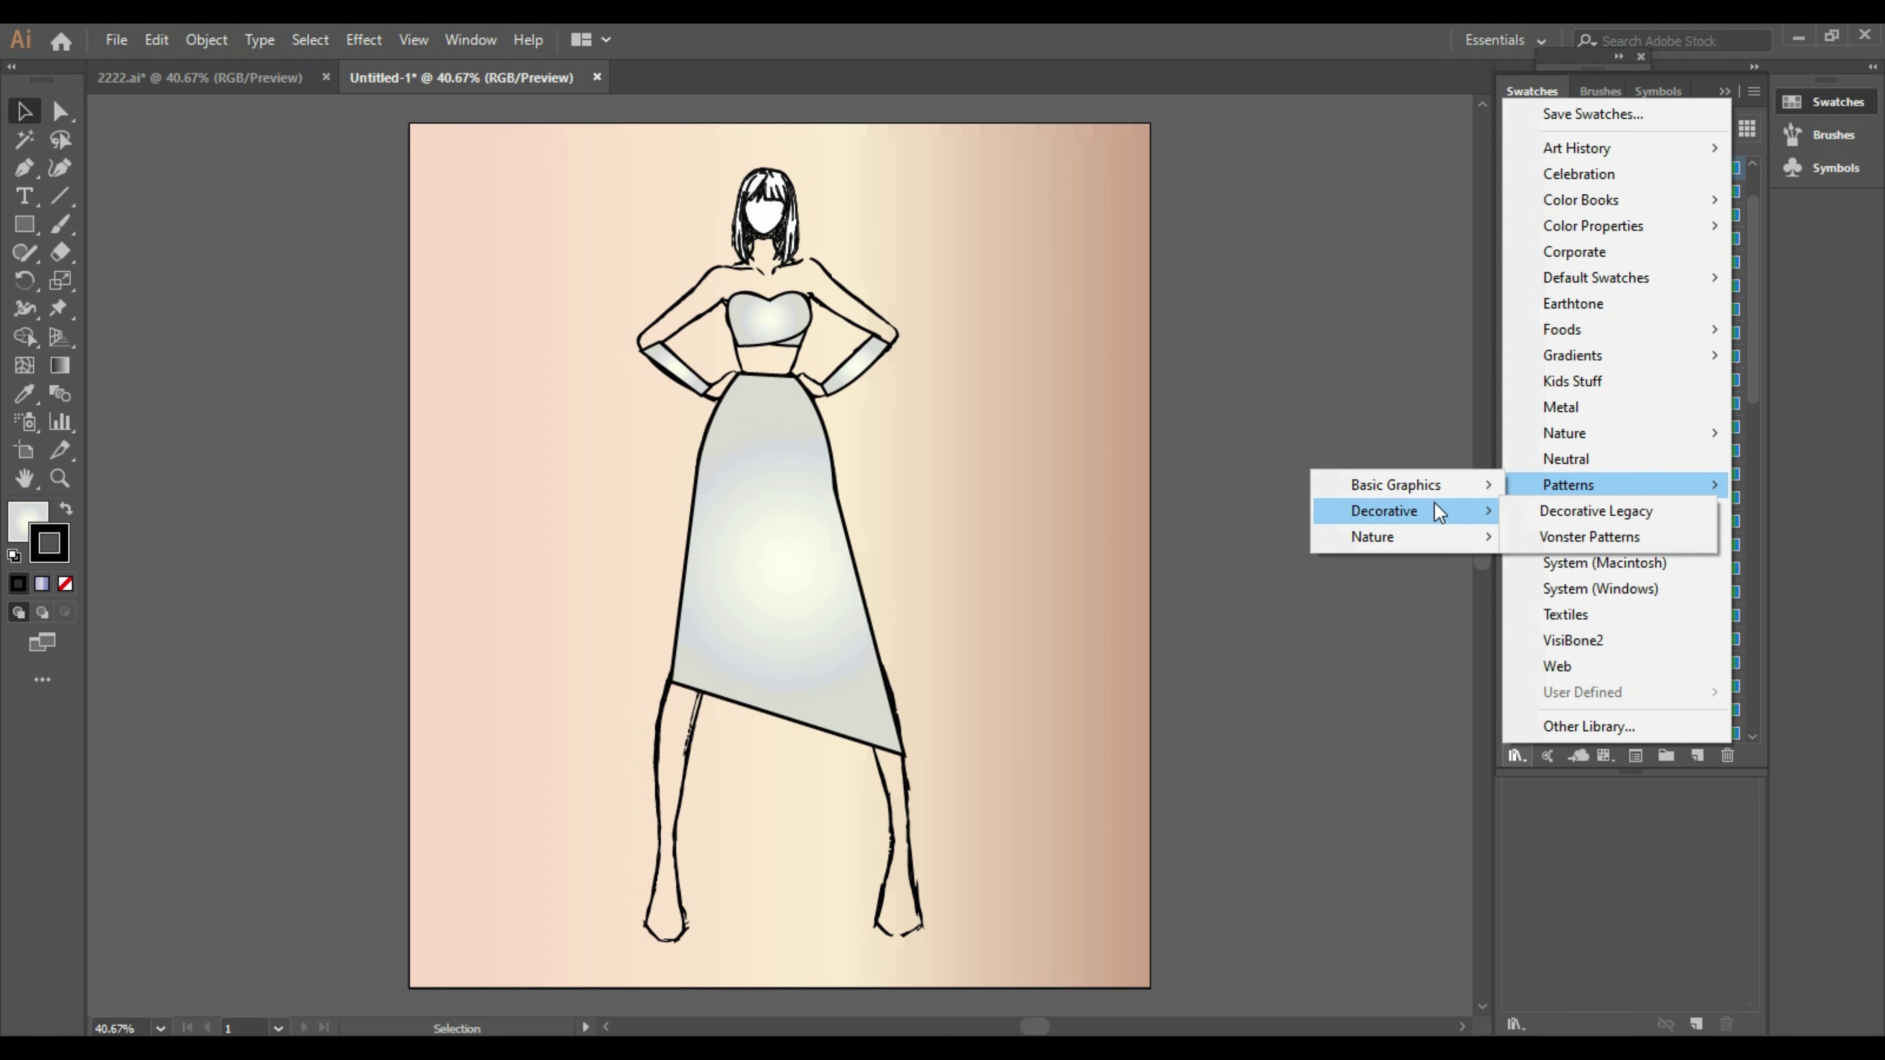
pyautogui.click(1583, 512)
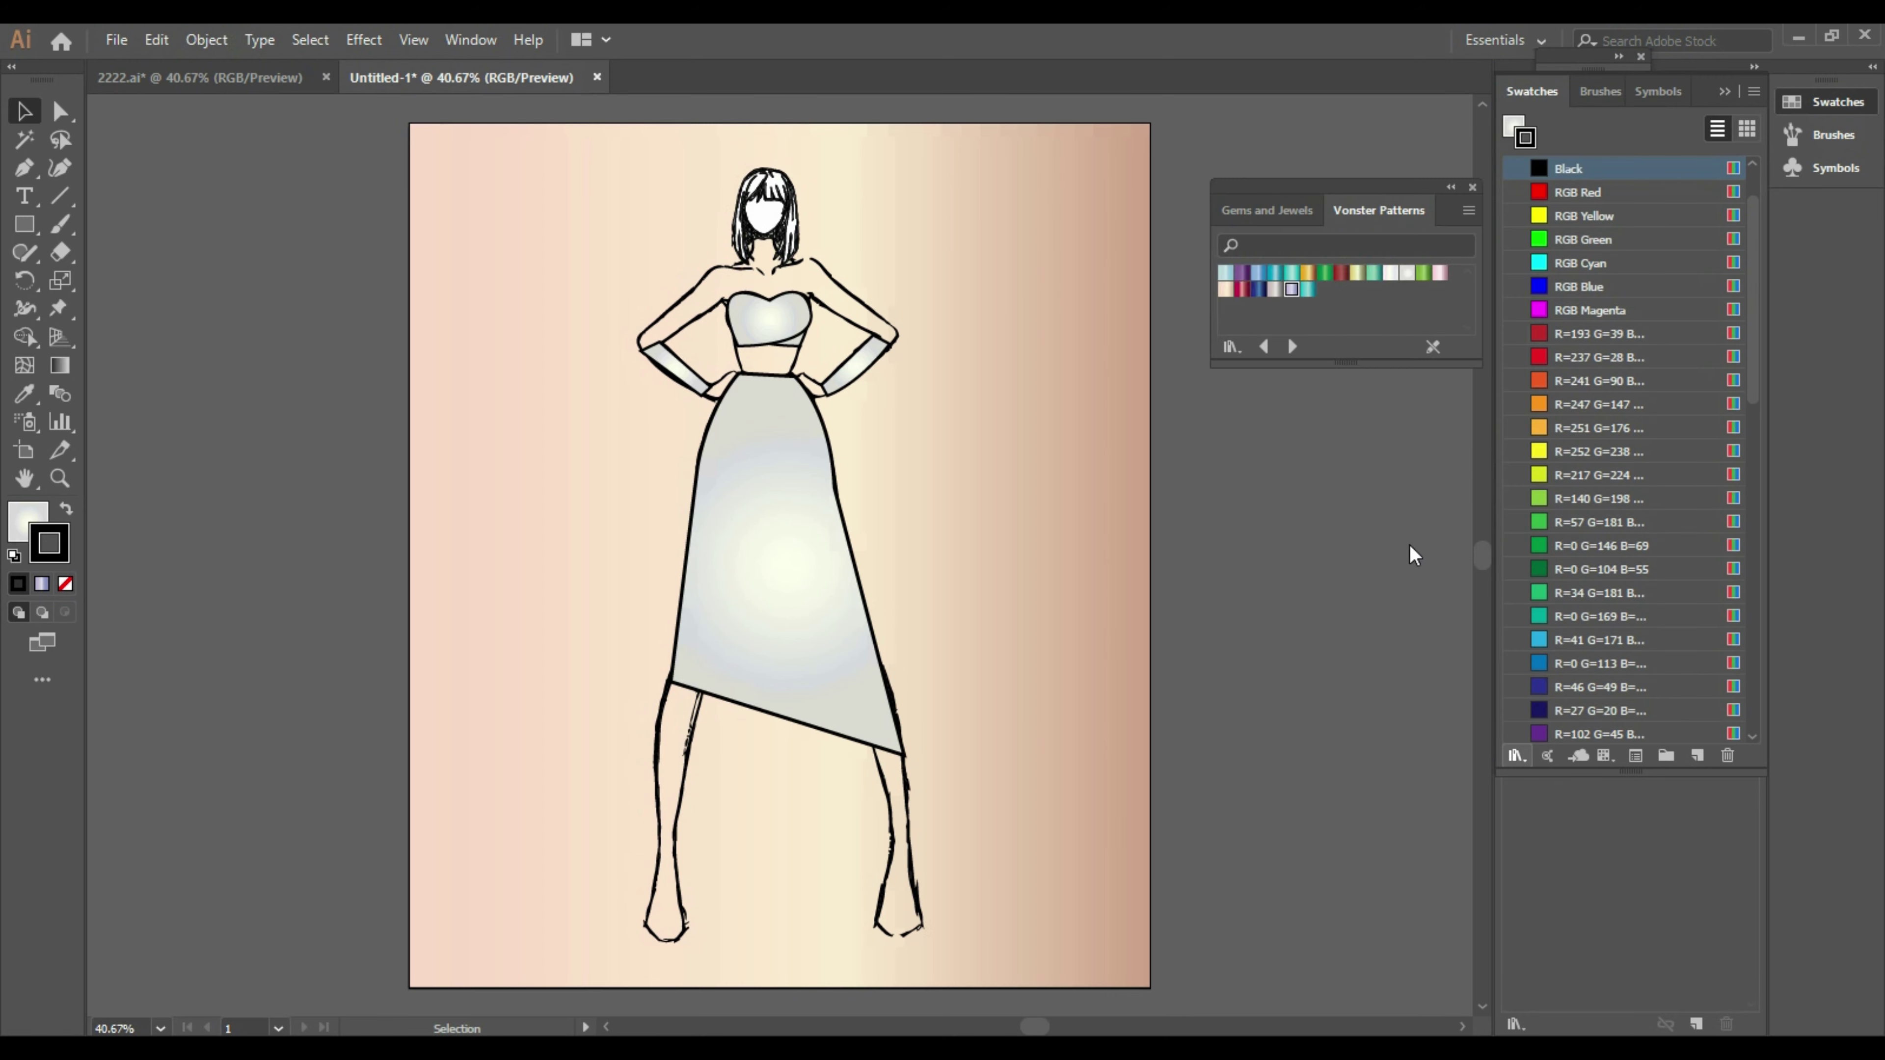
pyautogui.click(1272, 342)
pyautogui.click(1271, 340)
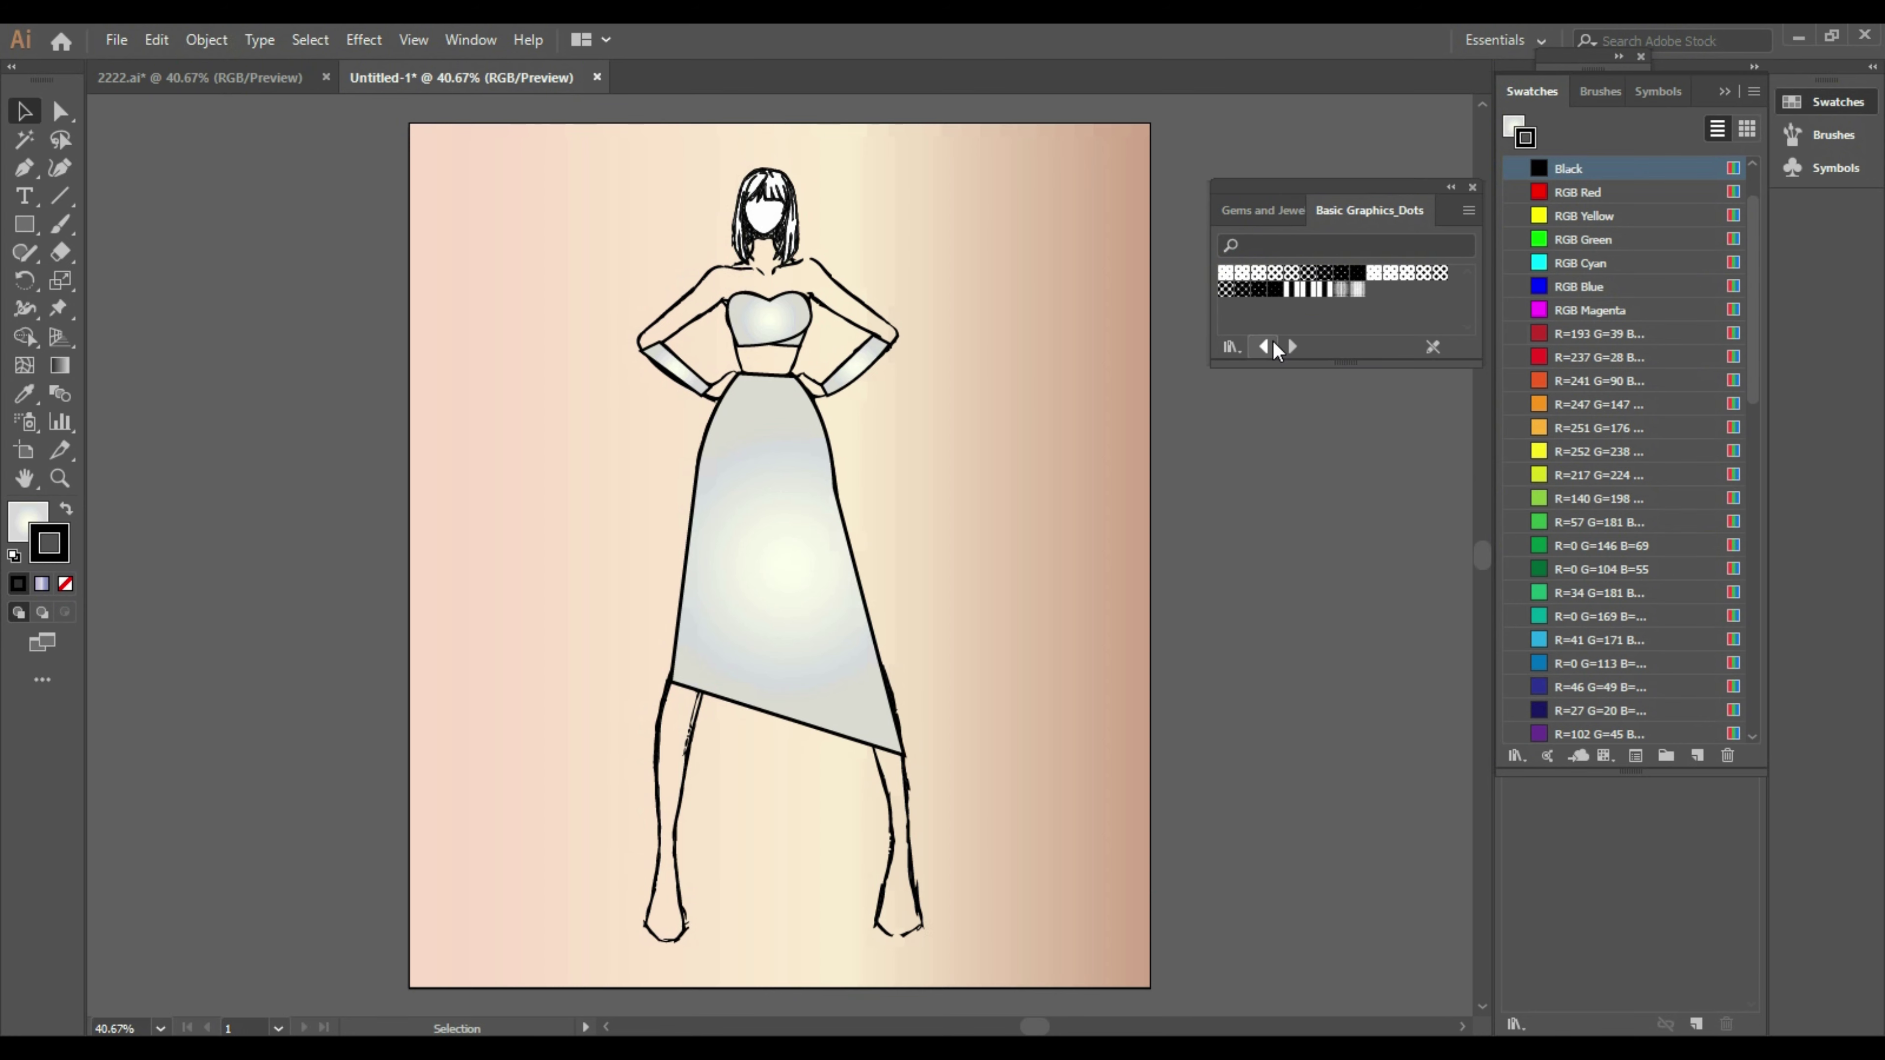
pyautogui.click(1231, 347)
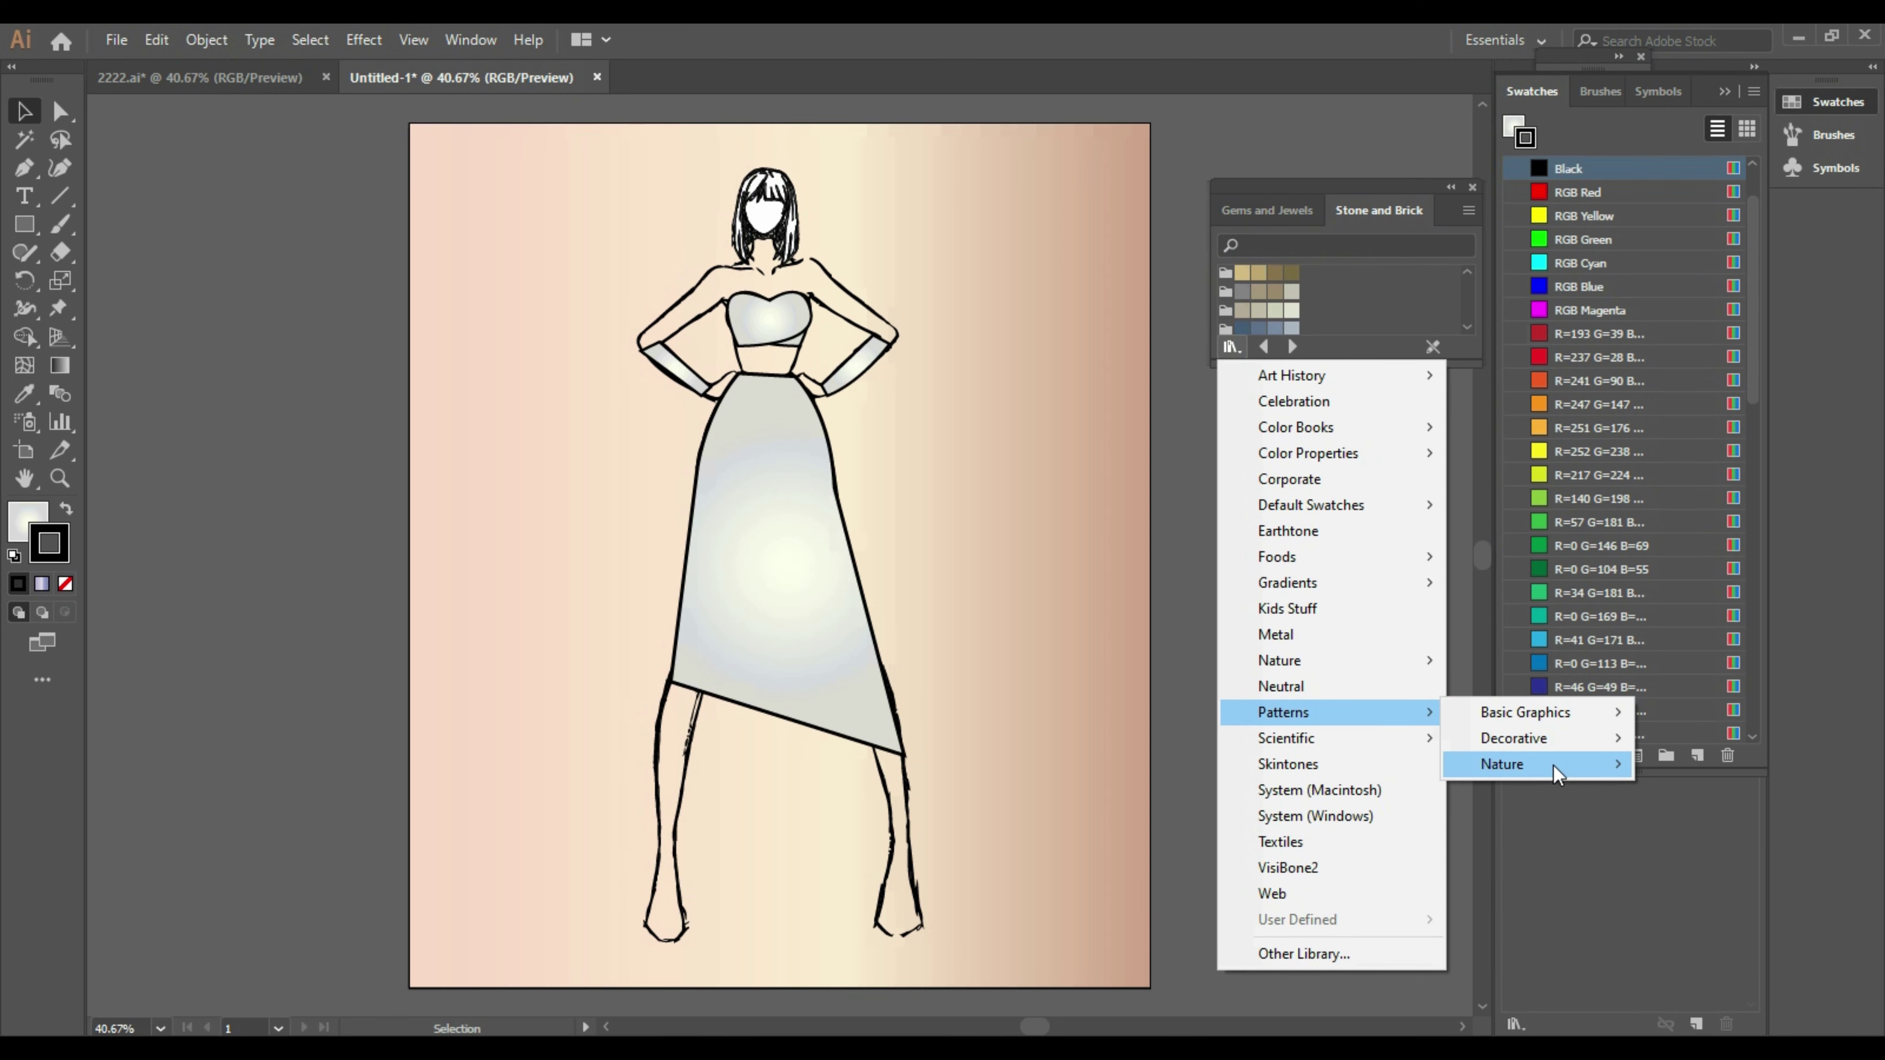
pyautogui.click(1706, 786)
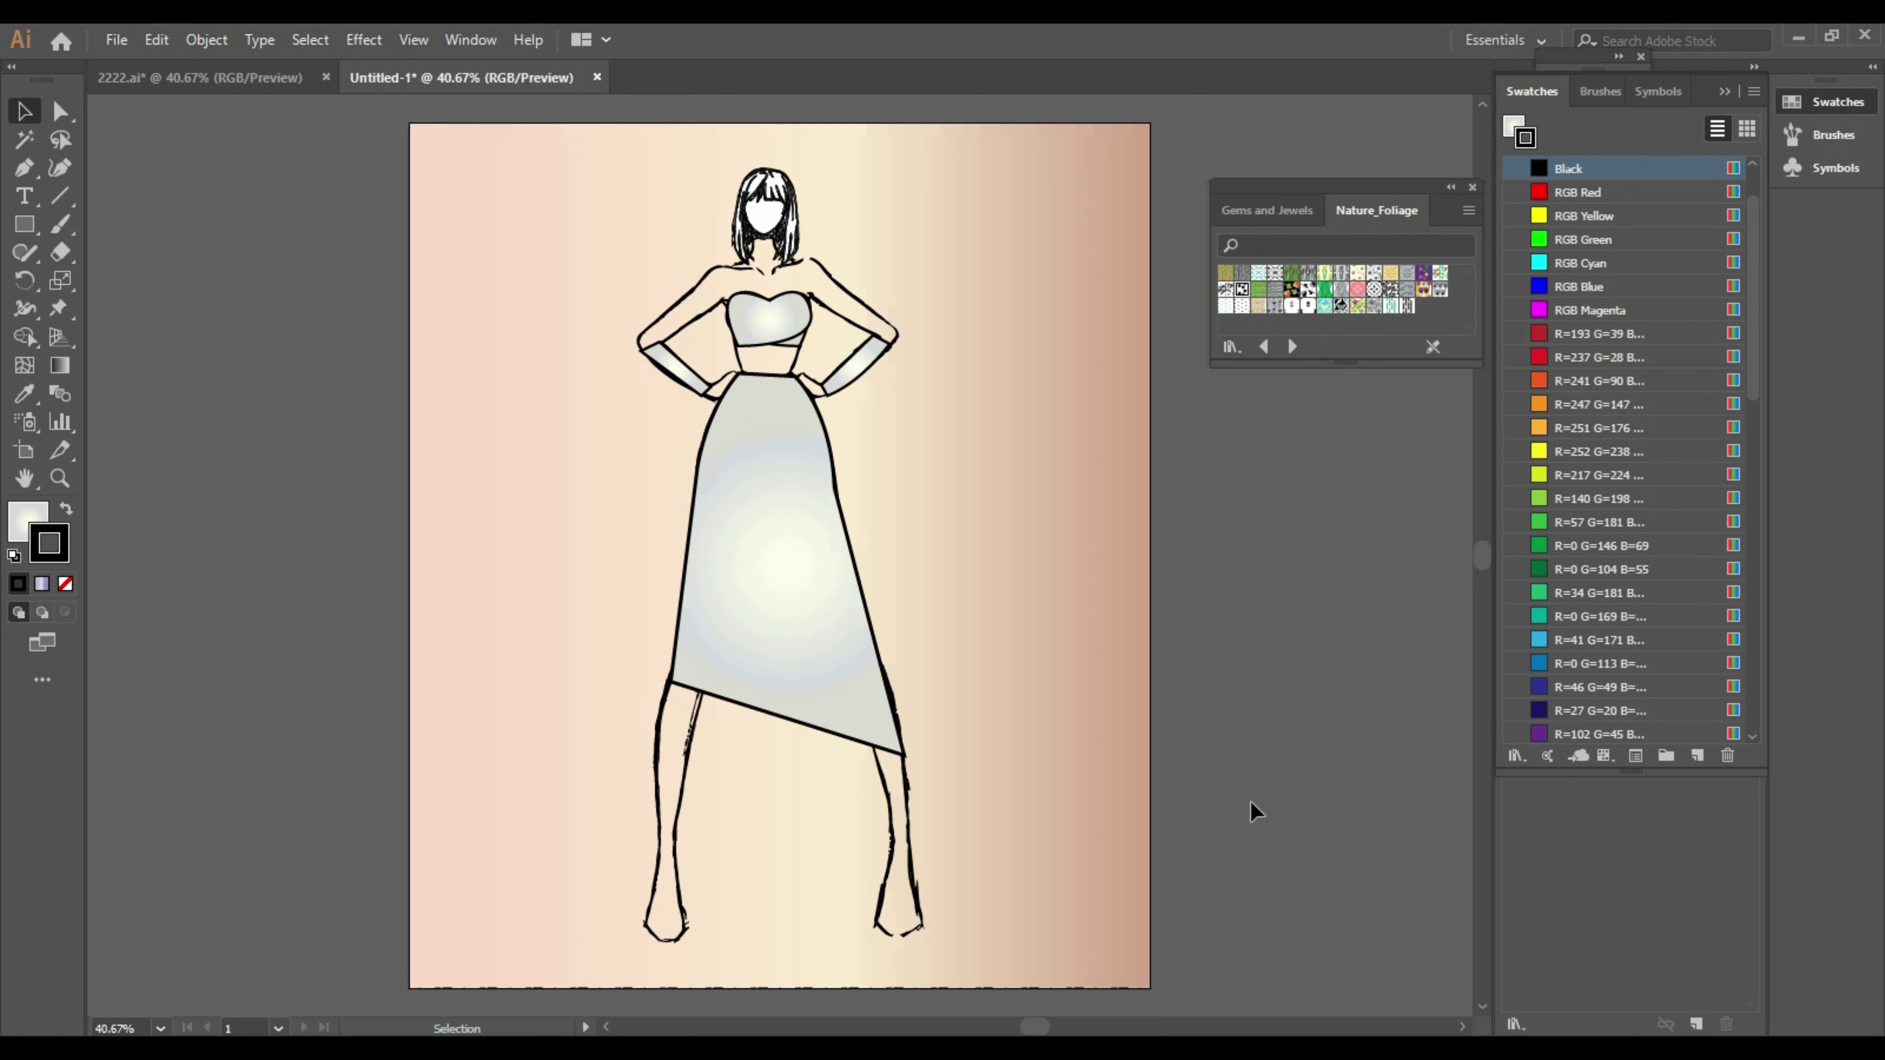
pyautogui.moveTo(222, 432); pyautogui.dragTo(340, 604)
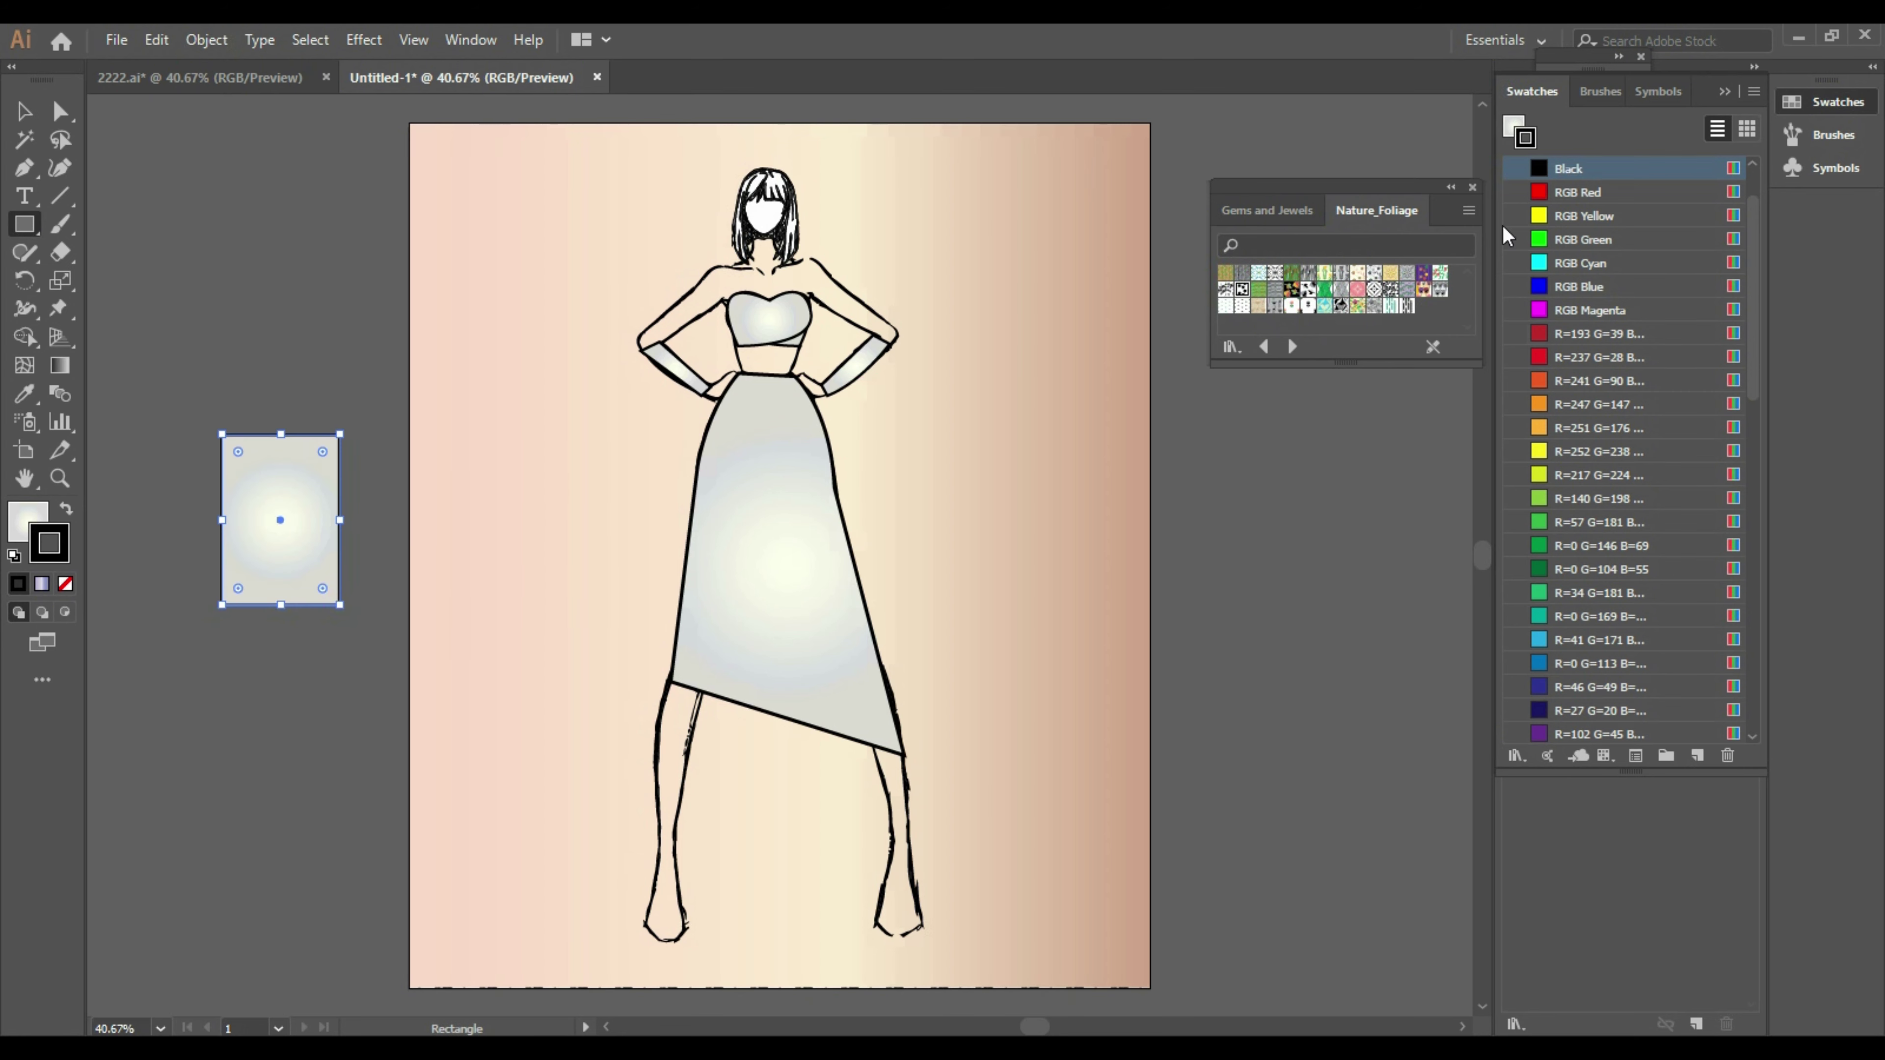
# Fill the spare rectangle with the Fall Leaves pattern and move it down-left
pyautogui.click(1250, 295)
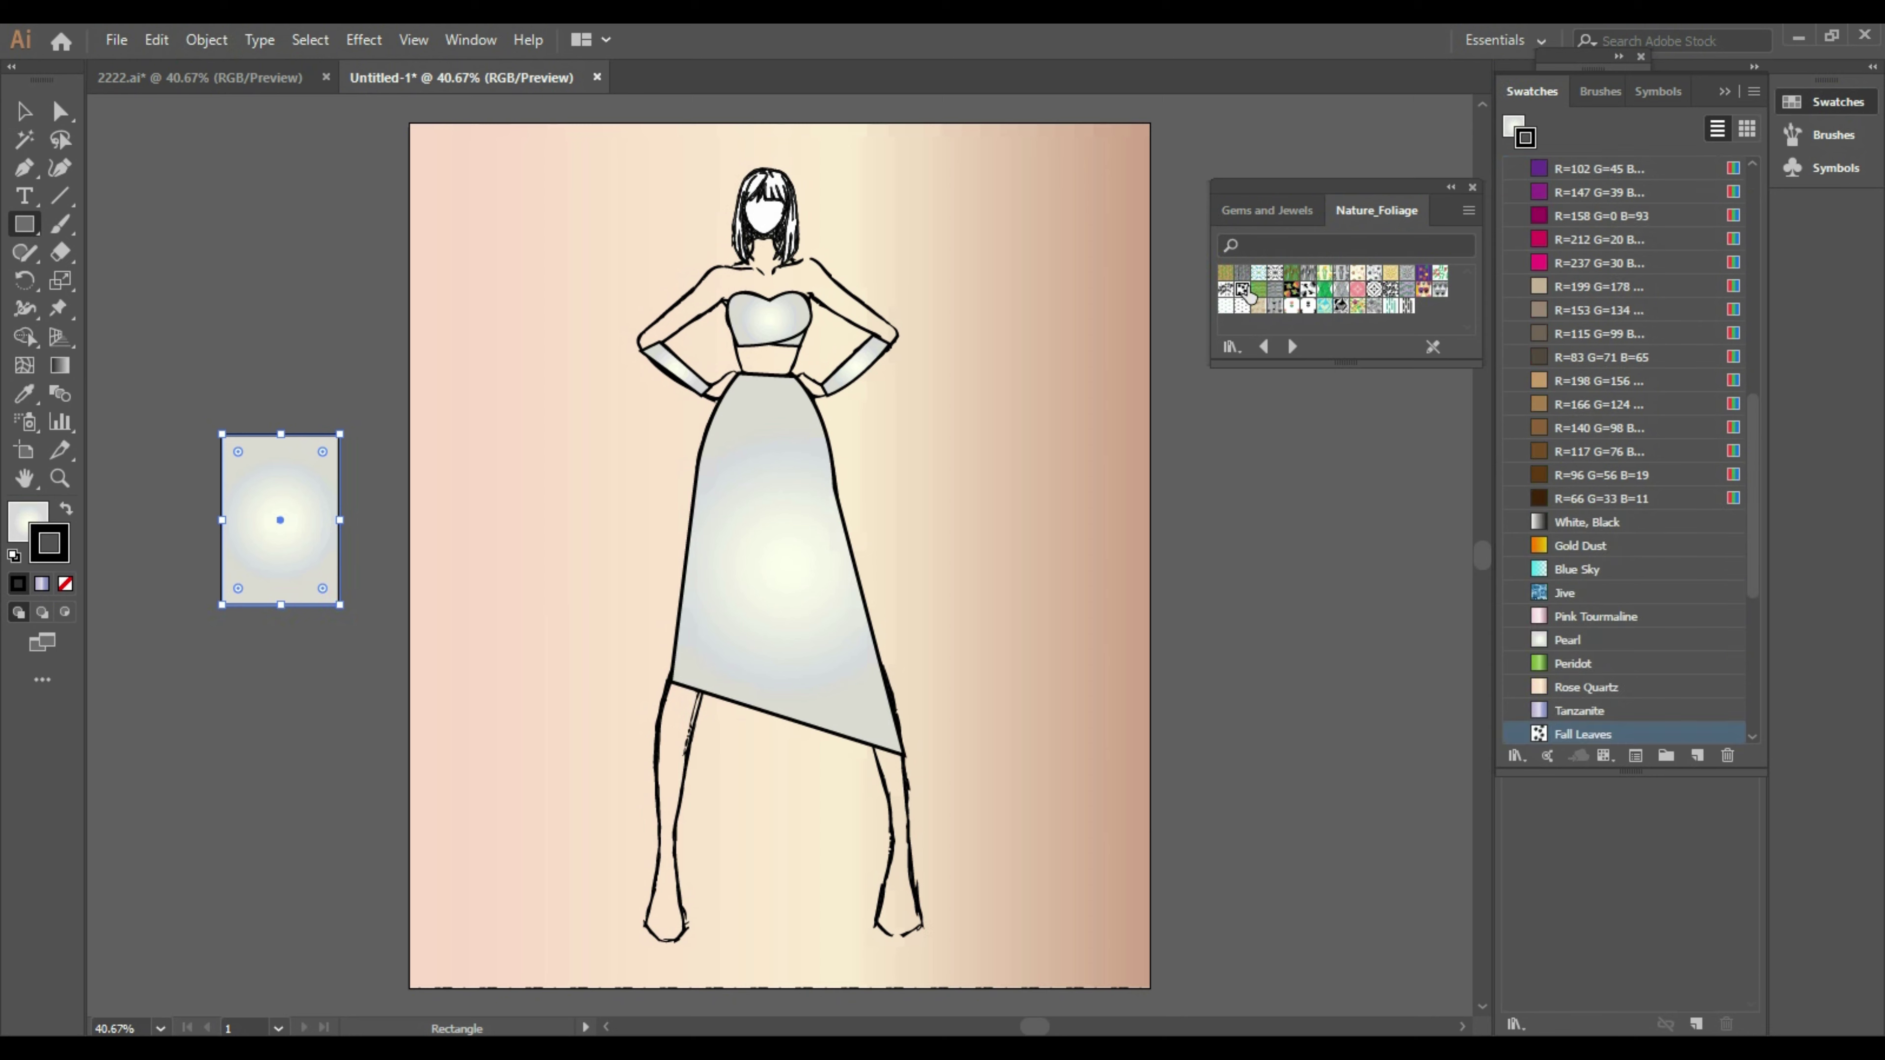
pyautogui.click(67, 509)
pyautogui.press('v')
pyautogui.rightClick(299, 565)
pyautogui.click(253, 592)
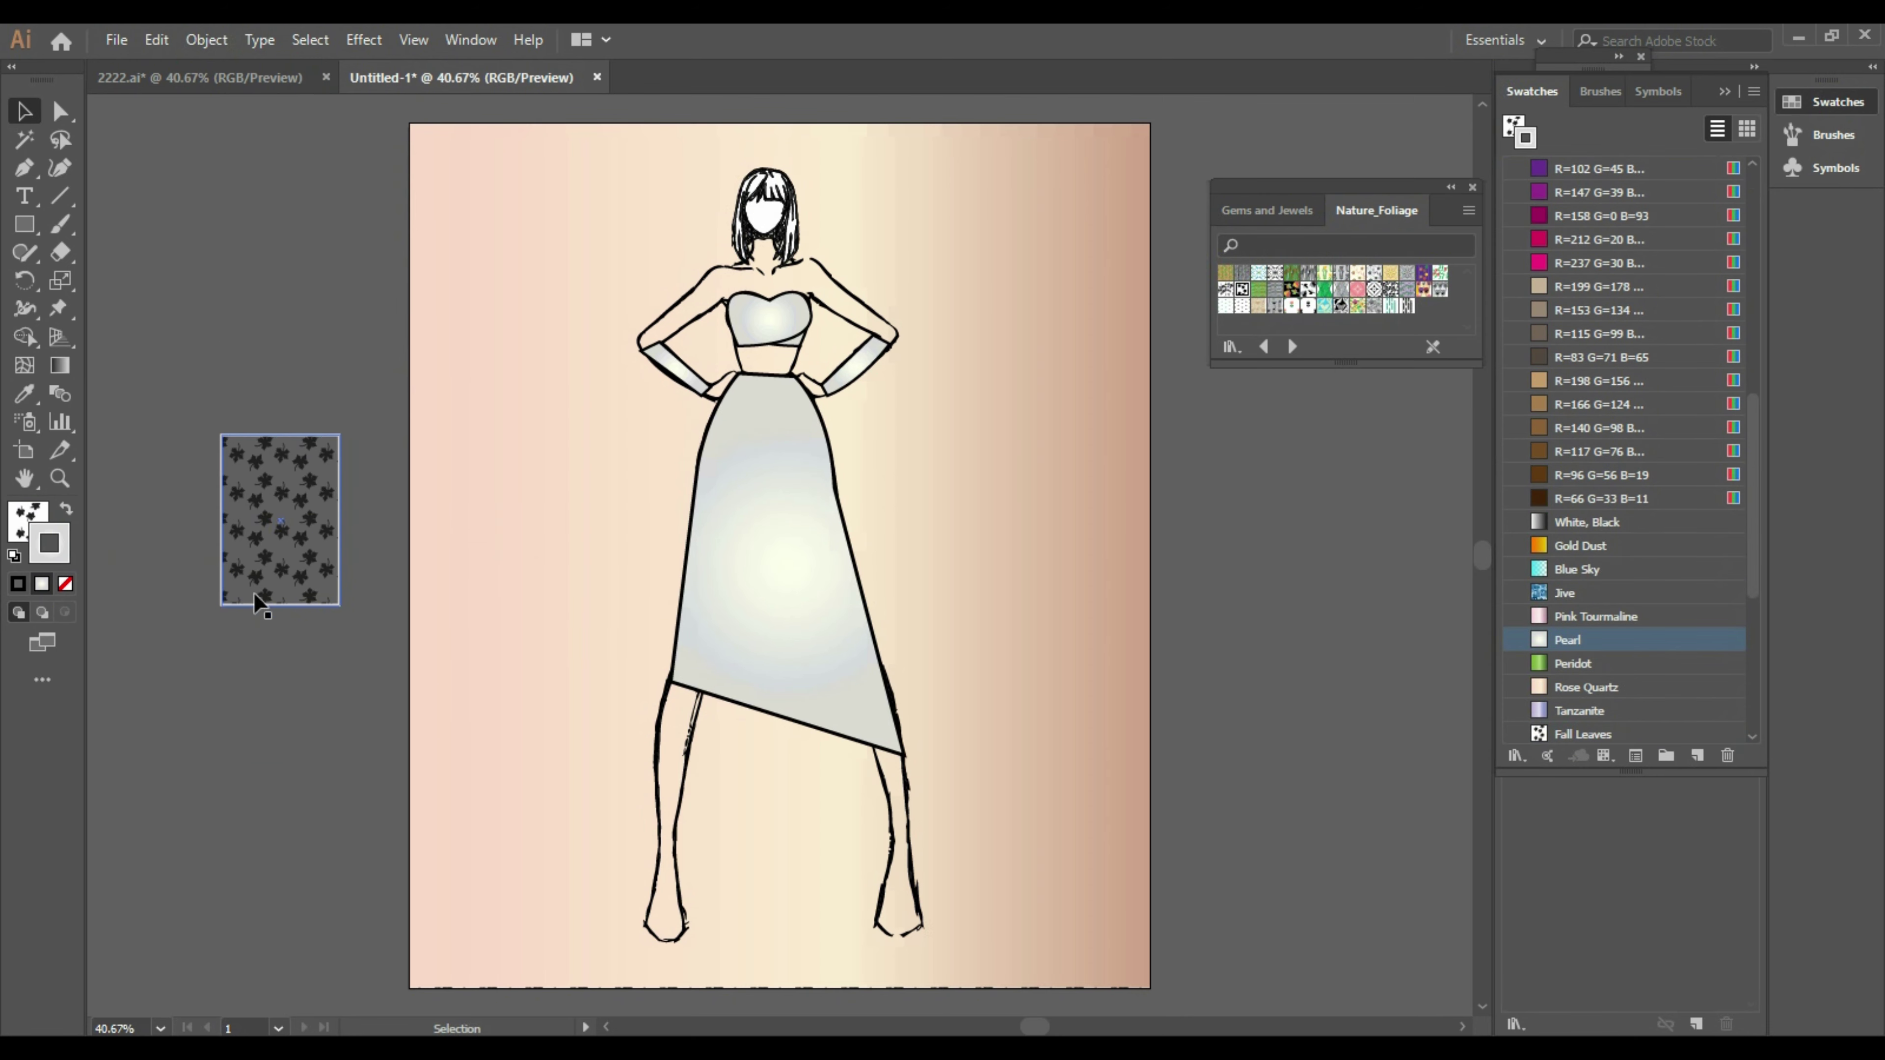
pyautogui.moveTo(254, 593); pyautogui.dragTo(209, 847)
pyautogui.rightClick(245, 750)
pyautogui.click(364, 518)
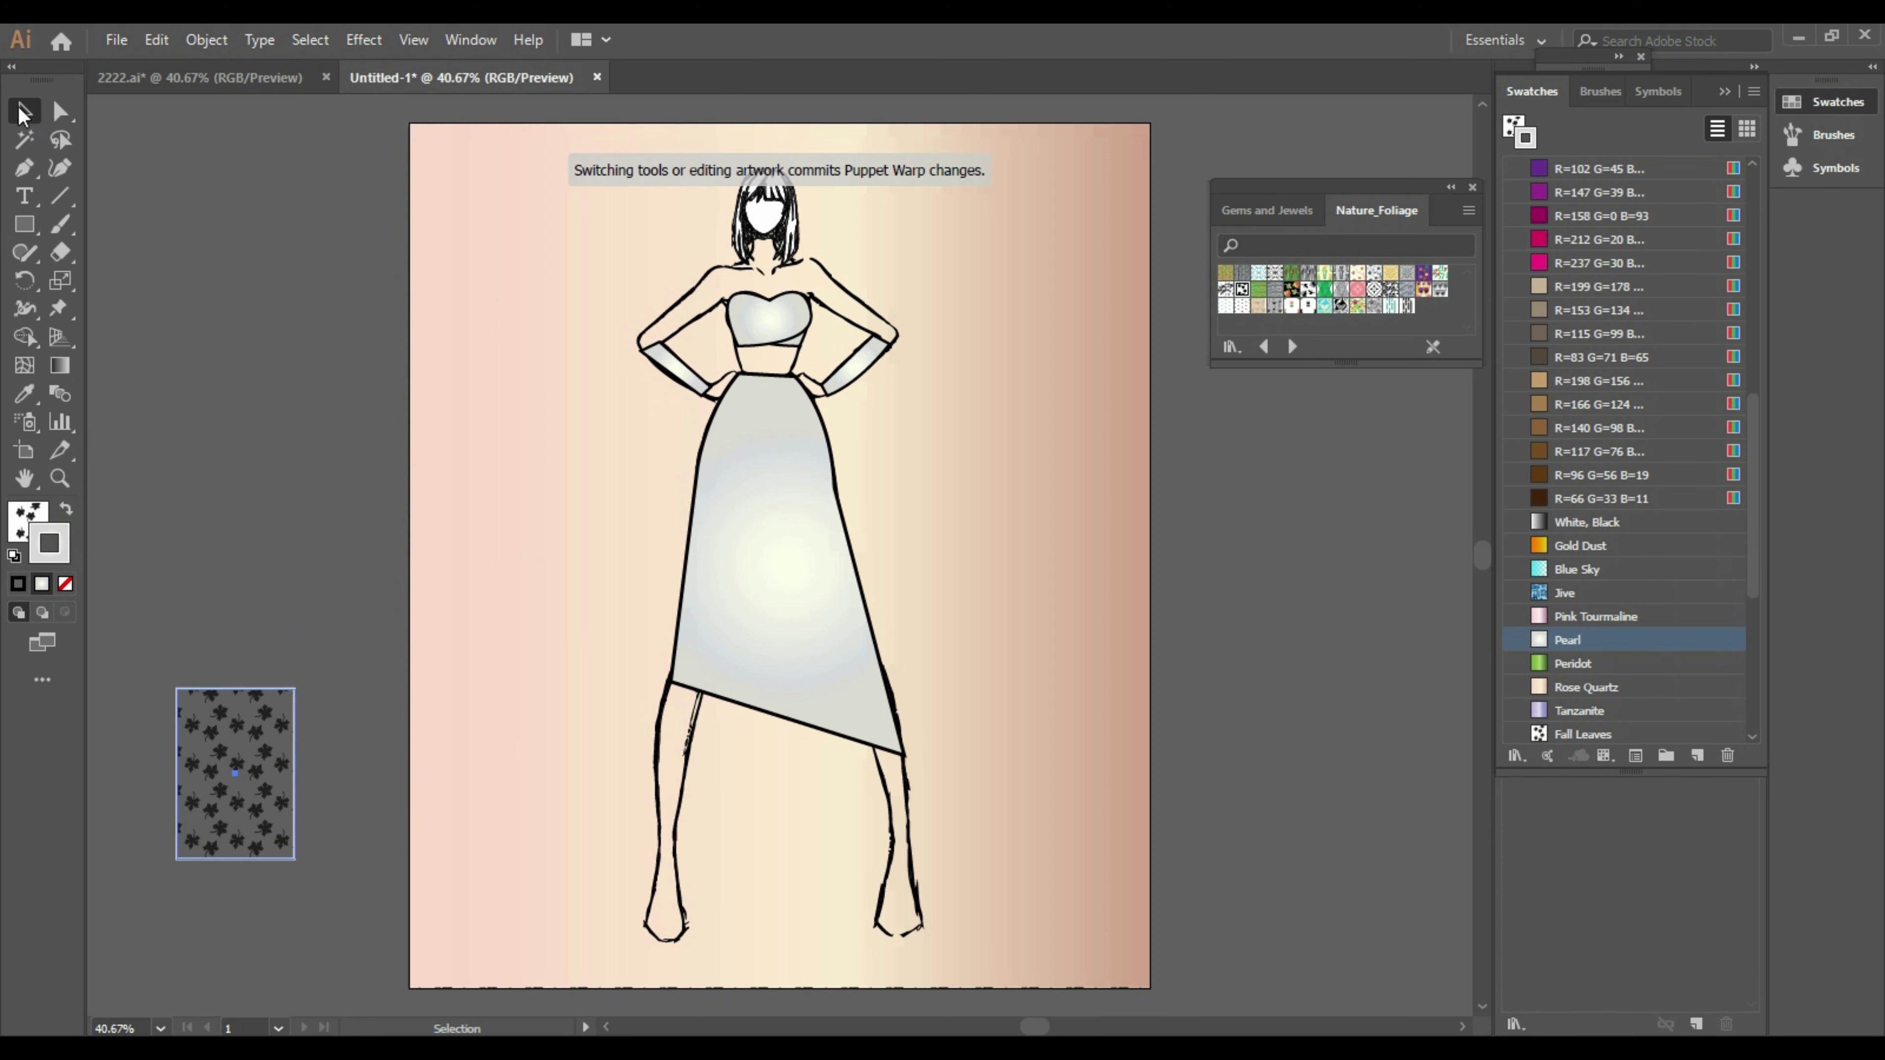
# Draw a small stroke-less ellipse at the left wrist
pyautogui.rightClick(25, 224)
pyautogui.click(112, 281)
pyautogui.moveTo(638, 334); pyautogui.dragTo(664, 359)
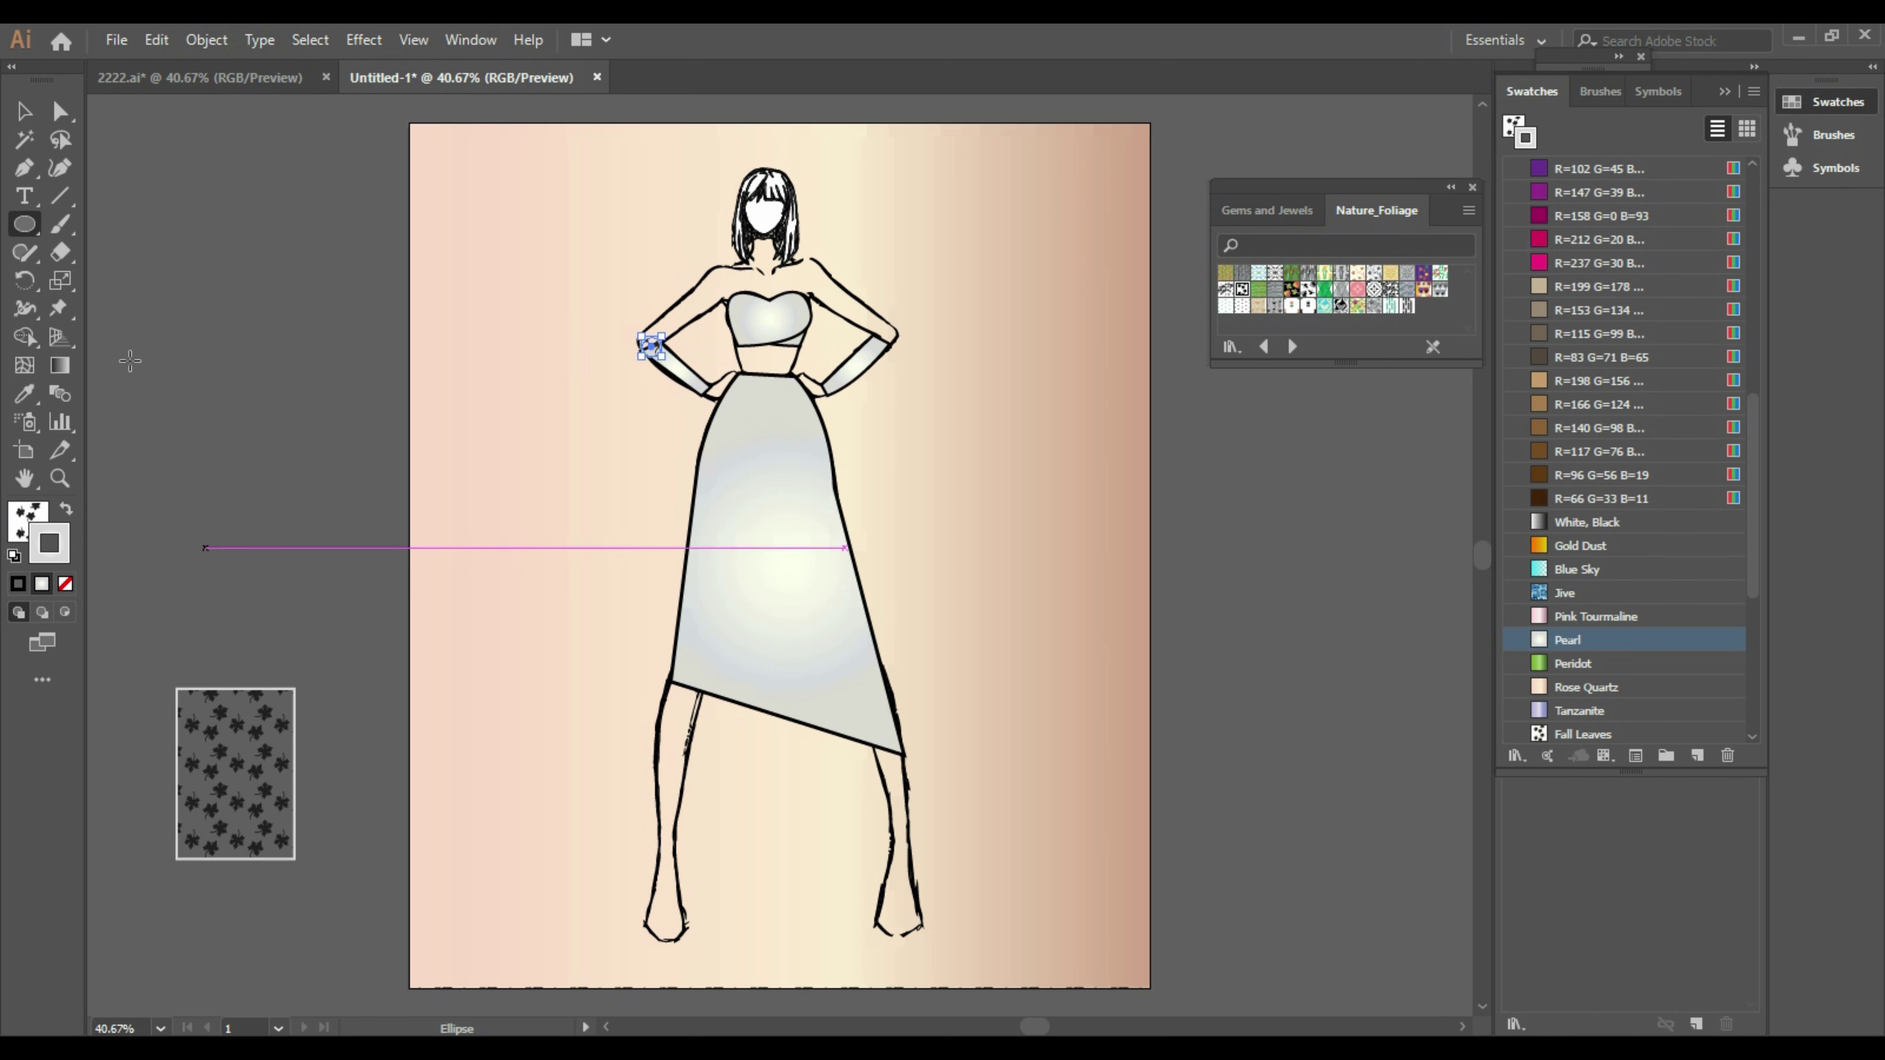
pyautogui.press('v')
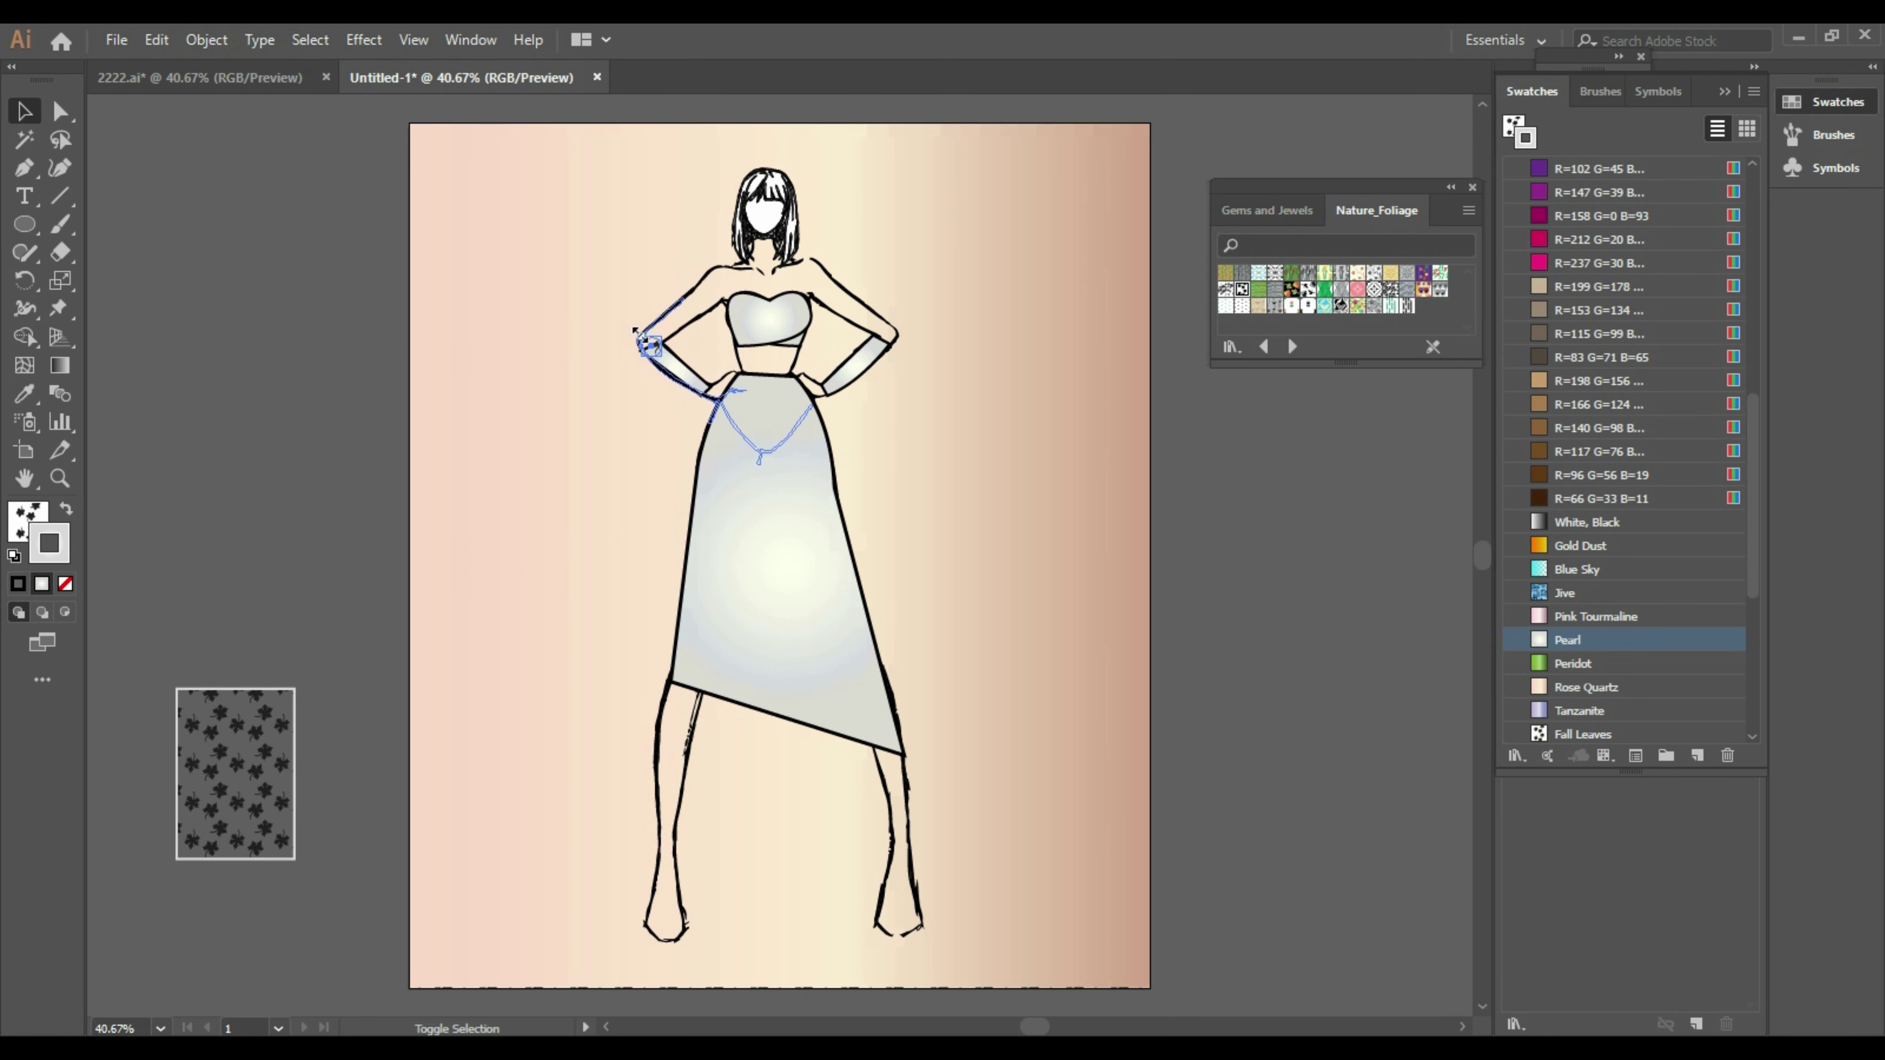
pyautogui.moveTo(634, 332)
pyautogui.mouseDown()
pyautogui.moveTo(801, 257)
pyautogui.moveTo(664, 346)
pyautogui.mouseUp()
pyautogui.click(66, 584)
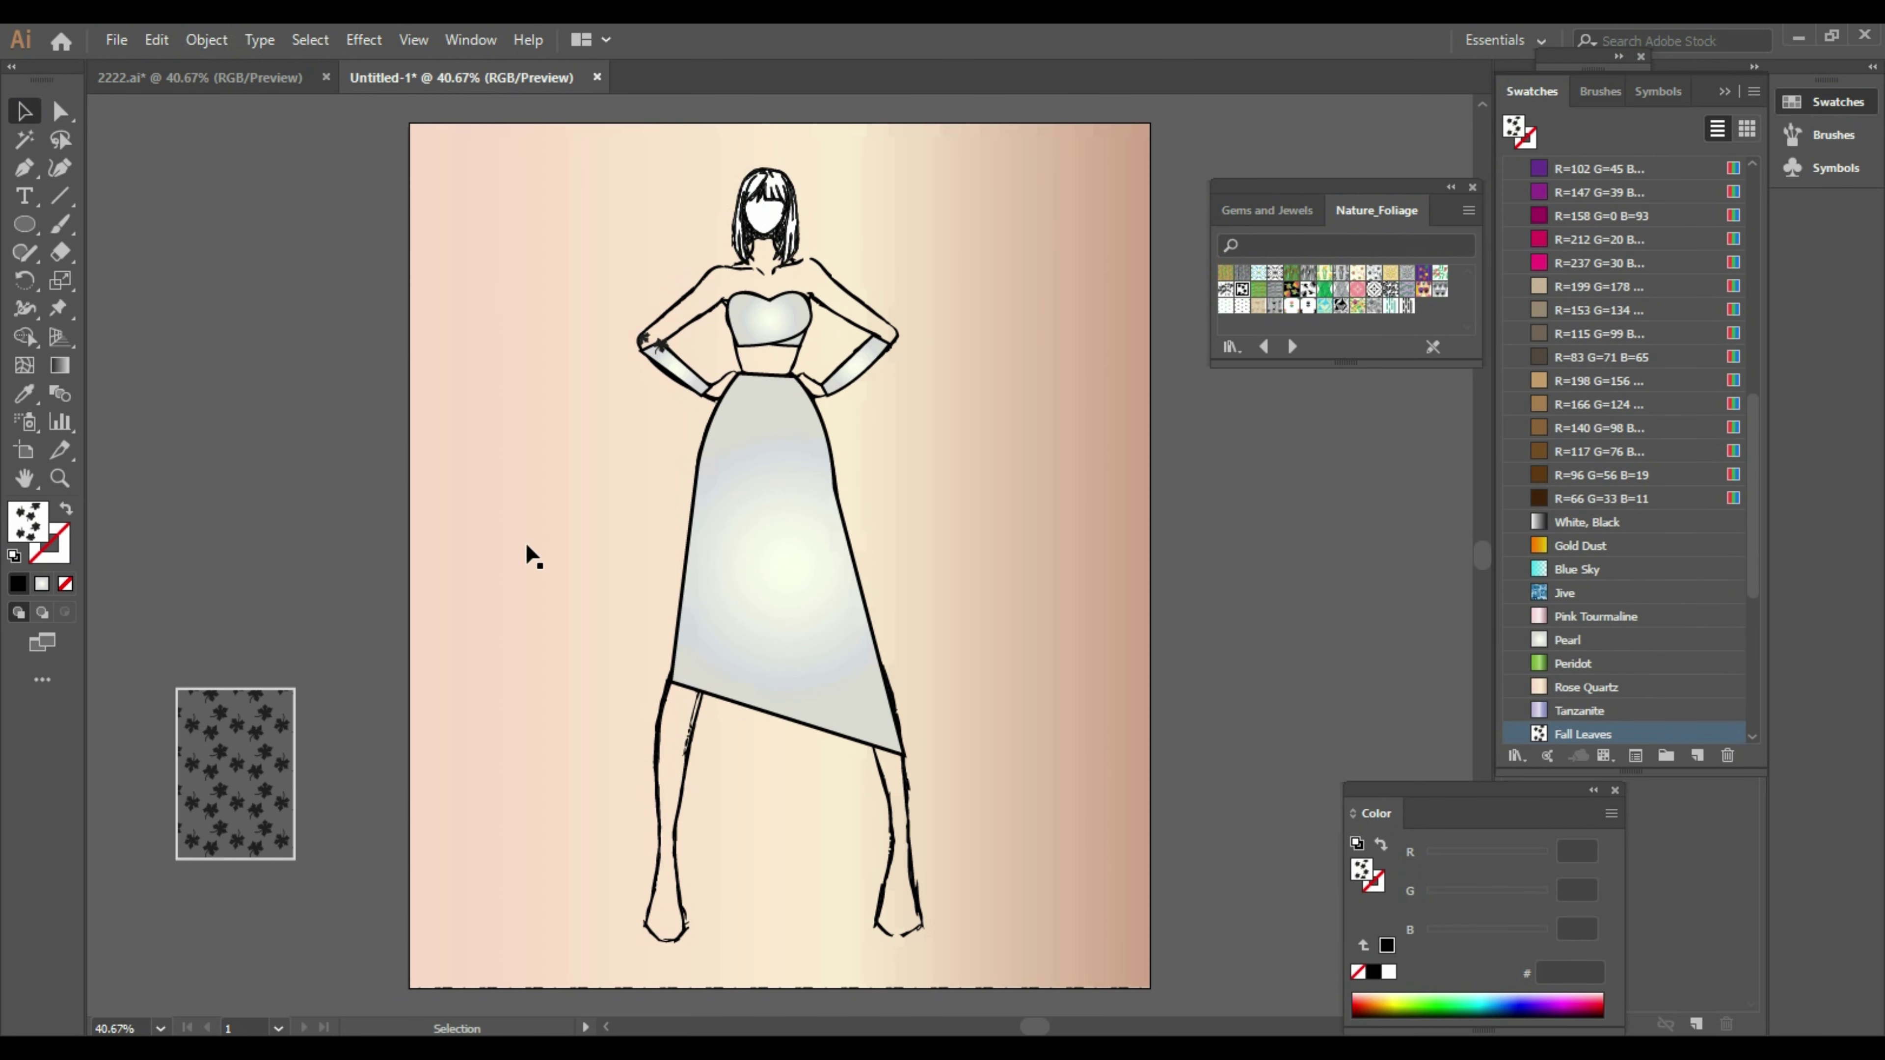
# Move leaf motifs onto both hands and an enlarged leaf circle onto the upper left arm
pyautogui.moveTo(663, 348)
pyautogui.mouseDown()
pyautogui.moveTo(781, 551)
pyautogui.moveTo(890, 334)
pyautogui.mouseUp()
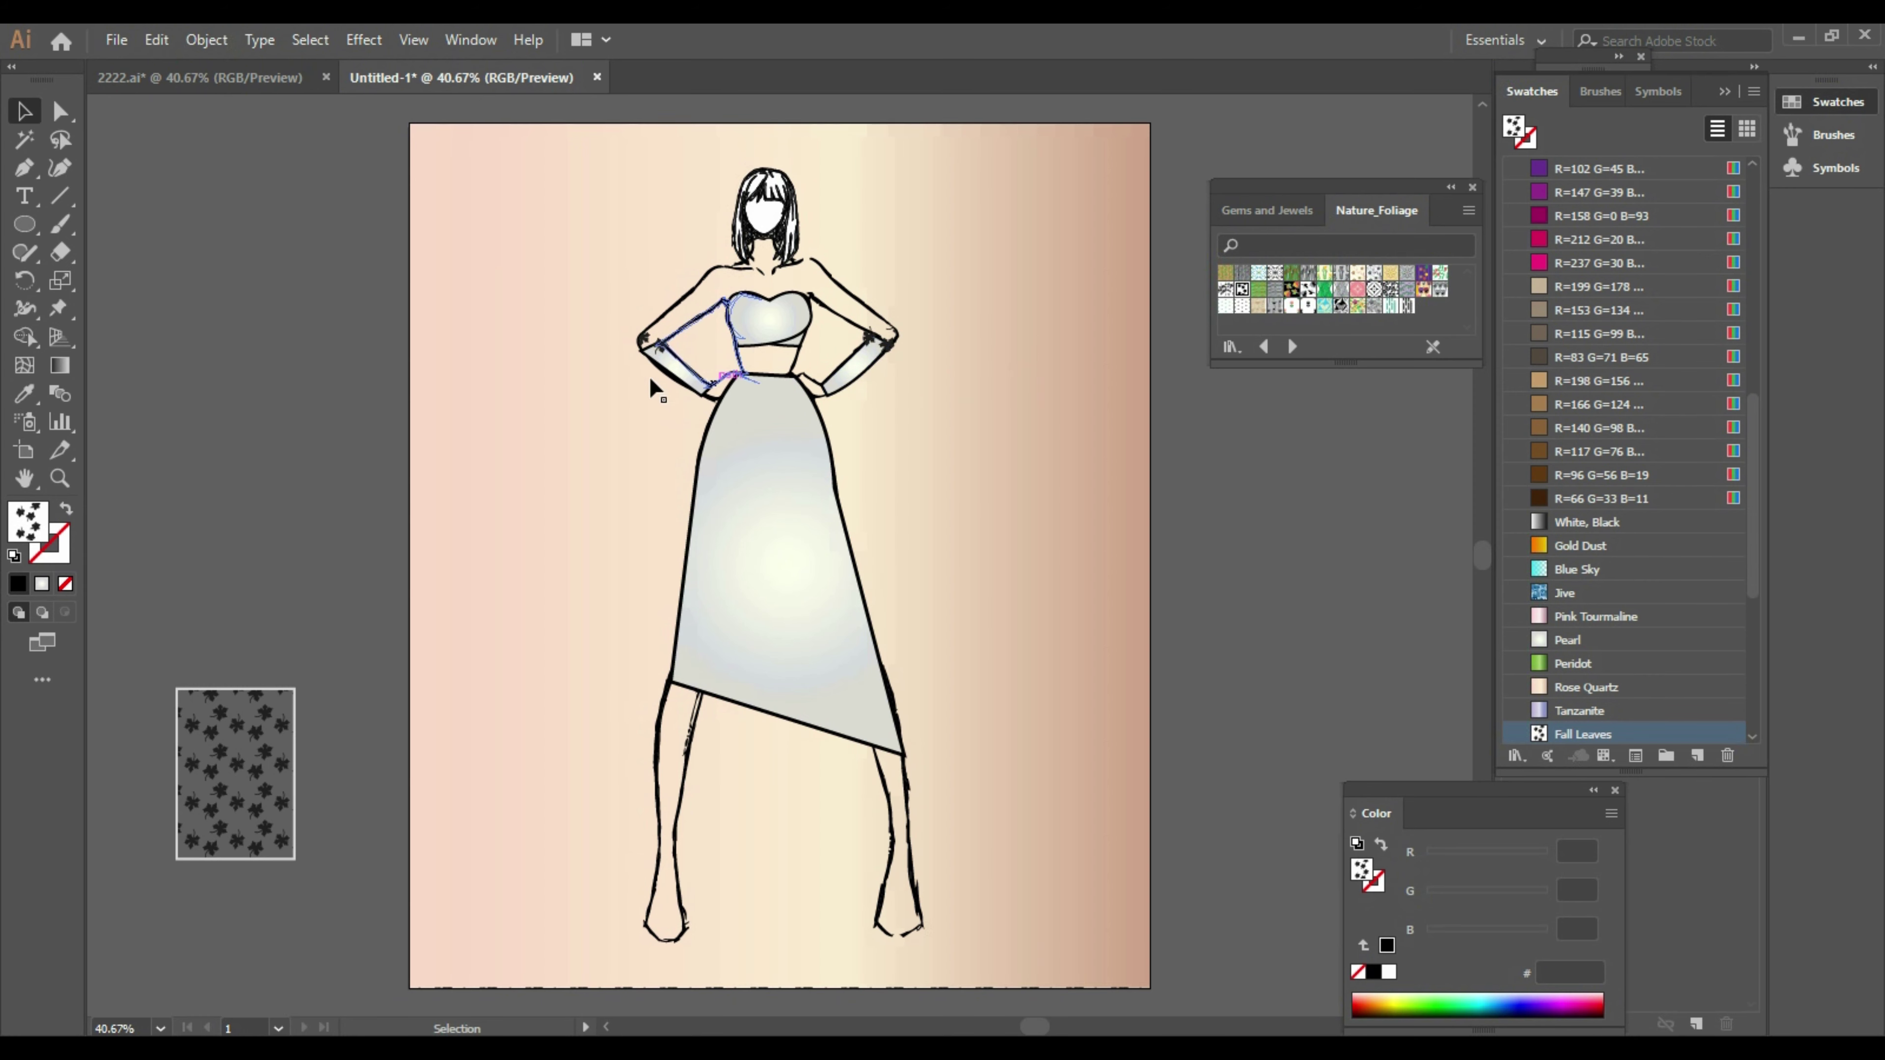
pyautogui.hotkey('ctrl', 'z')
pyautogui.moveTo(799, 566)
pyautogui.mouseDown()
pyautogui.moveTo(723, 391)
pyautogui.moveTo(677, 343)
pyautogui.mouseUp()
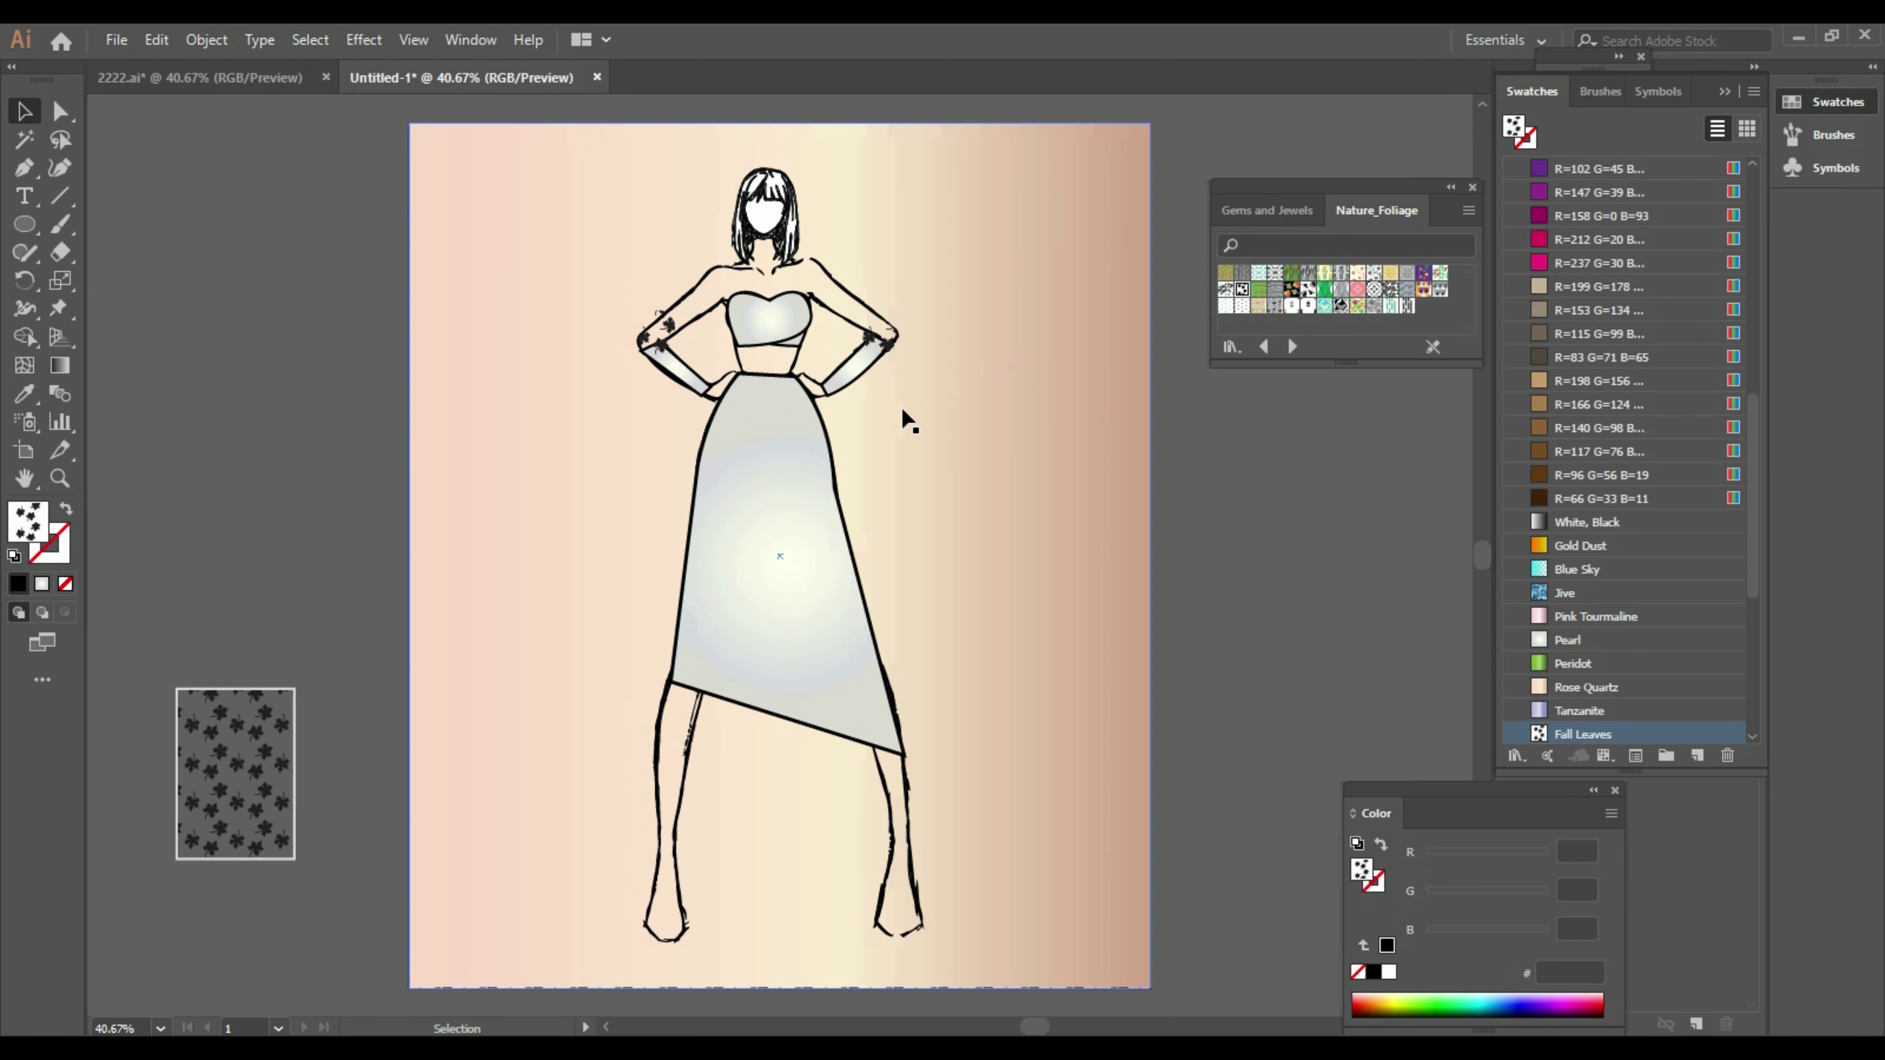
pyautogui.click(779, 557)
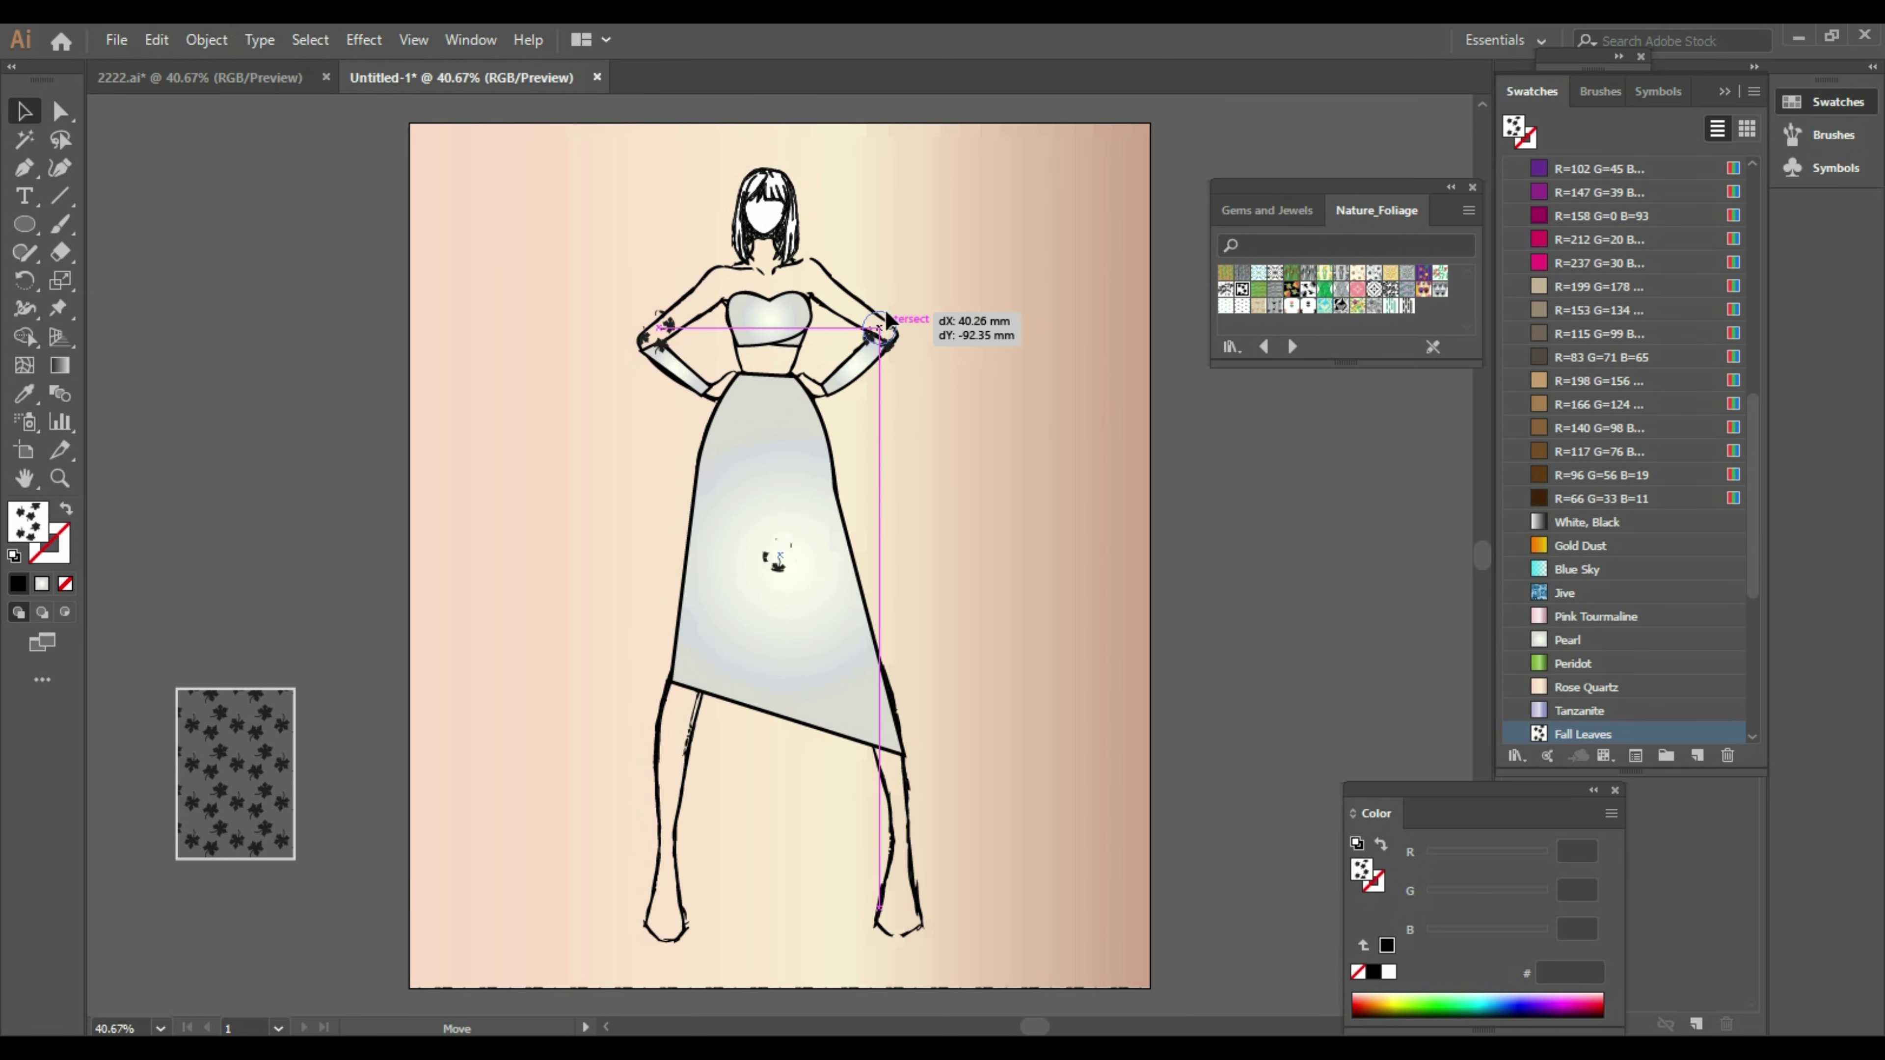
pyautogui.moveTo(862, 358); pyautogui.dragTo(892, 327)
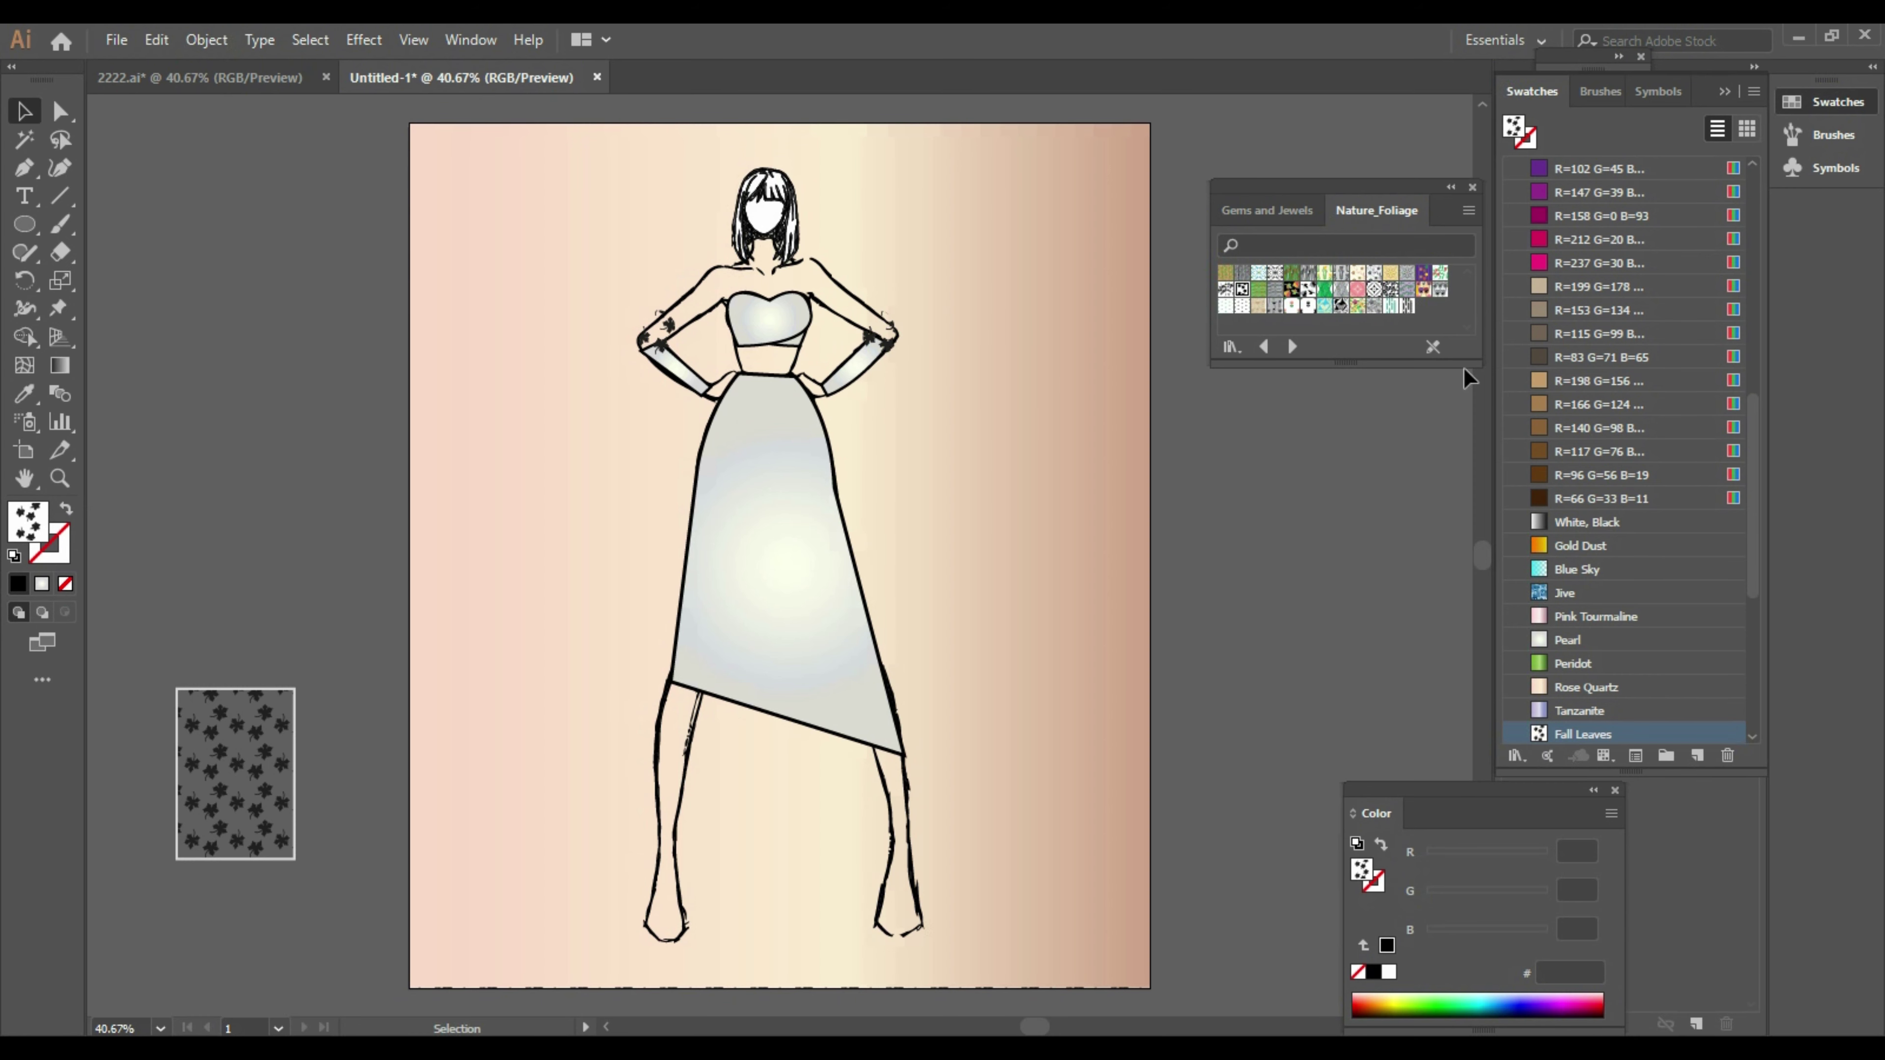
pyautogui.click(724, 637)
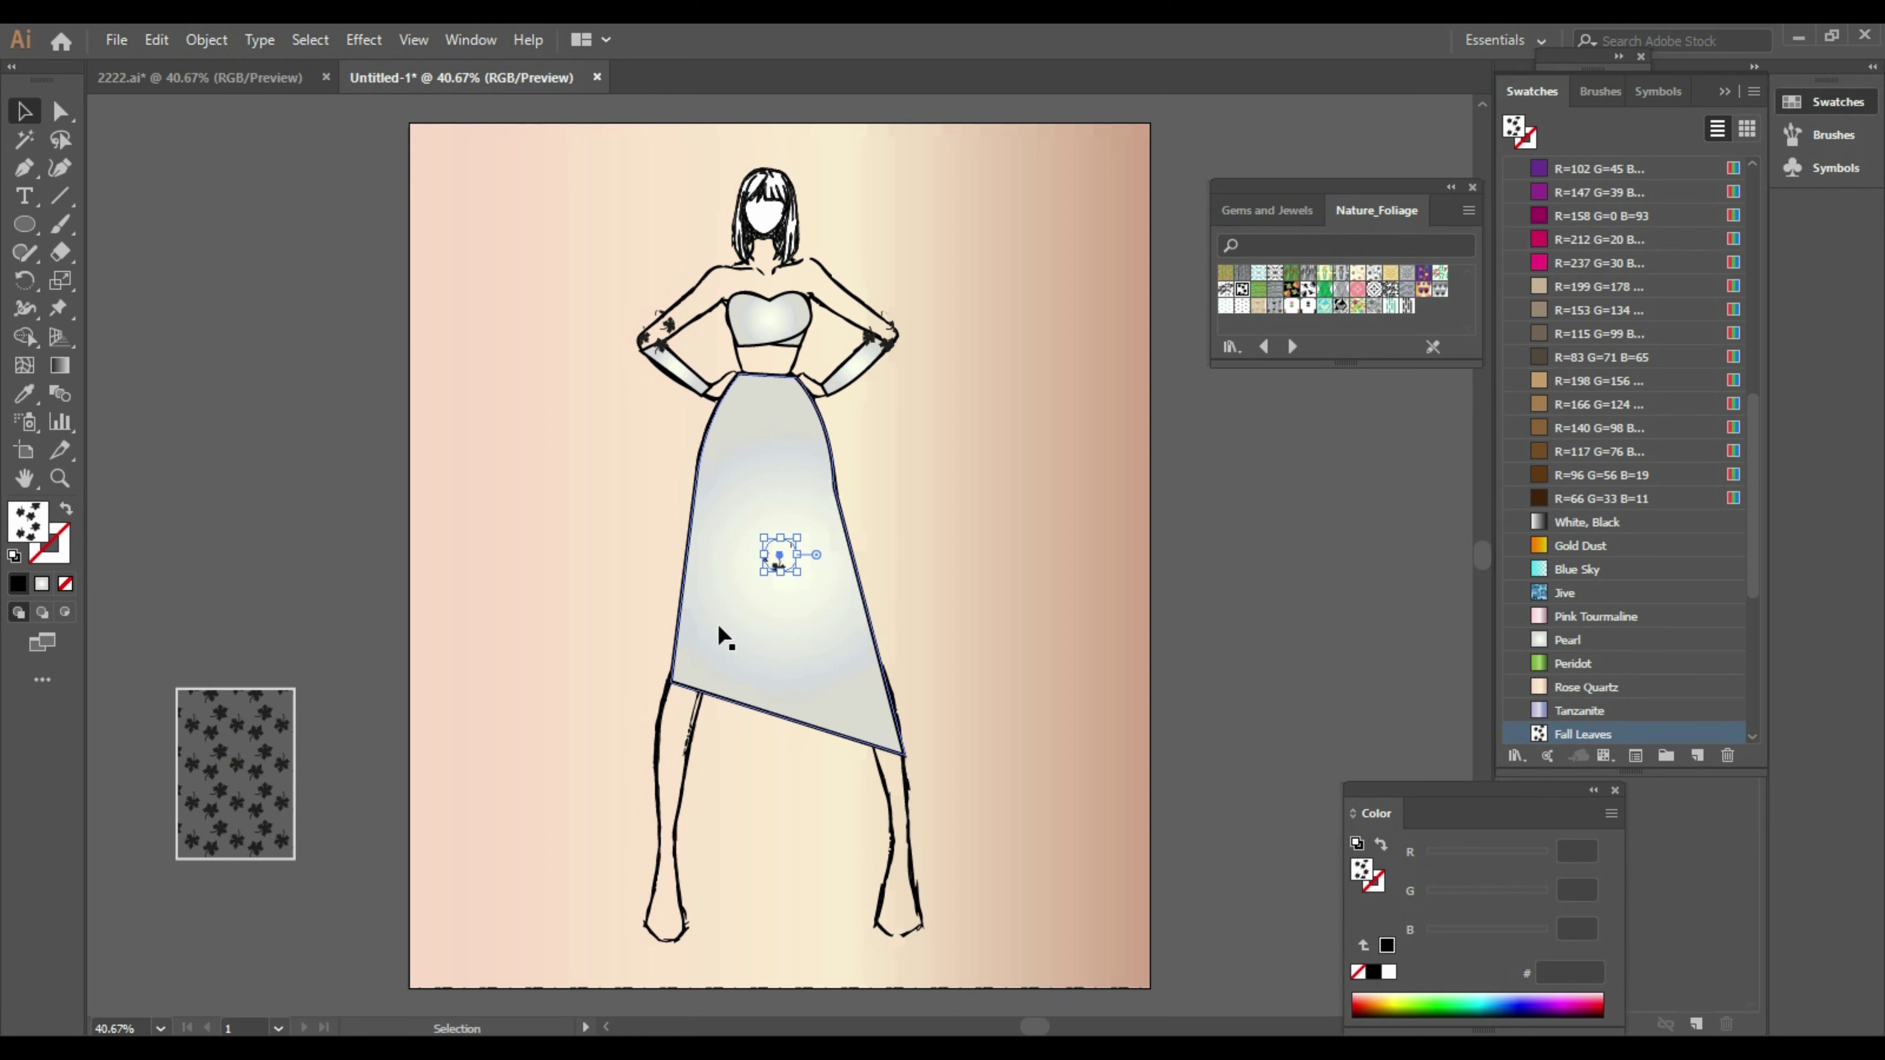
pyautogui.moveTo(798, 576)
pyautogui.mouseDown()
pyautogui.moveTo(944, 732)
pyautogui.moveTo(869, 487)
pyautogui.moveTo(735, 349)
pyautogui.moveTo(735, 278)
pyautogui.moveTo(761, 310)
pyautogui.moveTo(718, 297)
pyautogui.mouseUp()
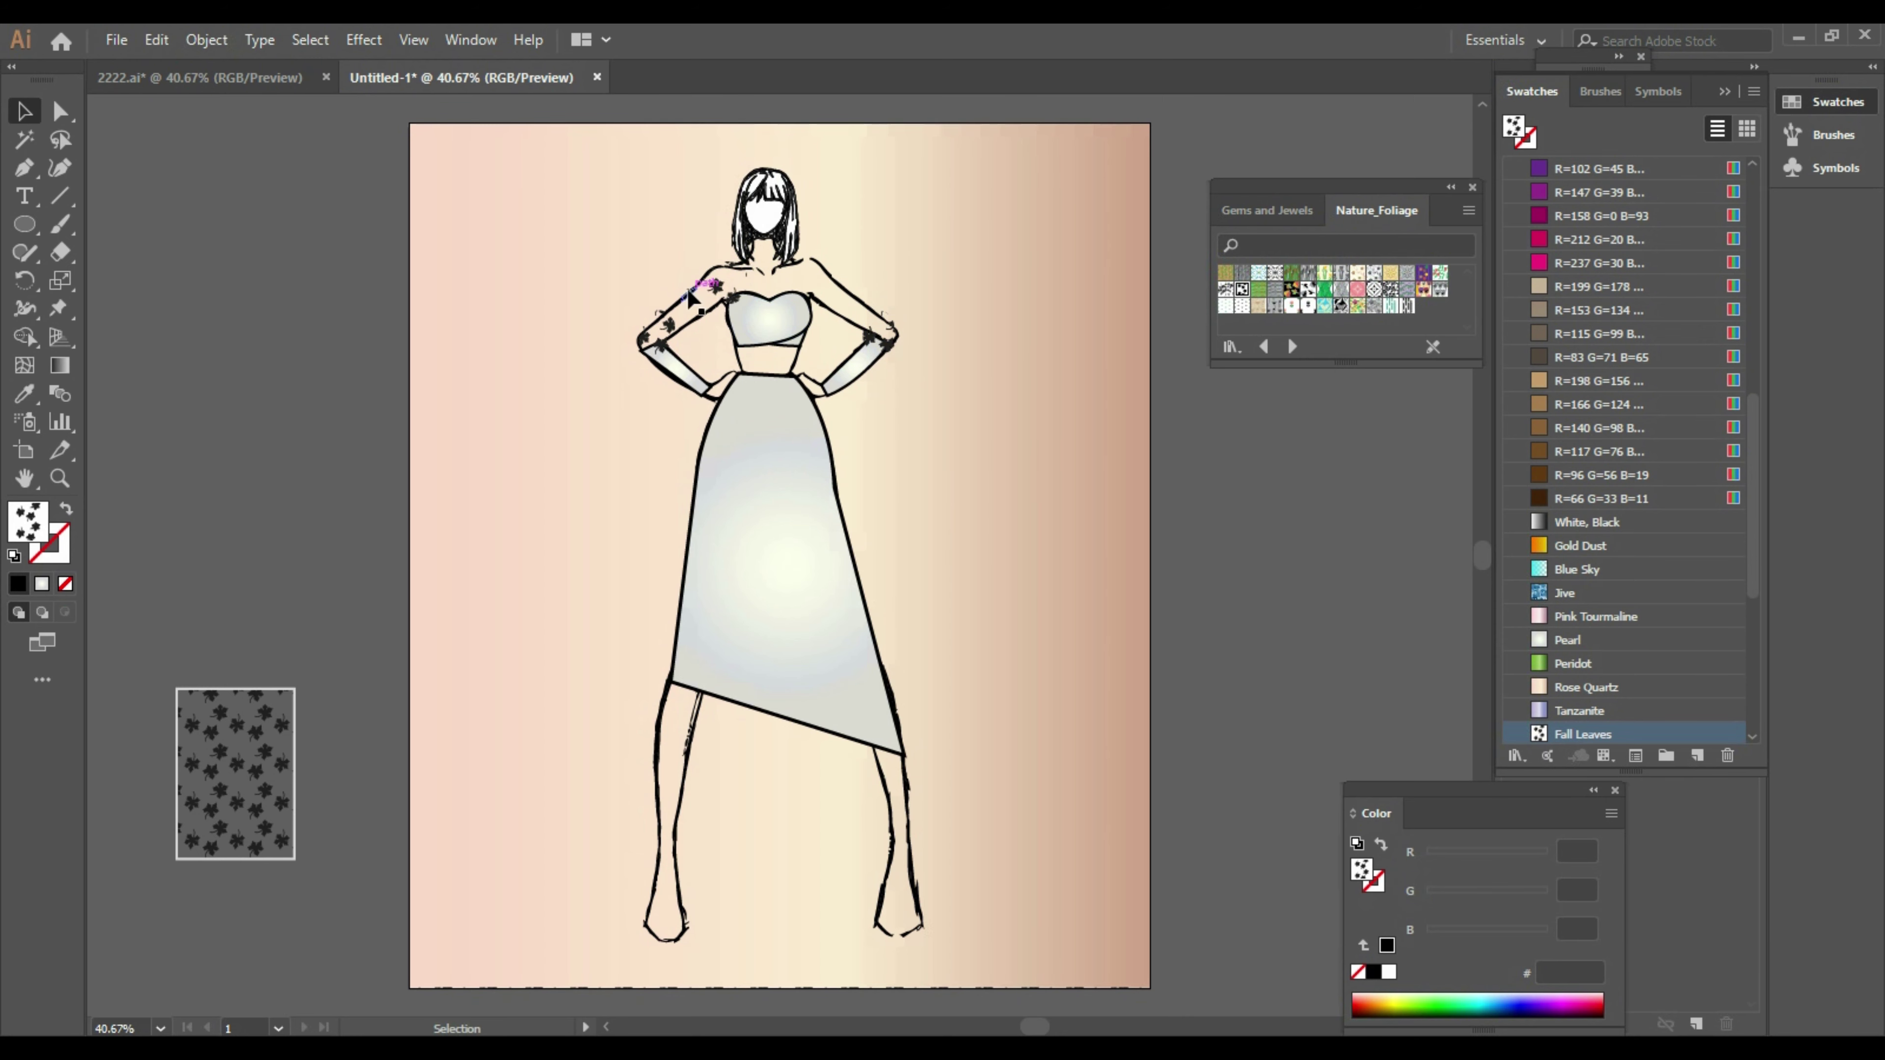
# Paste leaf-circle copies and place one on the left arm and one on the right arm
pyautogui.keyDown('shift'); pyautogui.click(1064, 384); pyautogui.keyUp('shift')
pyautogui.hotkey('ctrl', 'v')
pyautogui.moveTo(778, 547); pyautogui.dragTo(684, 304)
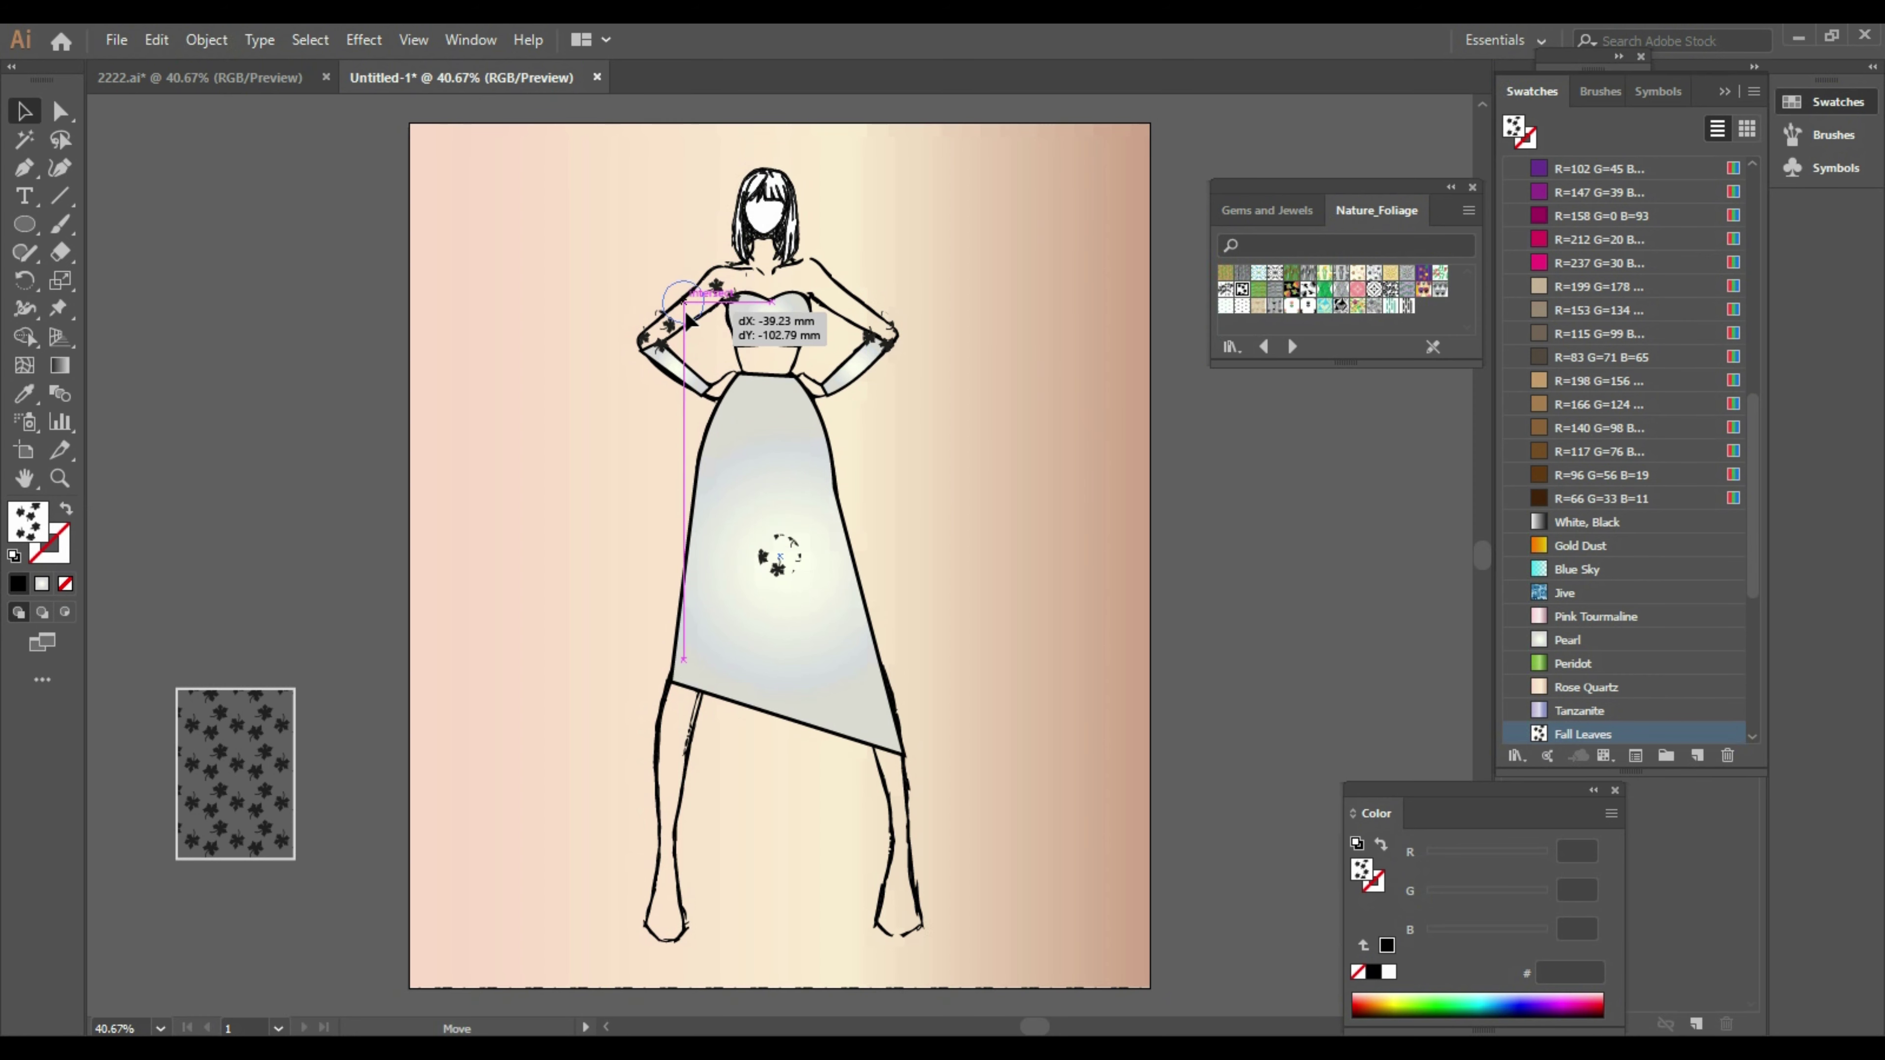
pyautogui.hotkey('ctrl', 'v')
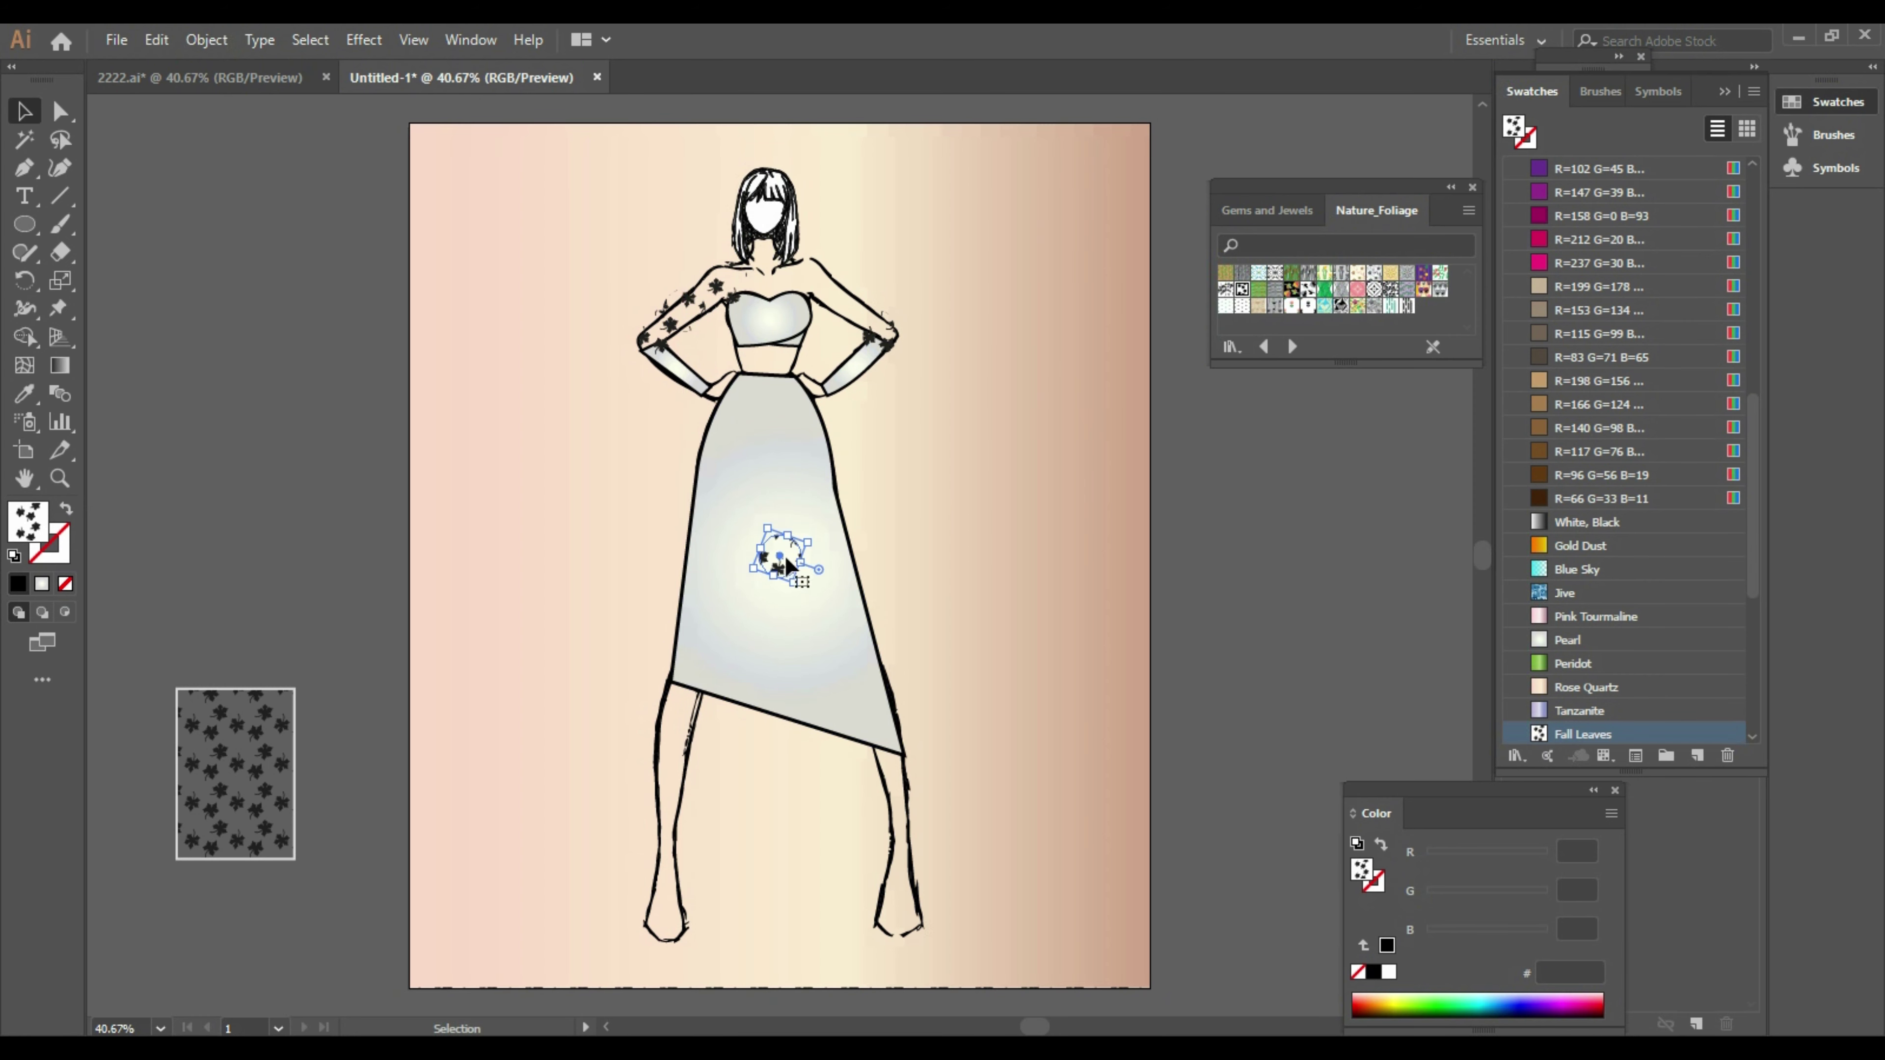
pyautogui.moveTo(779, 547); pyautogui.dragTo(872, 319)
pyautogui.keyDown('shift'); pyautogui.click(948, 306); pyautogui.keyUp('shift')
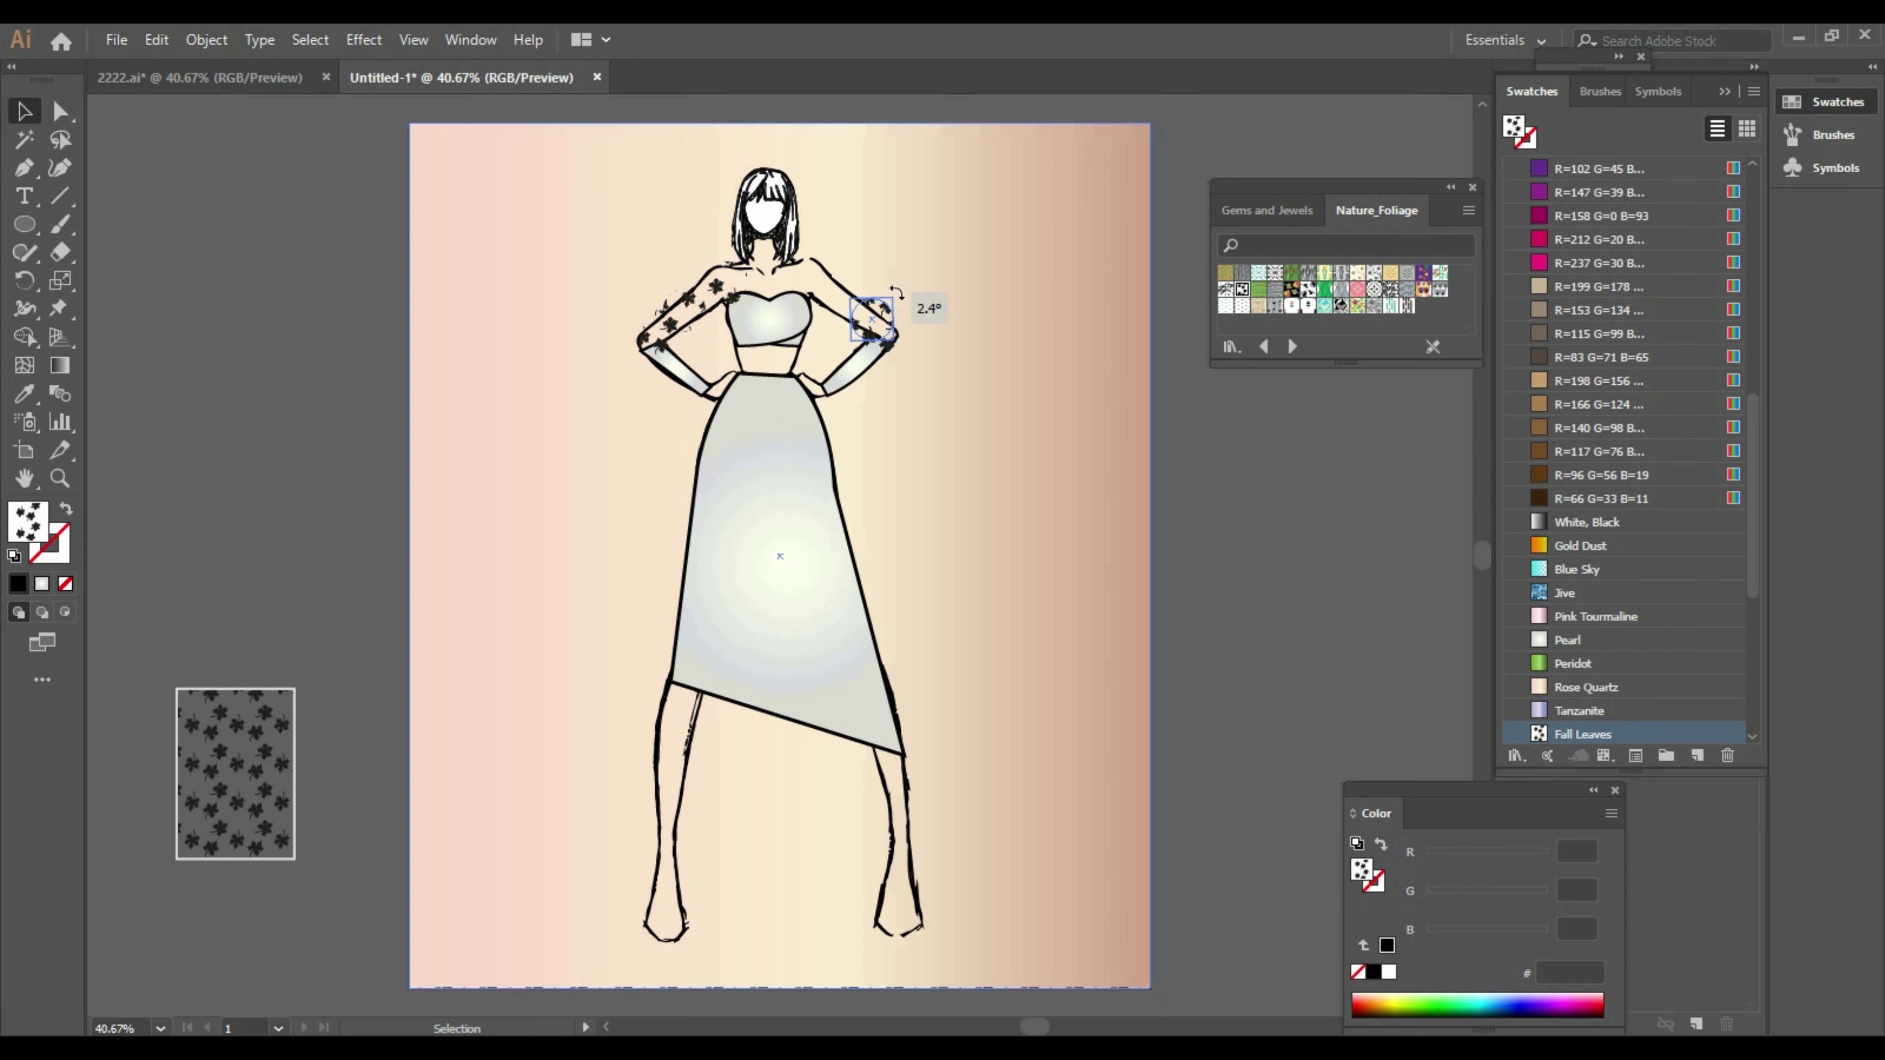
pyautogui.hotkey('ctrl', 'shift', 'a')
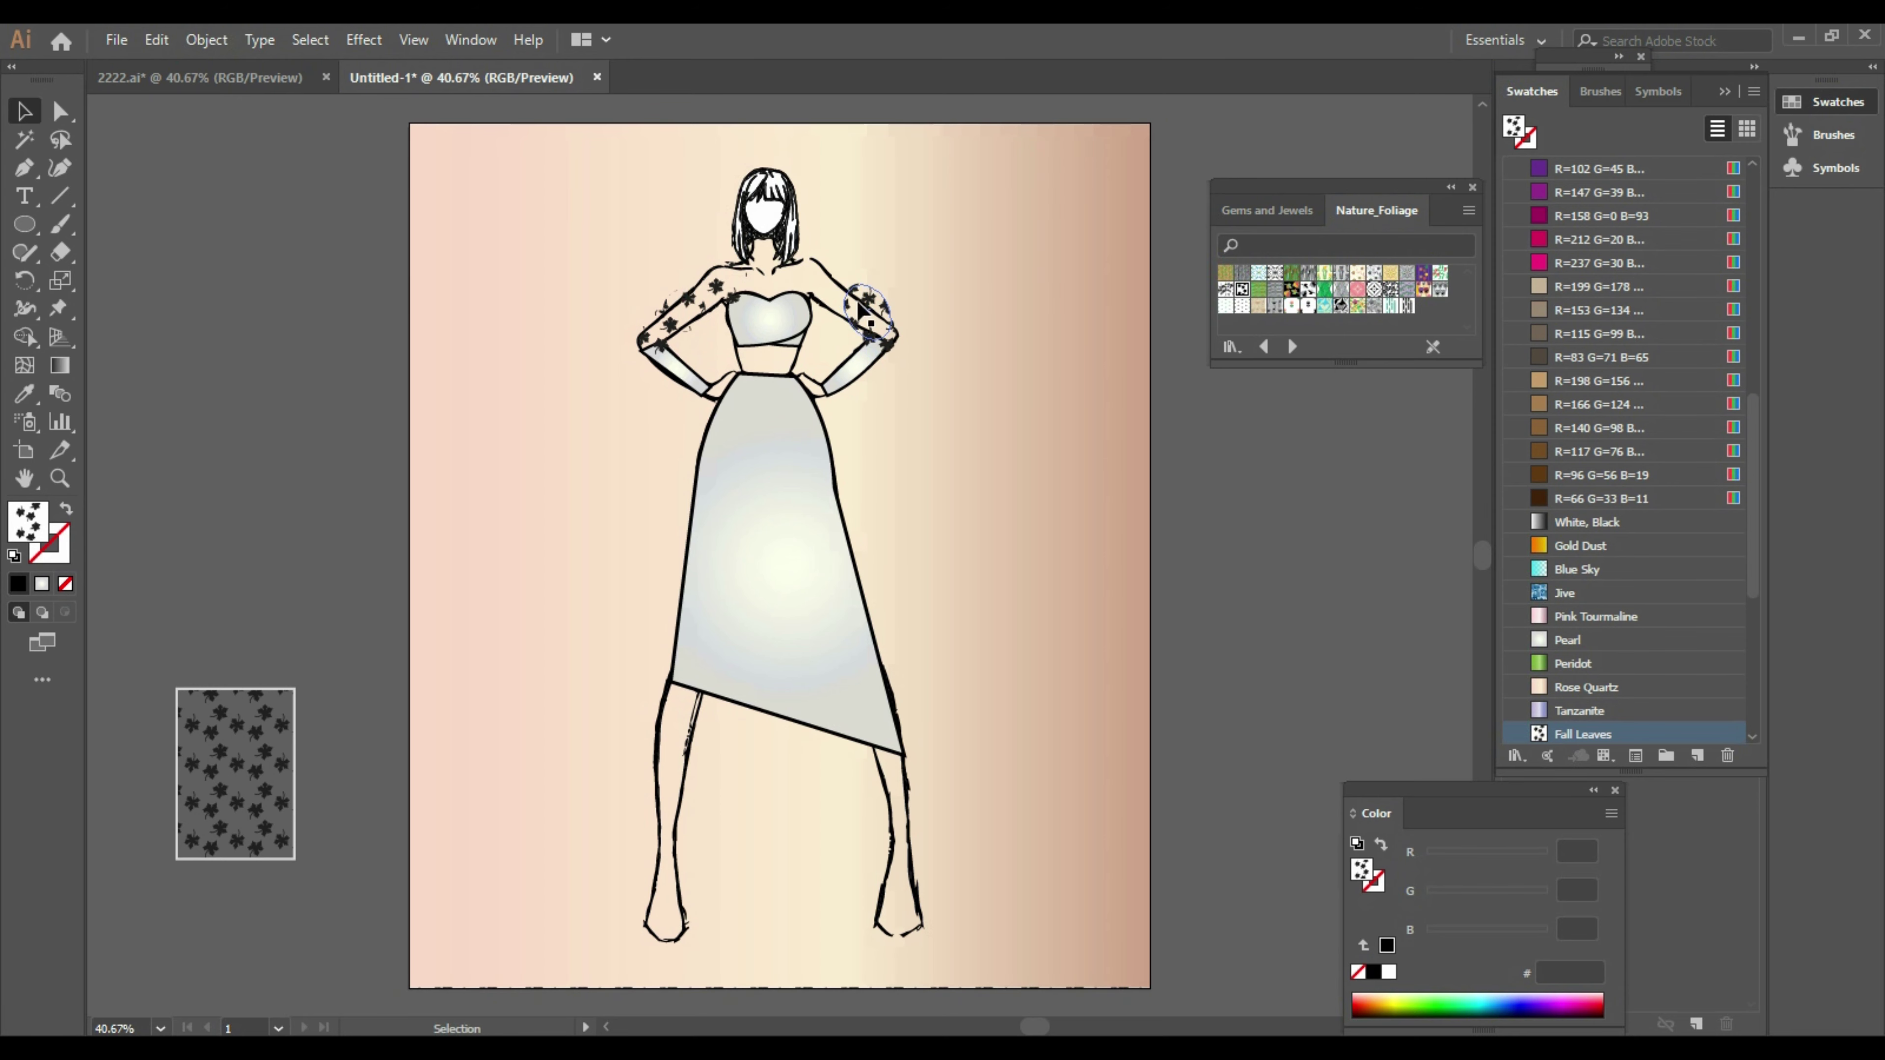
pyautogui.moveTo(859, 311); pyautogui.dragTo(867, 312)
# Add two more leaf-circle copies along the right arm and up onto the right shoulder
pyautogui.hotkey('ctrl', 'v')
pyautogui.moveTo(787, 564)
pyautogui.mouseDown()
pyautogui.moveTo(911, 387)
pyautogui.moveTo(872, 338)
pyautogui.mouseUp()
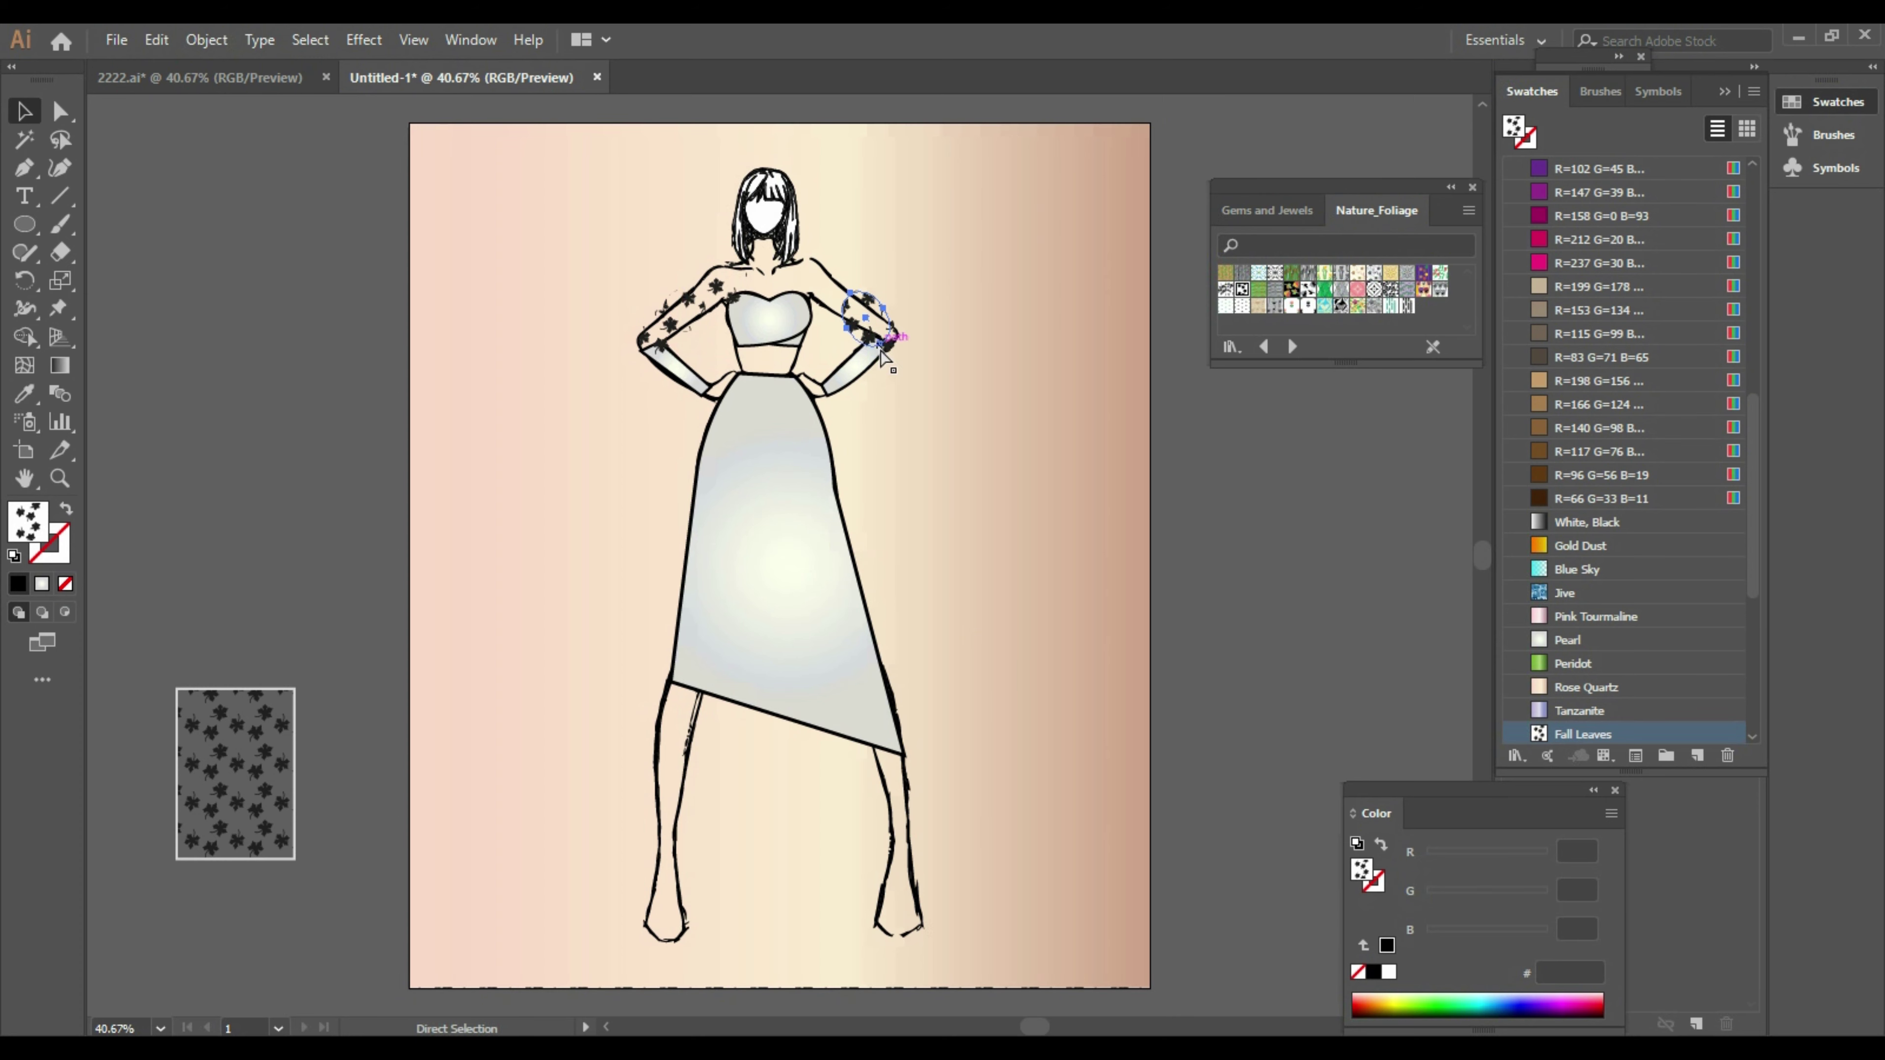
pyautogui.hotkey('ctrl', 'v')
pyautogui.moveTo(787, 553); pyautogui.dragTo(827, 304)
pyautogui.scroll(-5, 1485, 578)
pyautogui.scroll(6, 1241, 549)
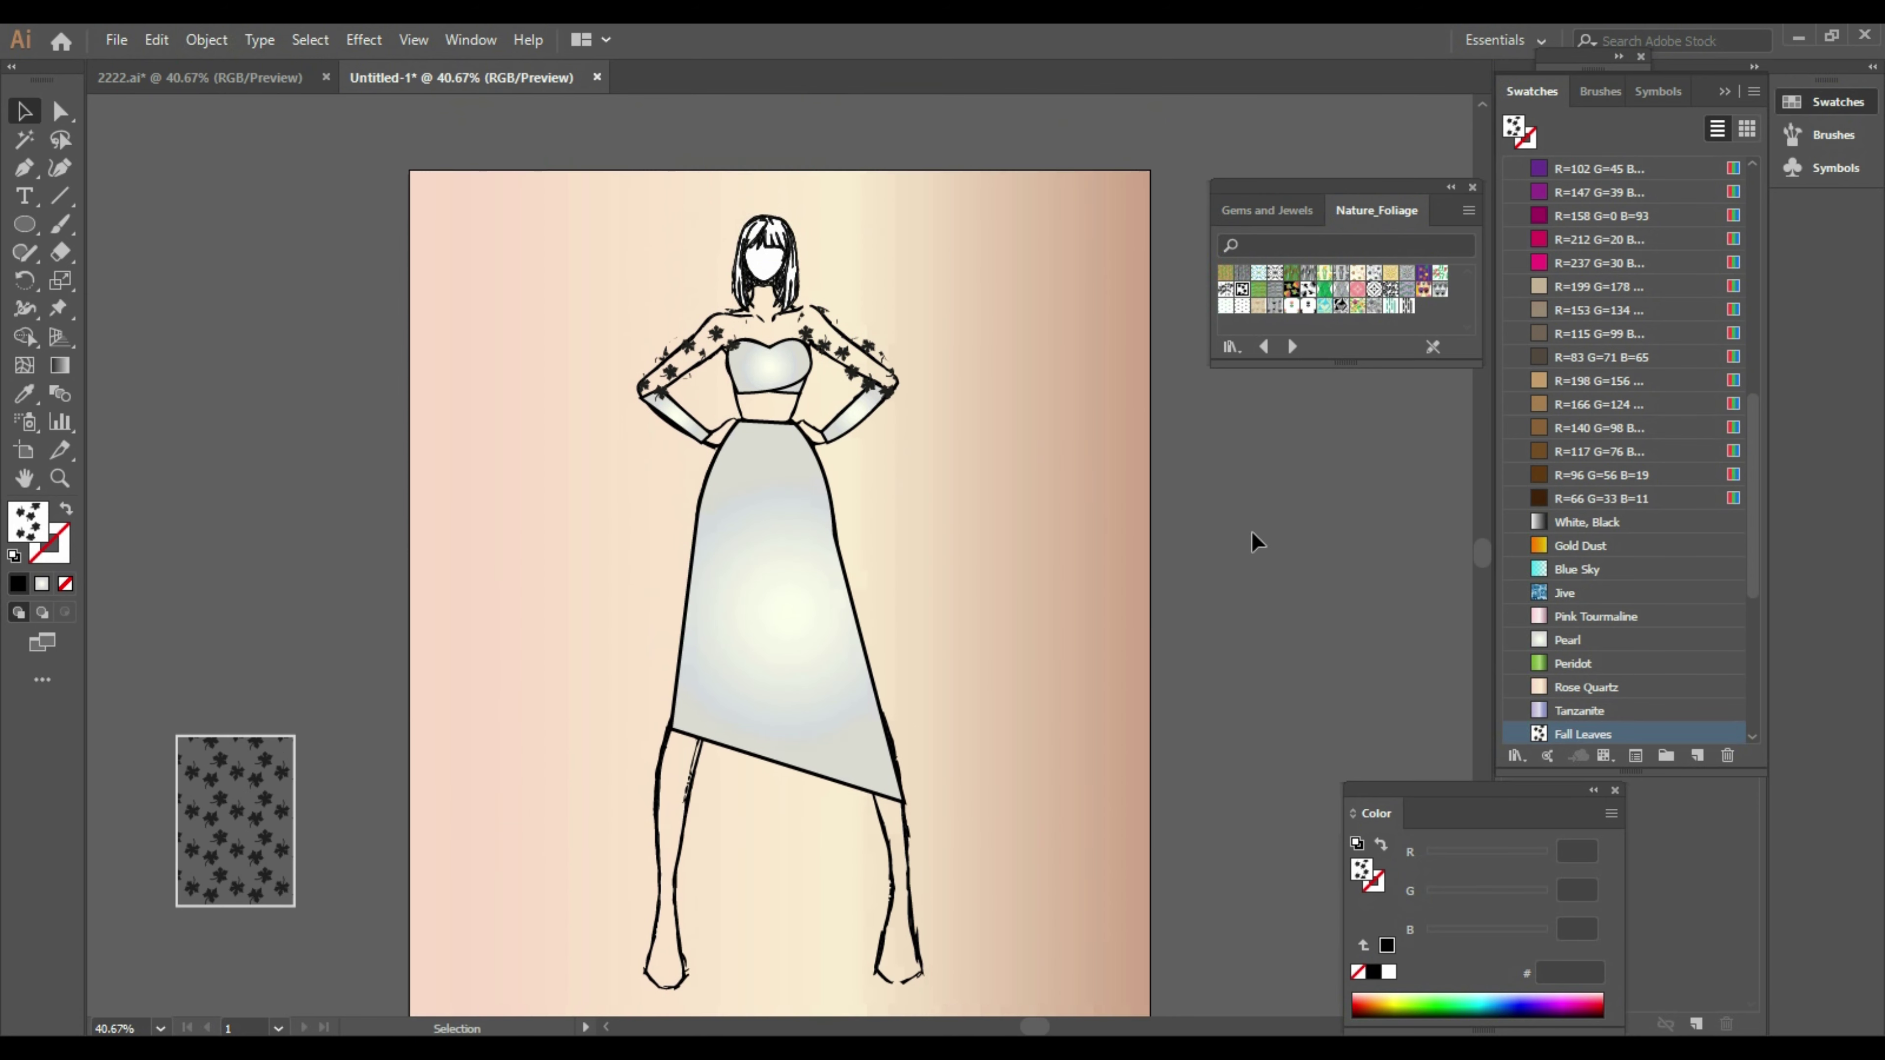
# Paste and rotate a final leaf-circle copy, then close the Nature_Foliage pattern library
pyautogui.hotkey('ctrl', 'v')
pyautogui.moveTo(832, 585); pyautogui.dragTo(764, 316)
pyautogui.scroll(-1, 1306, 472)
pyautogui.scroll(-1, 1312, 485)
pyautogui.click(1472, 187)
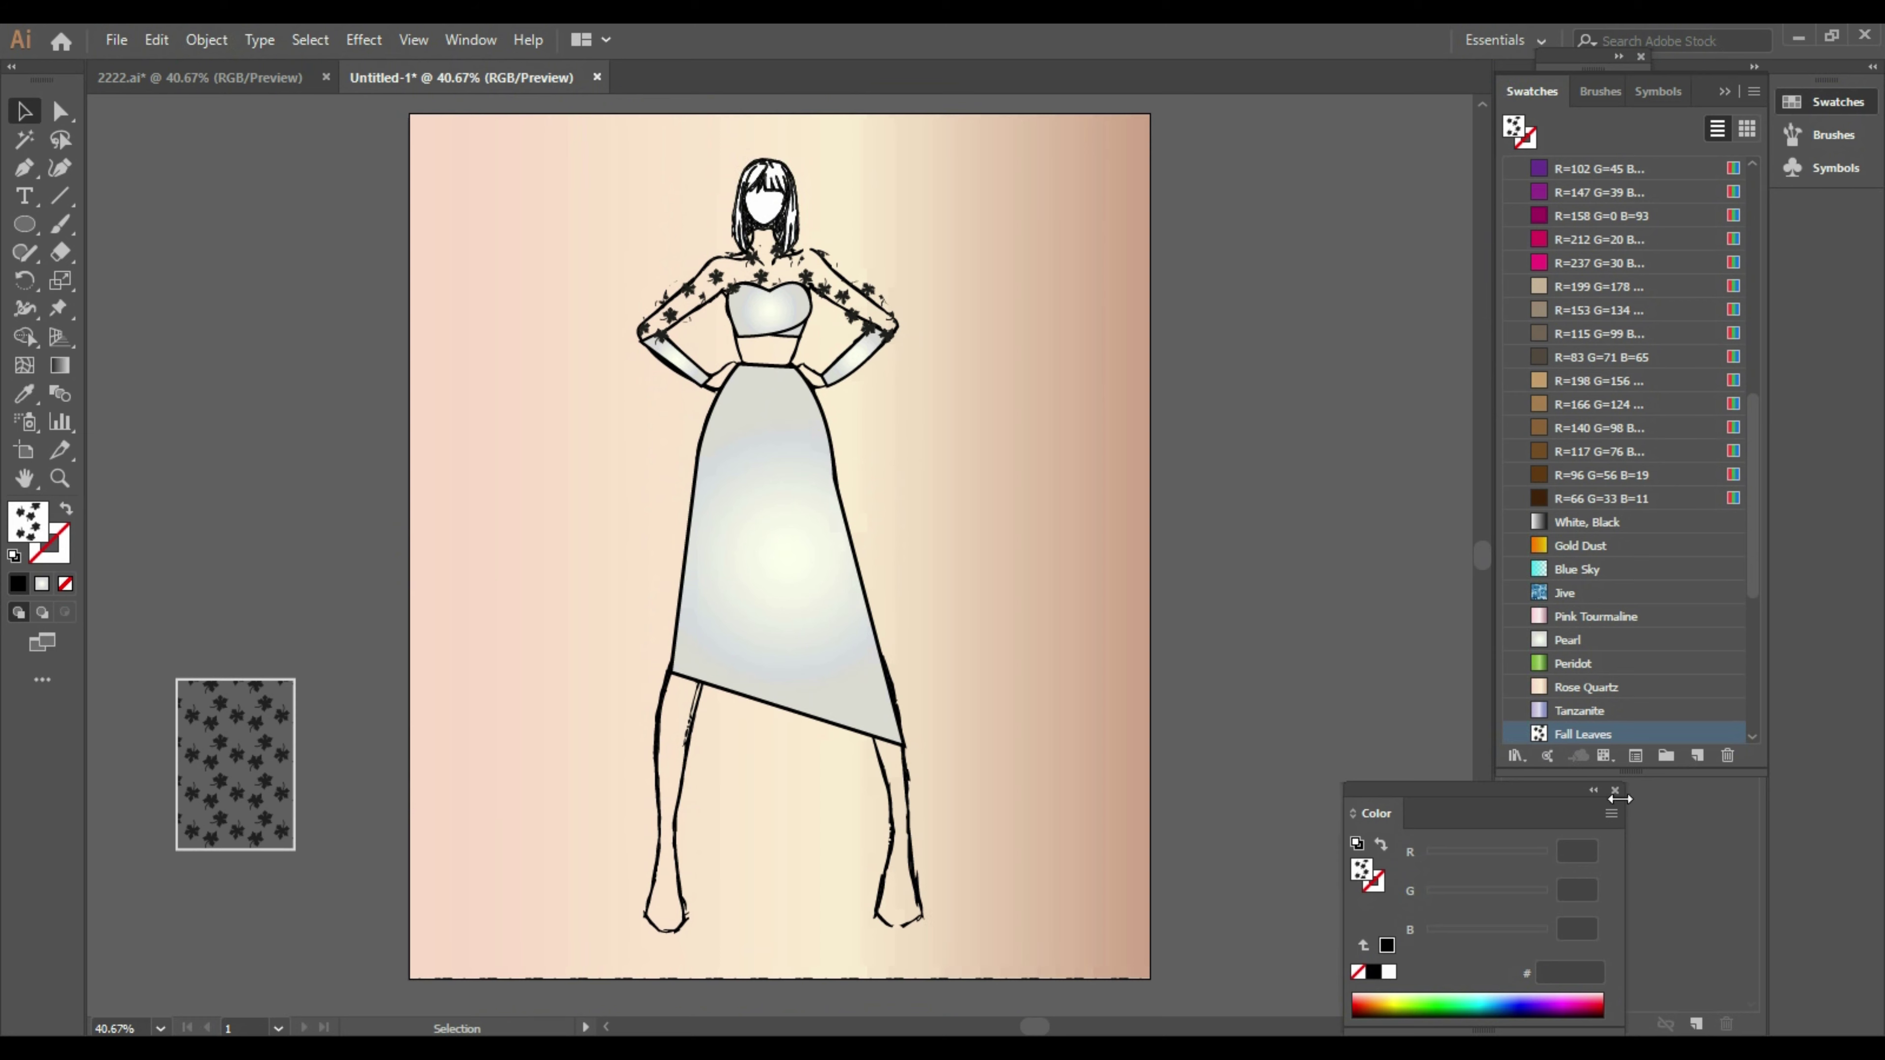